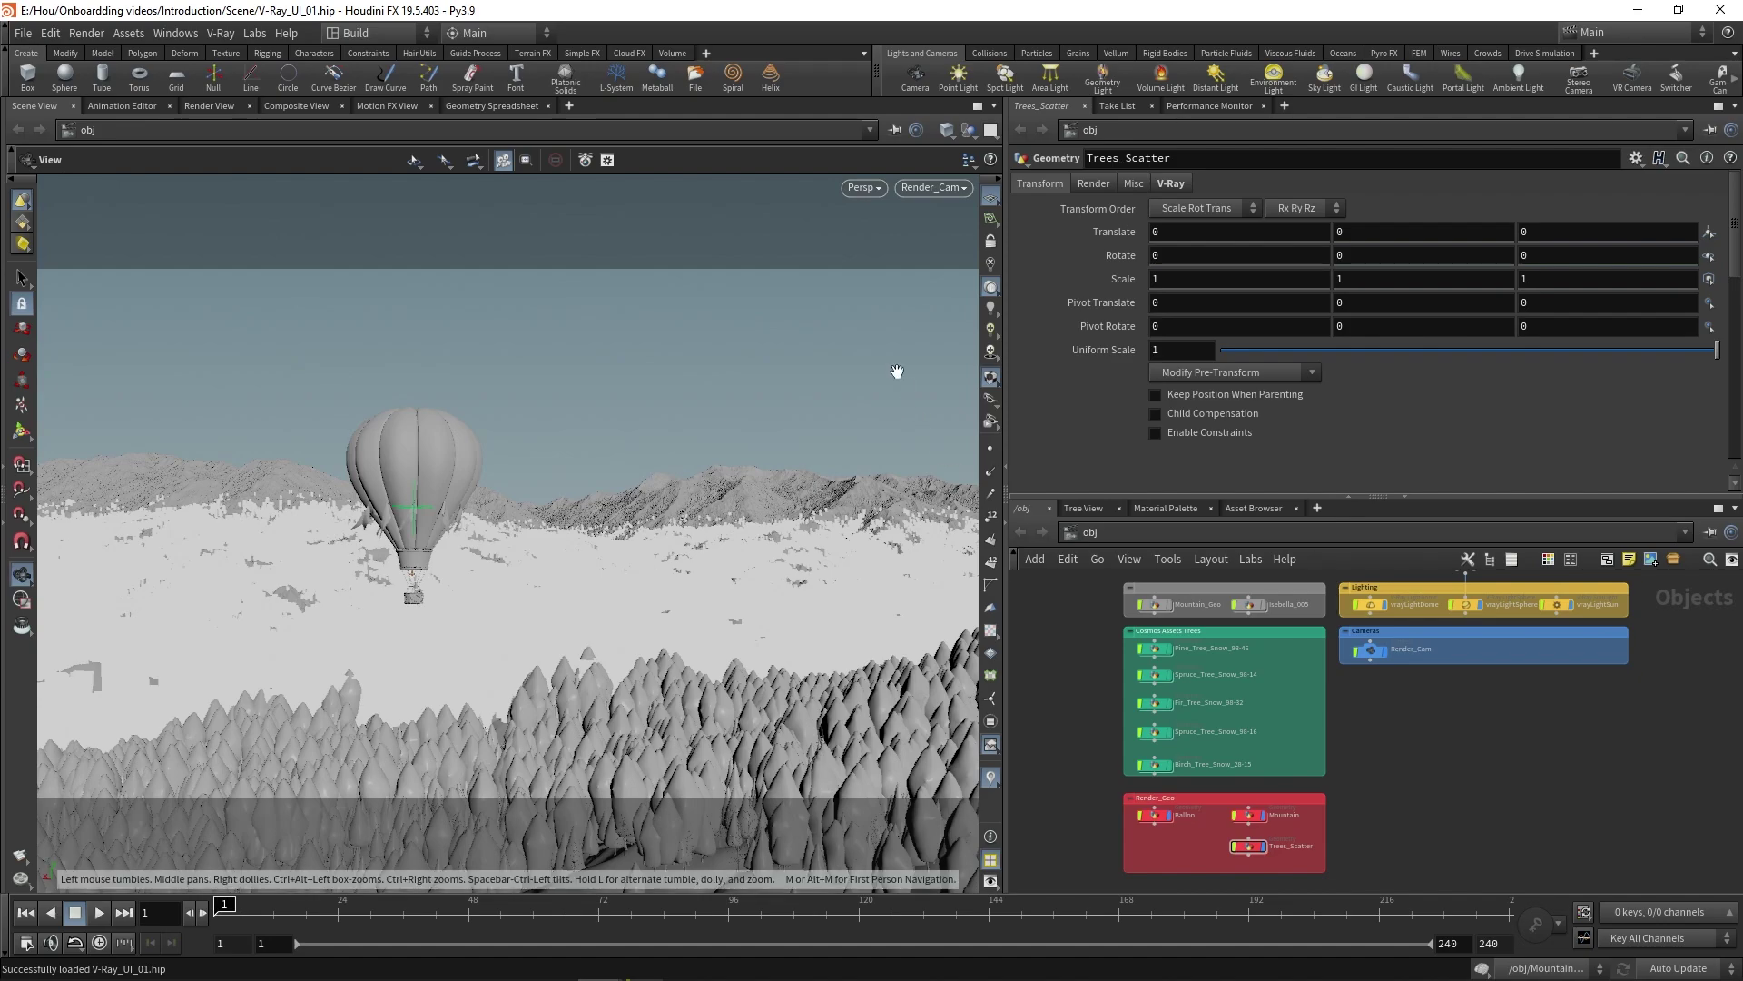
Add the V-Ray shelf to the shelf bar and open the V-Ray Frame Buffer from it
click(707, 55)
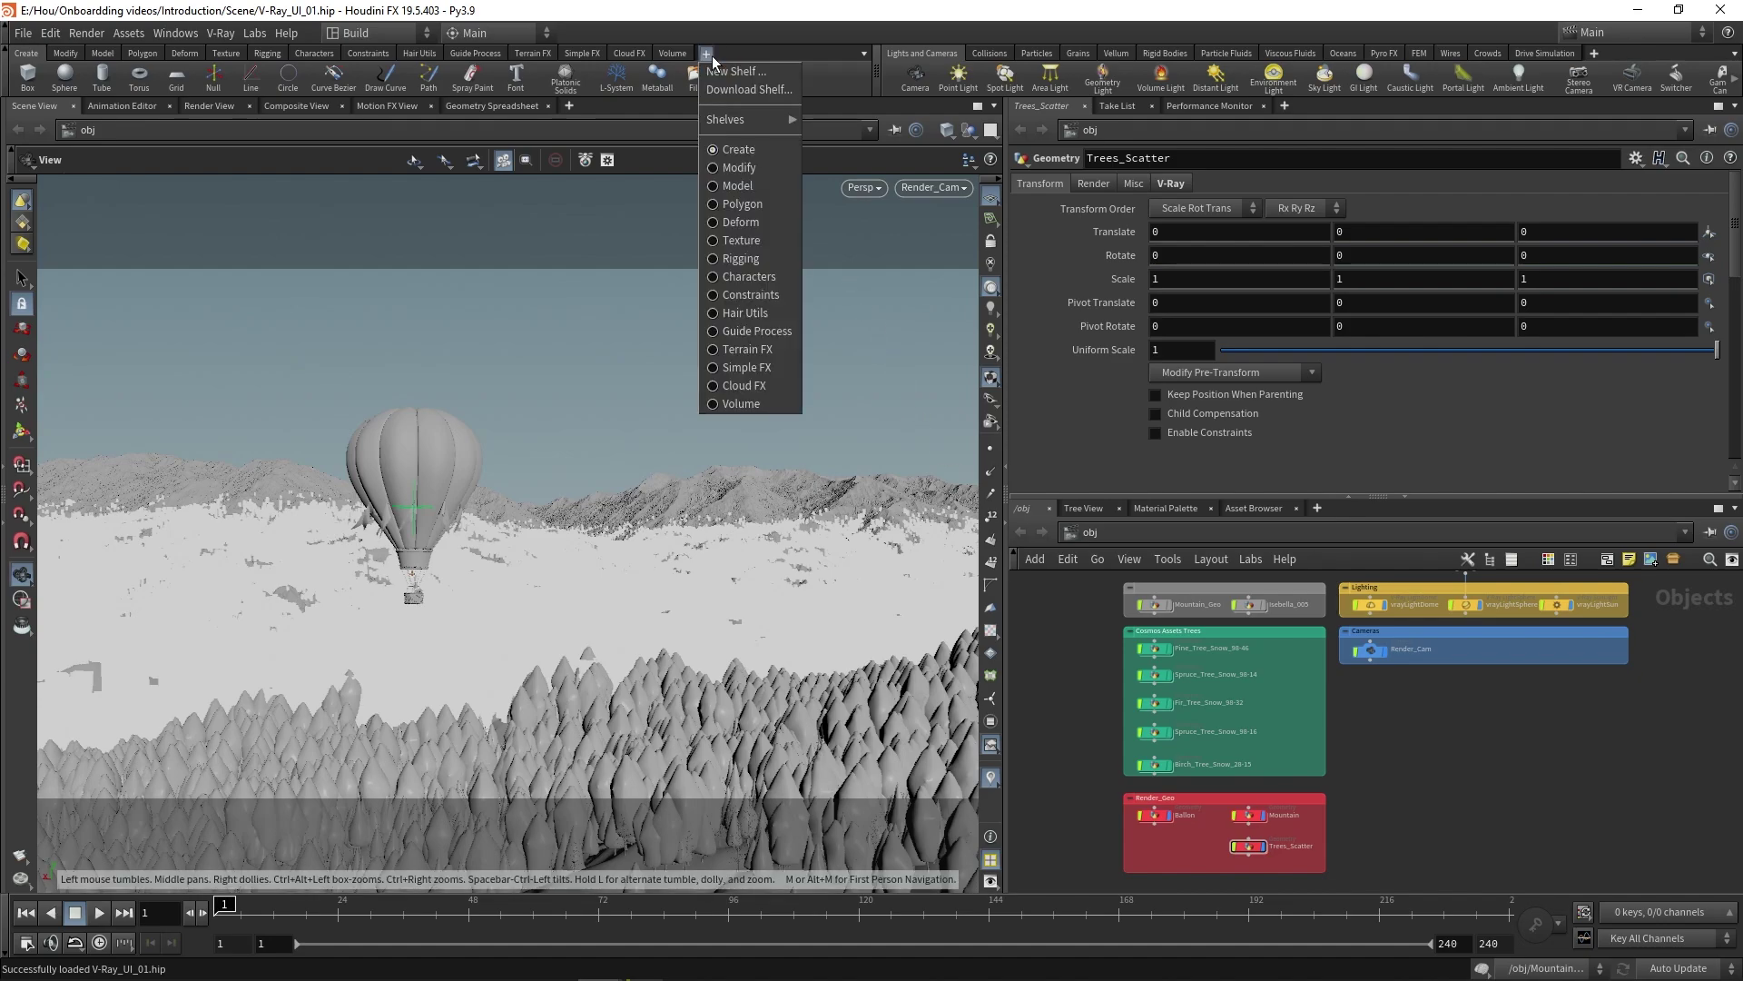
mouse_move(729, 123)
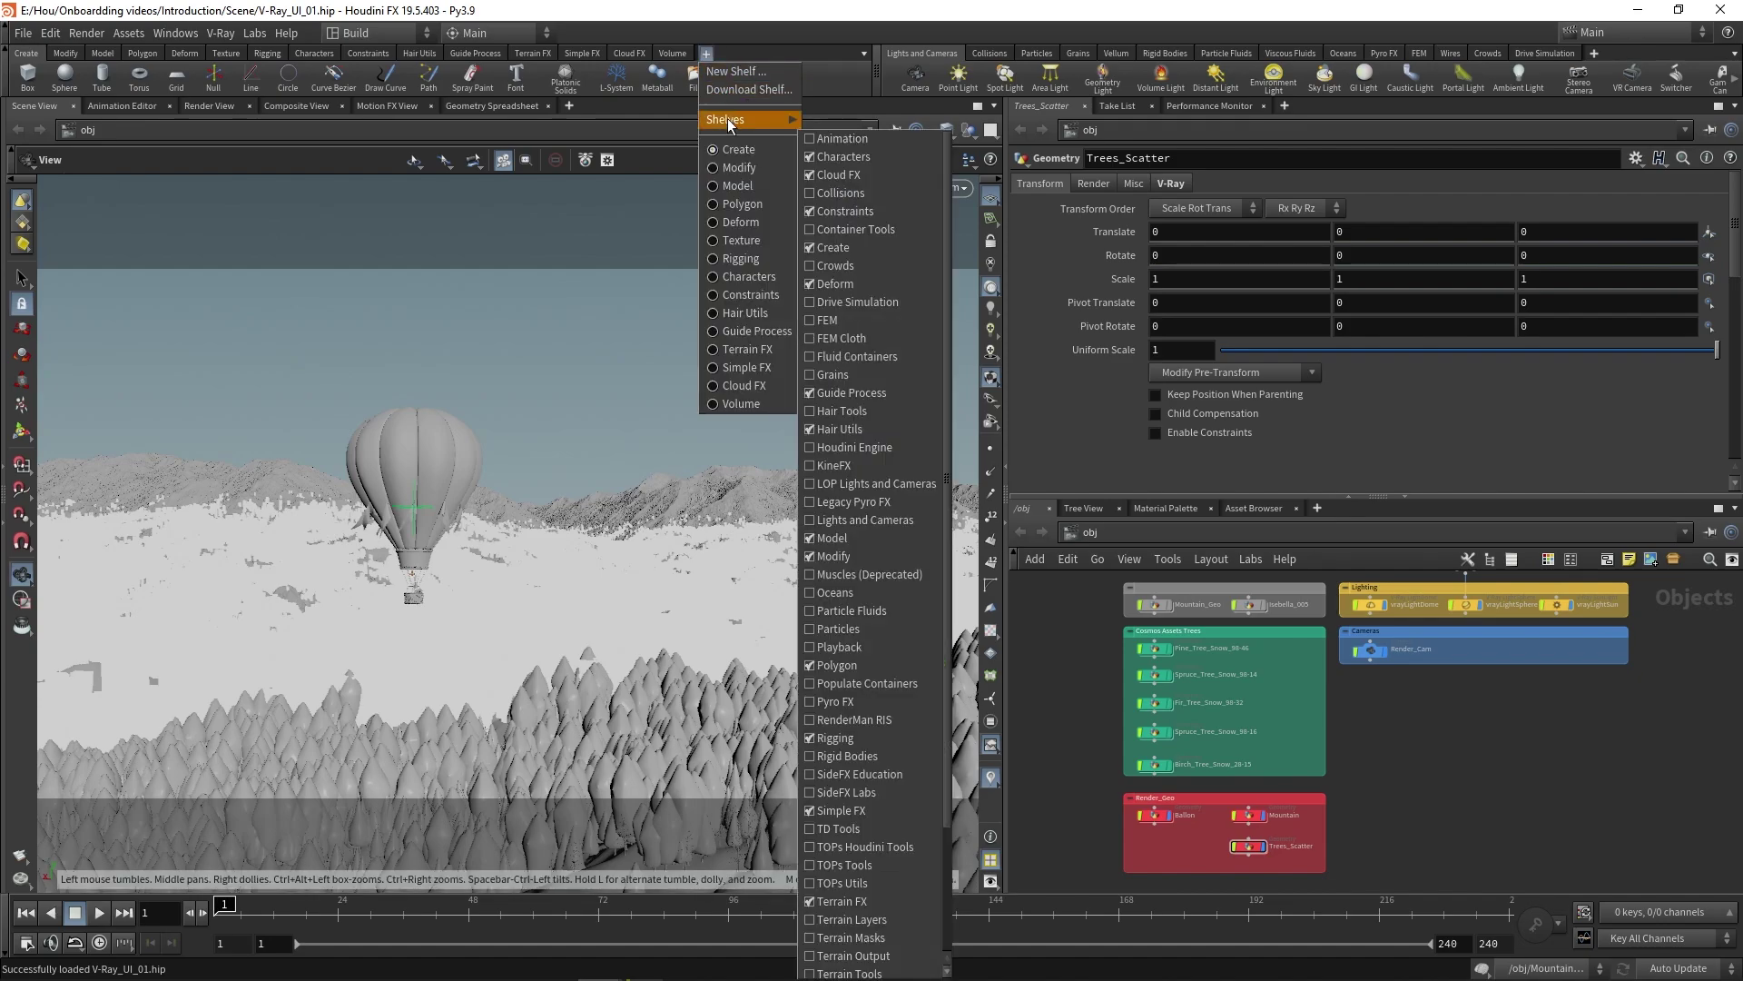
scroll(873, 345, down, 8)
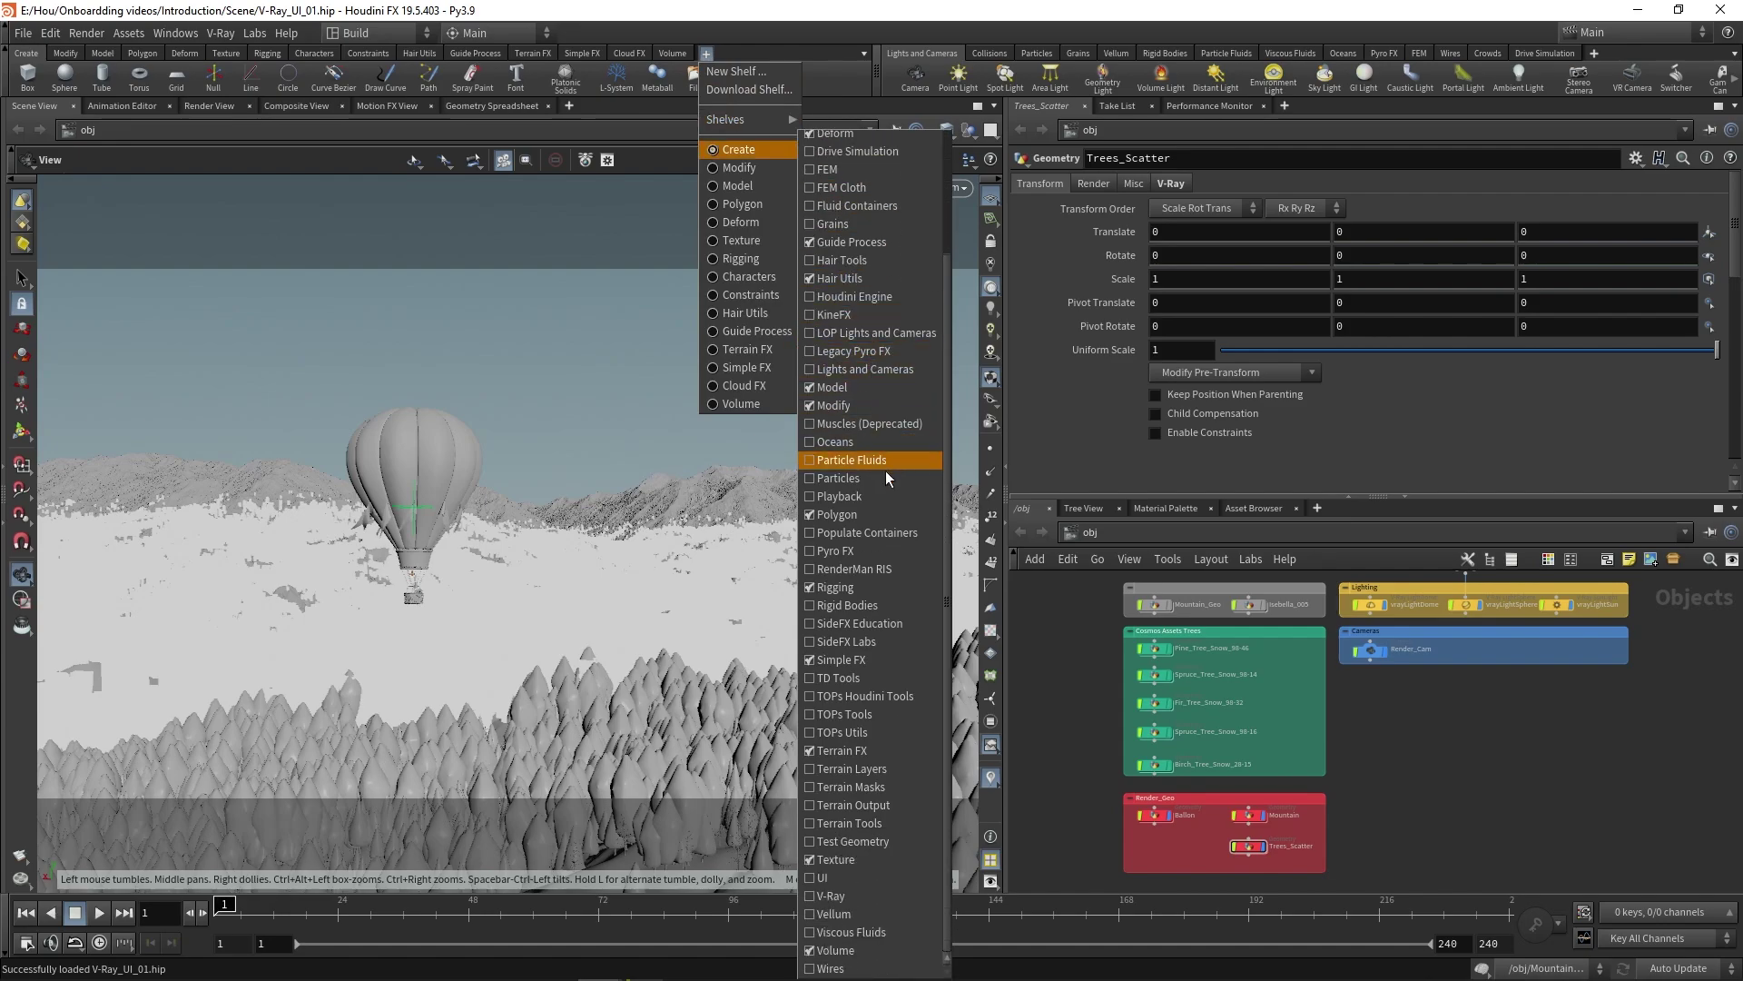
click(862, 896)
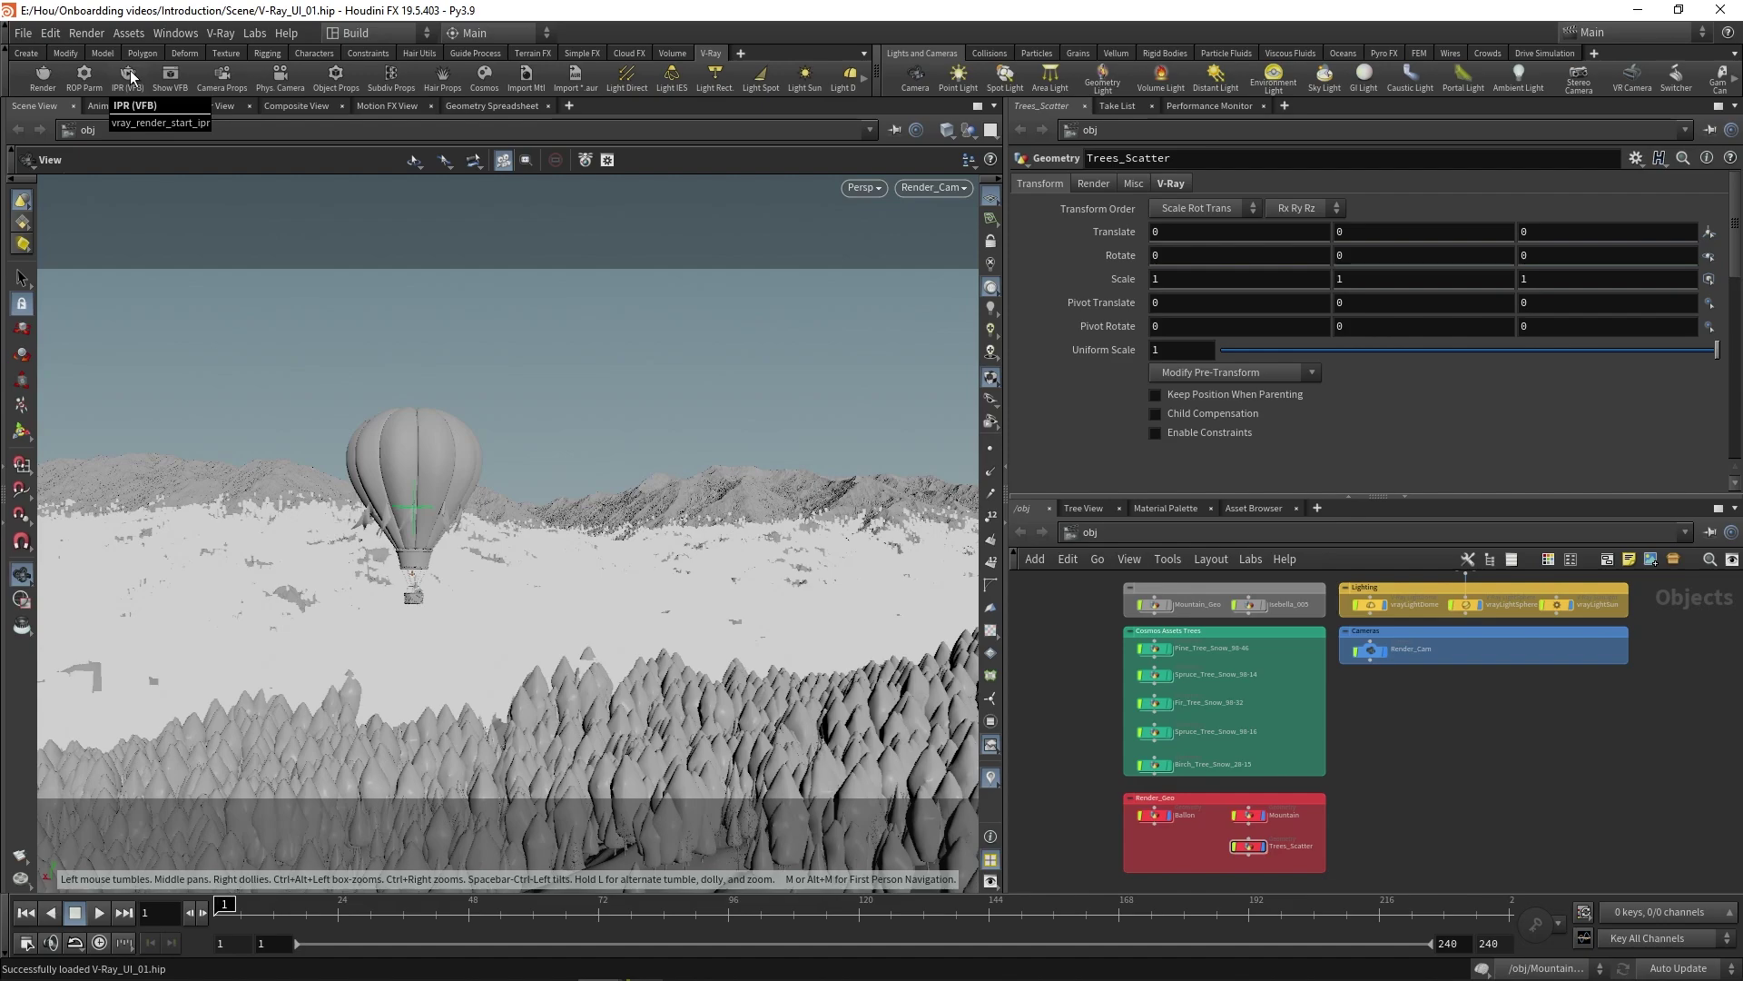
click(165, 70)
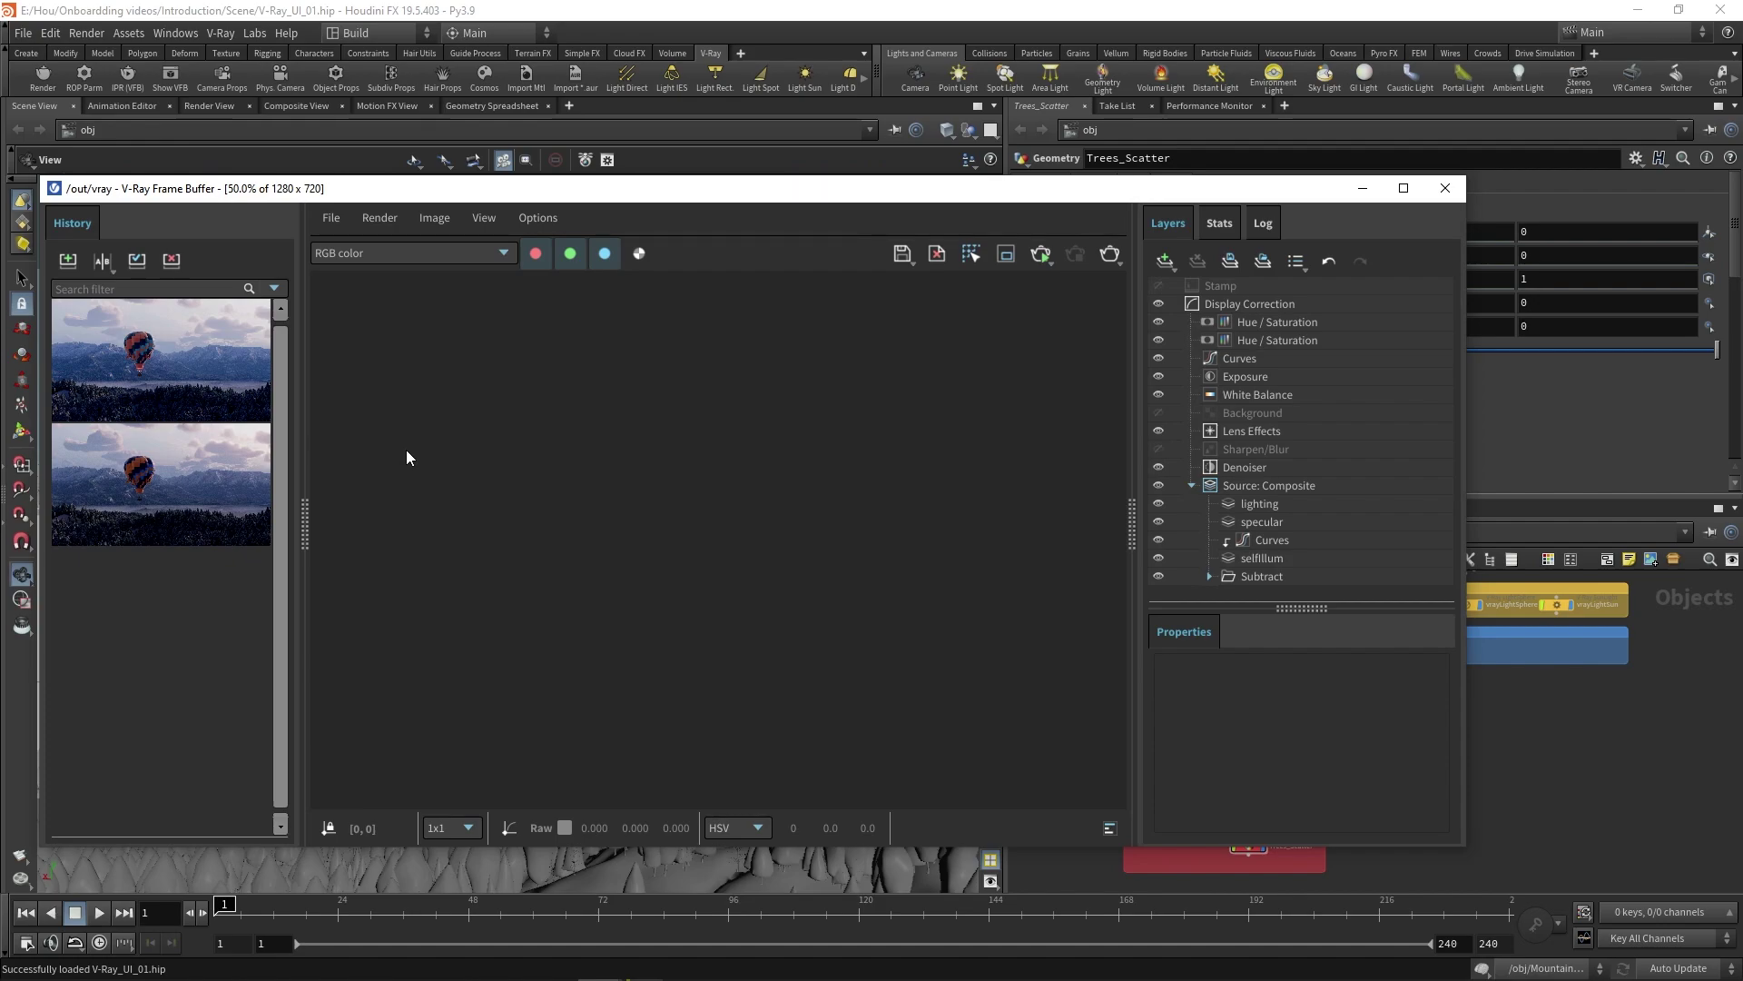
Display the first stored balloon render from the VFB History panel in the image area
mouse_move(229, 368)
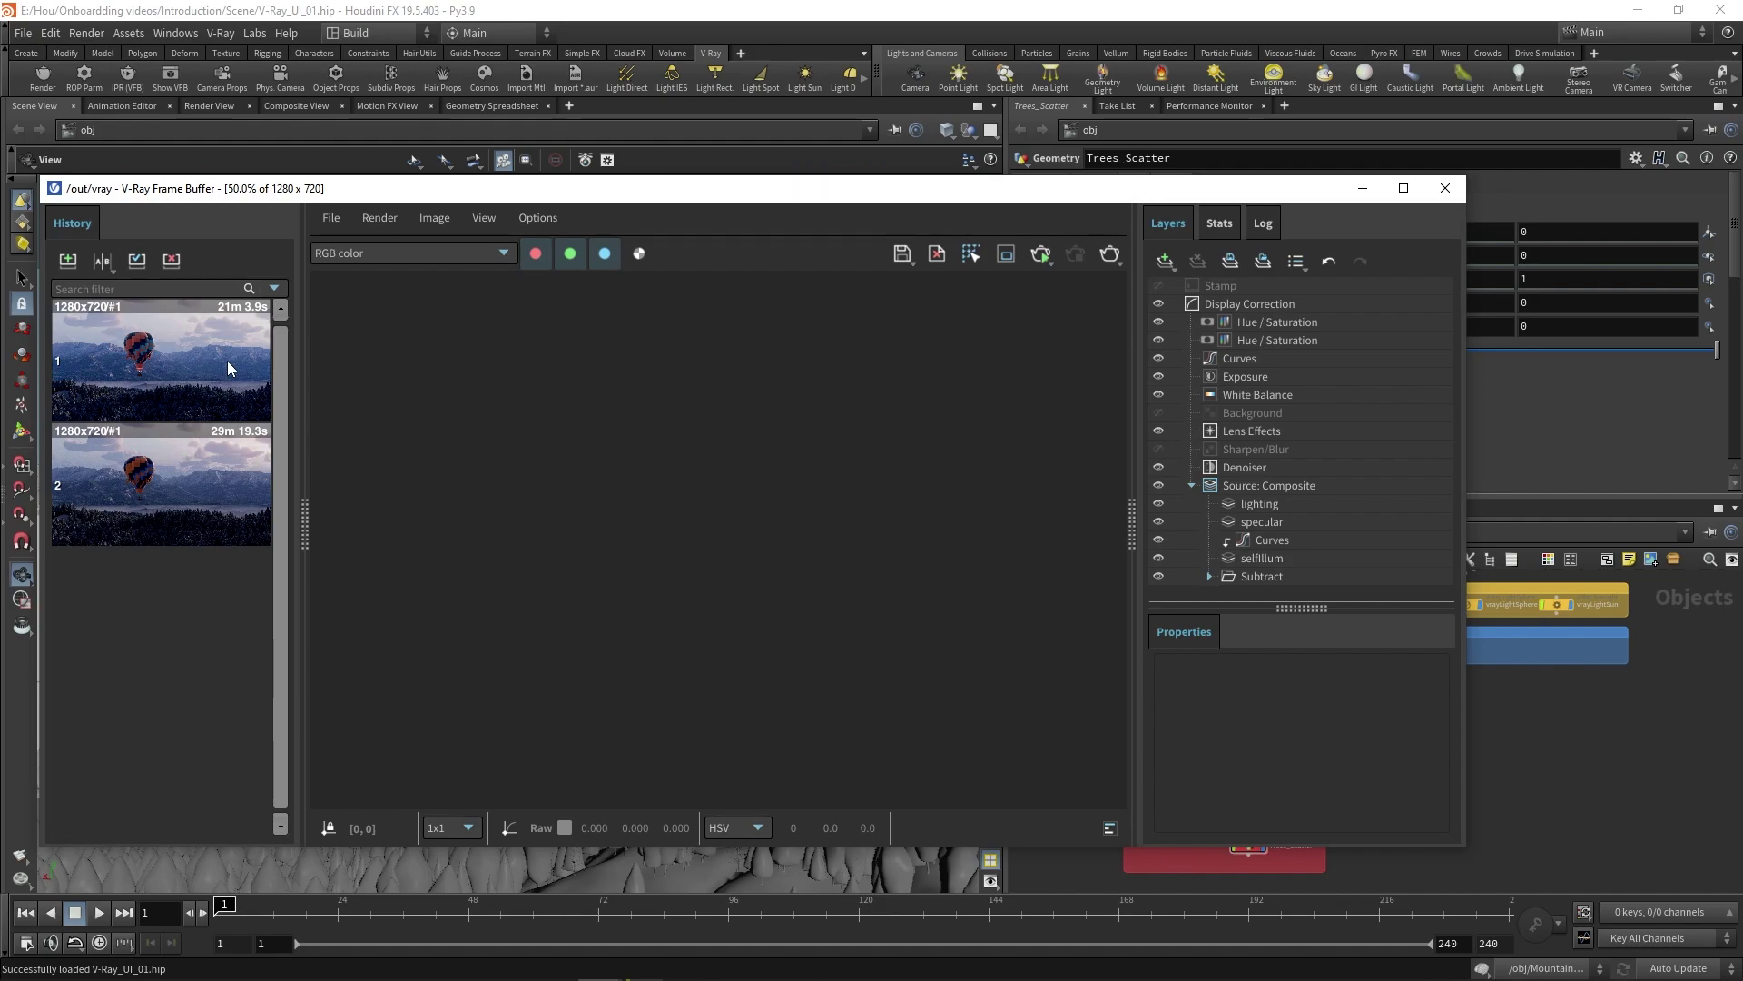
click(228, 368)
double_click(227, 361)
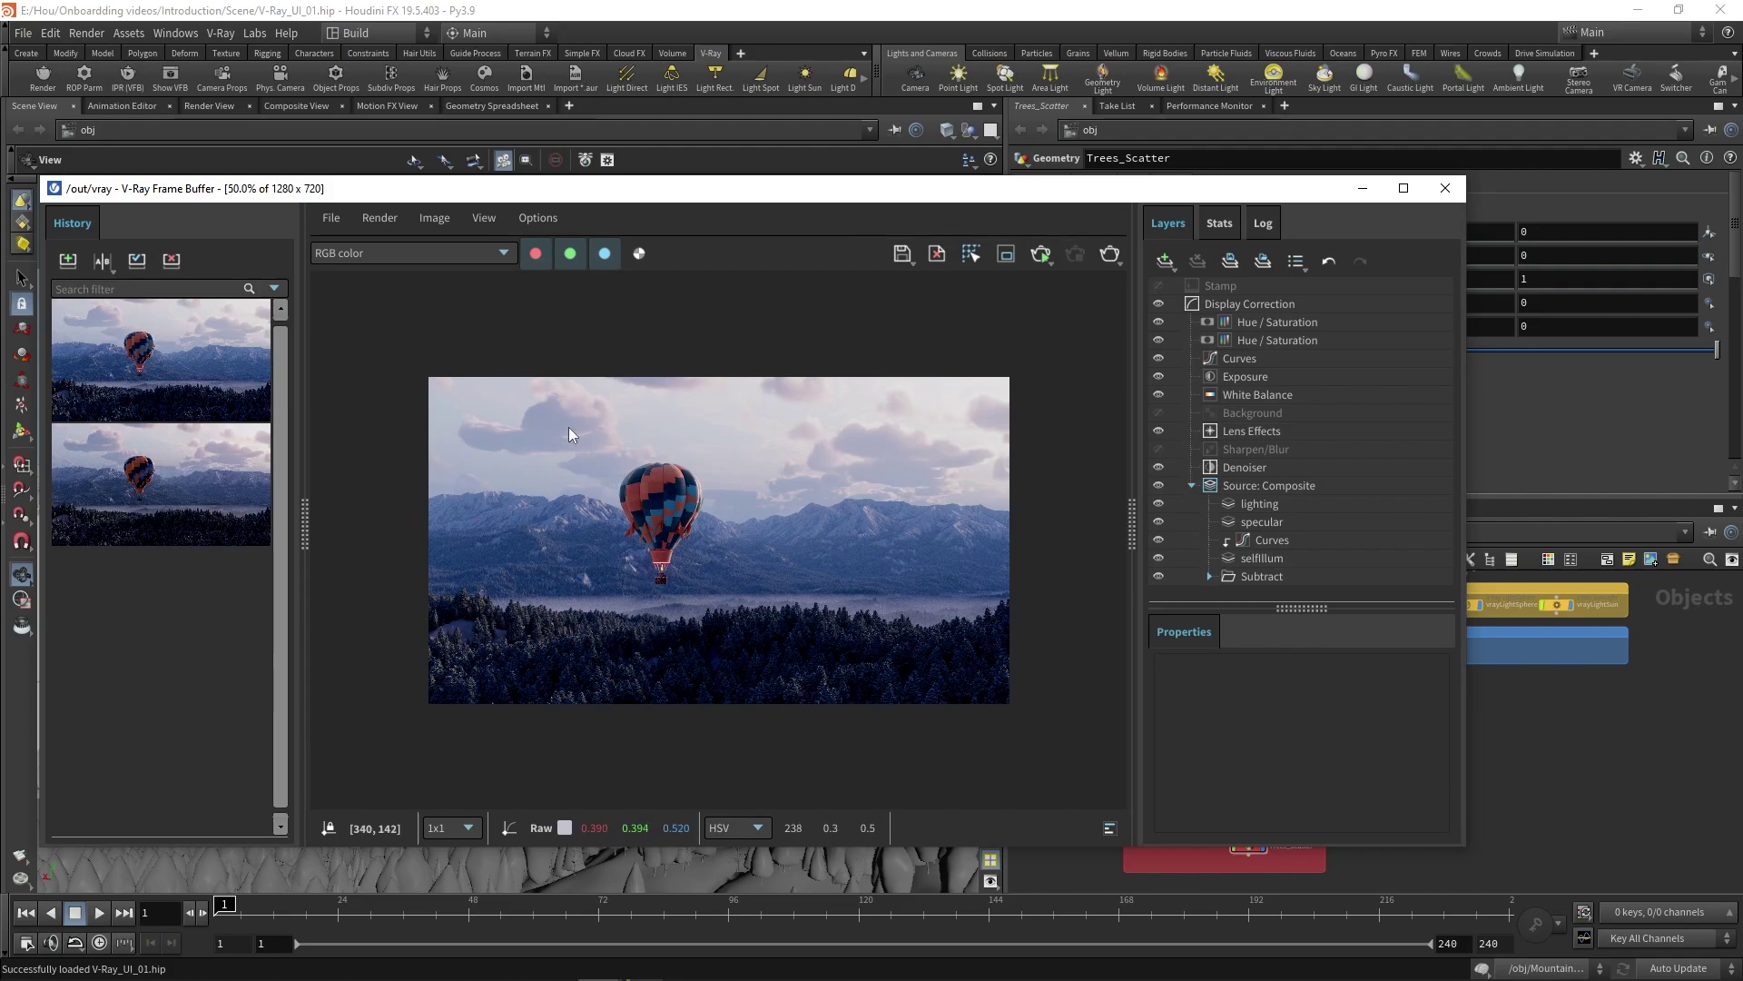
click(465, 254)
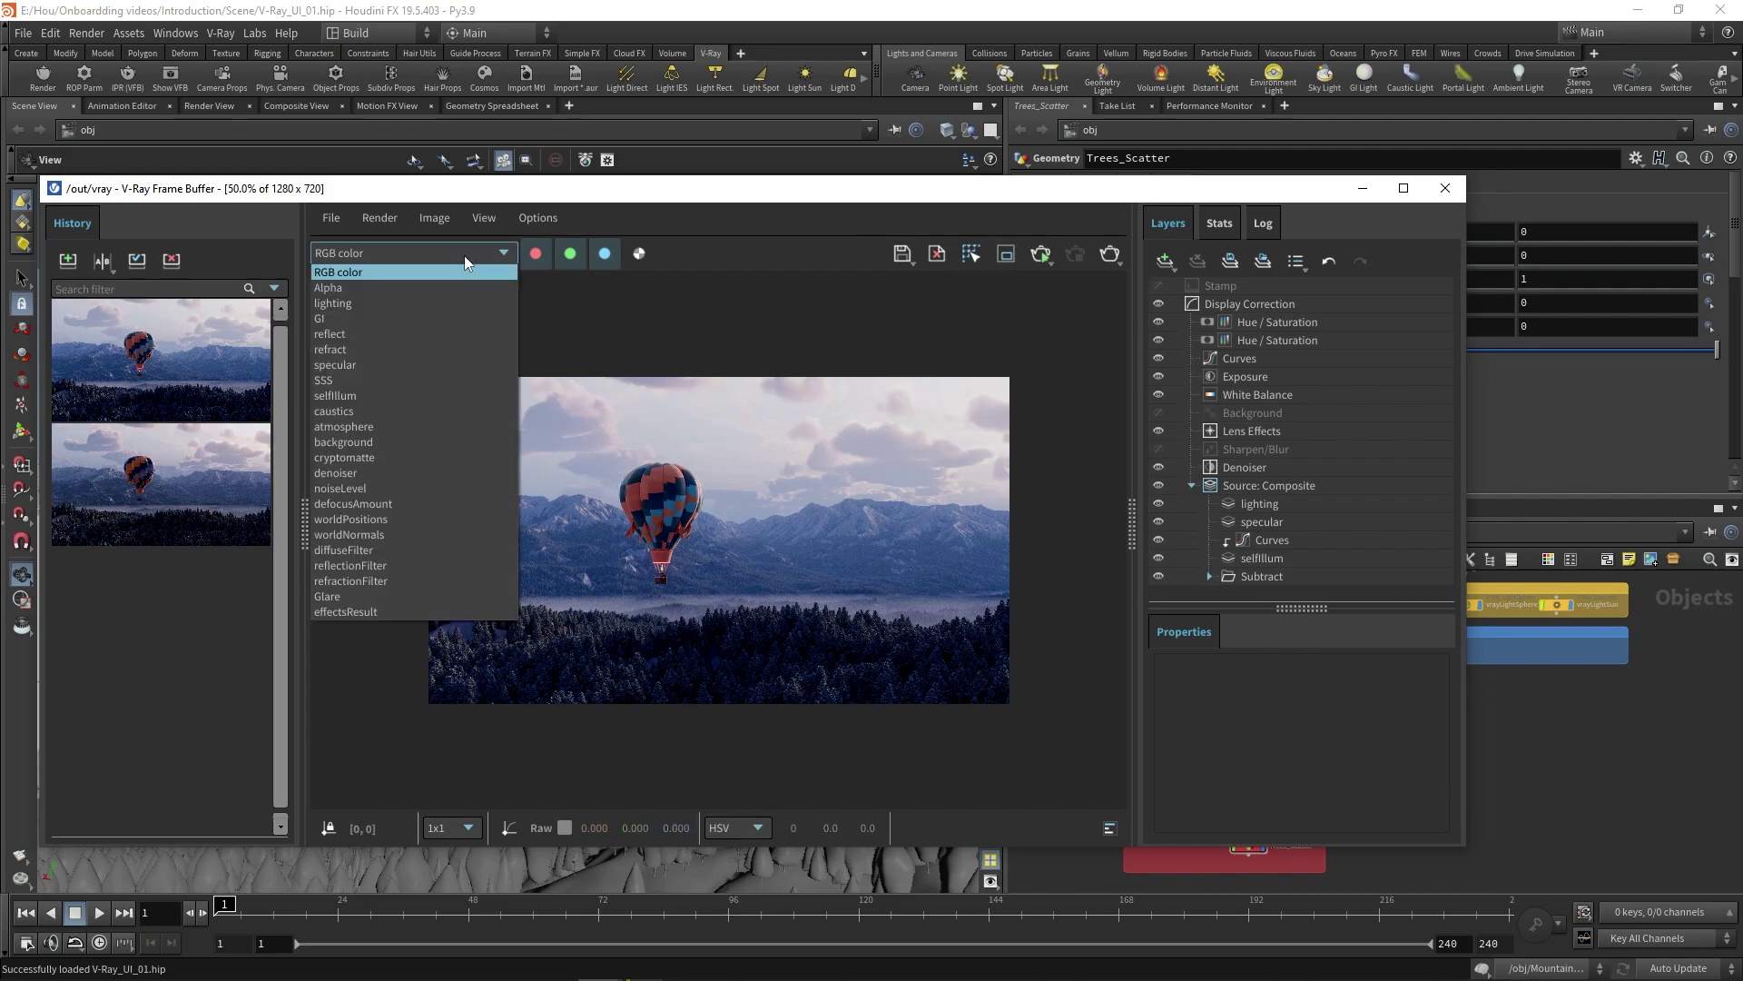
click(436, 303)
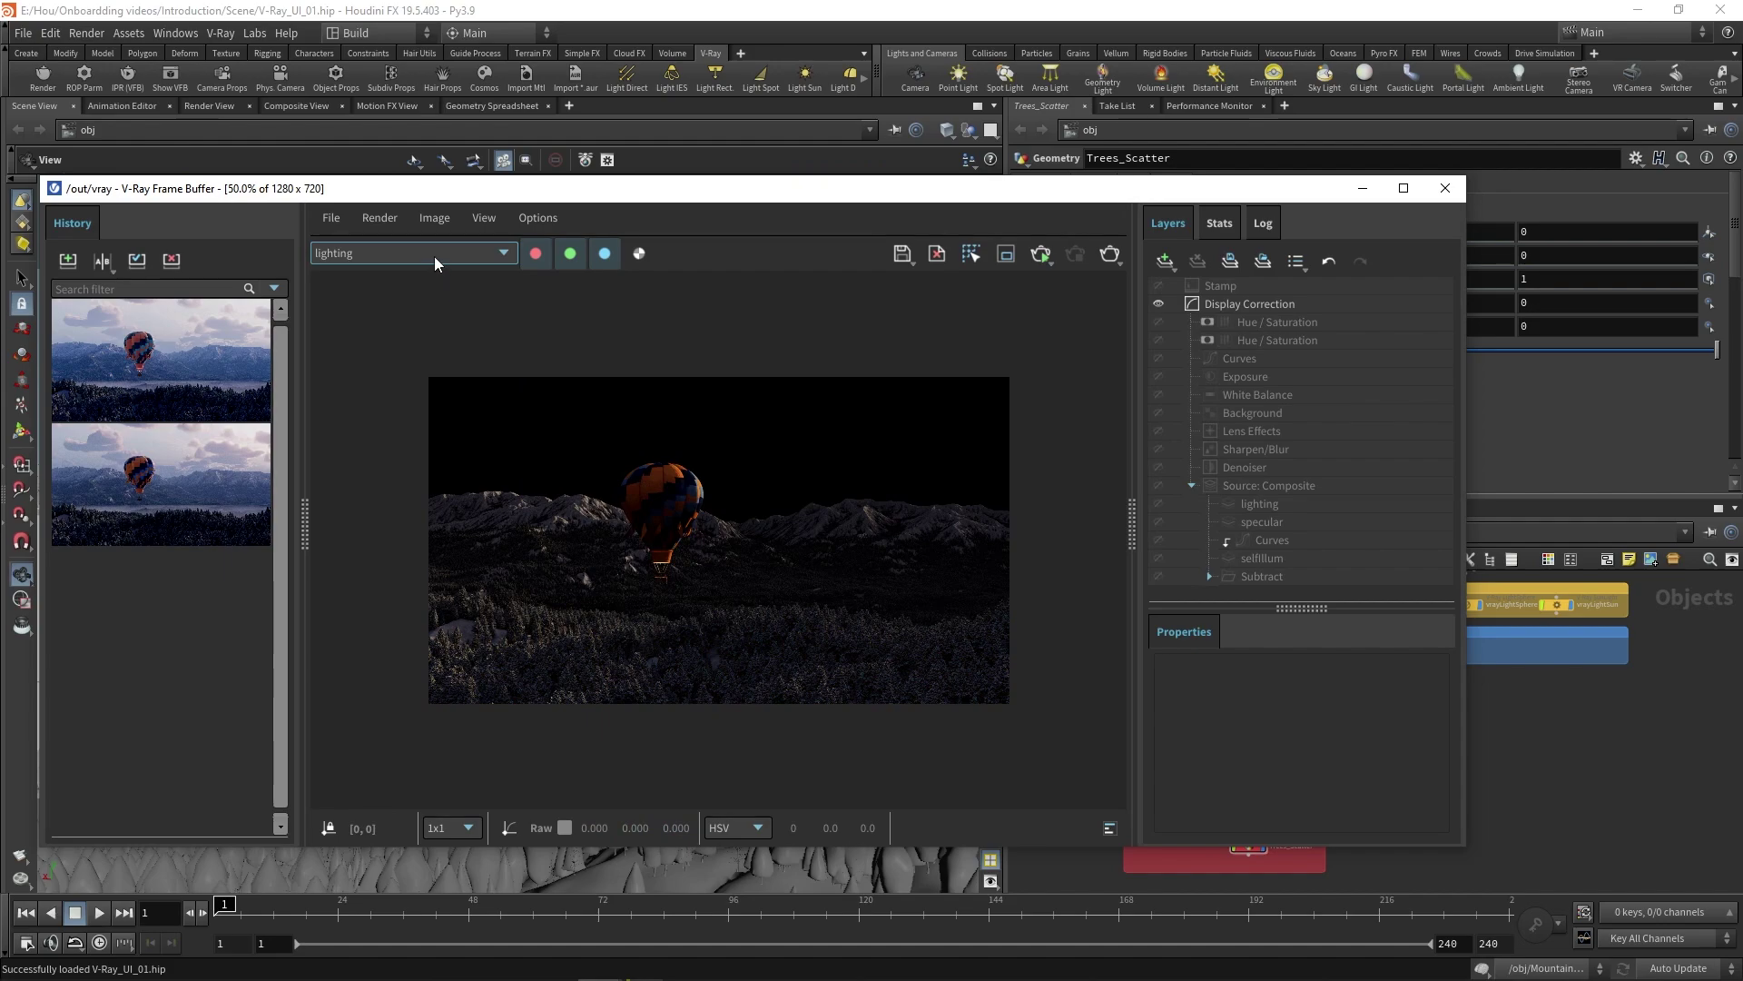
click(434, 256)
click(428, 267)
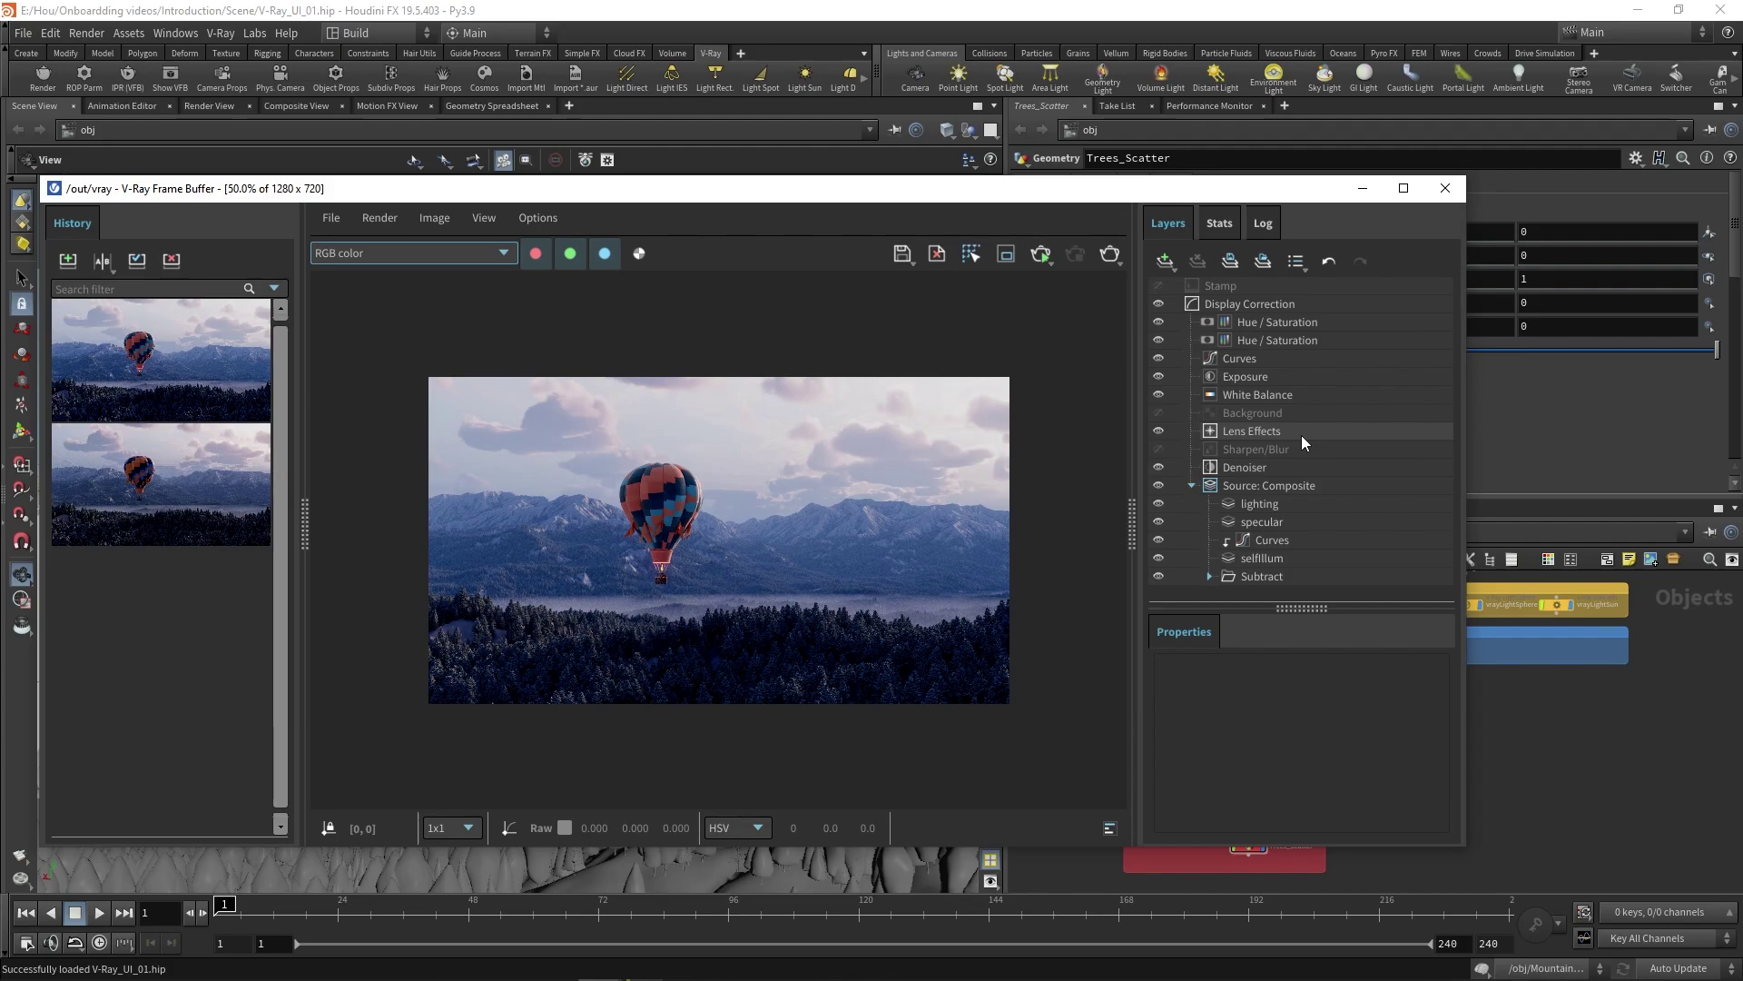
click(1266, 307)
click(1259, 485)
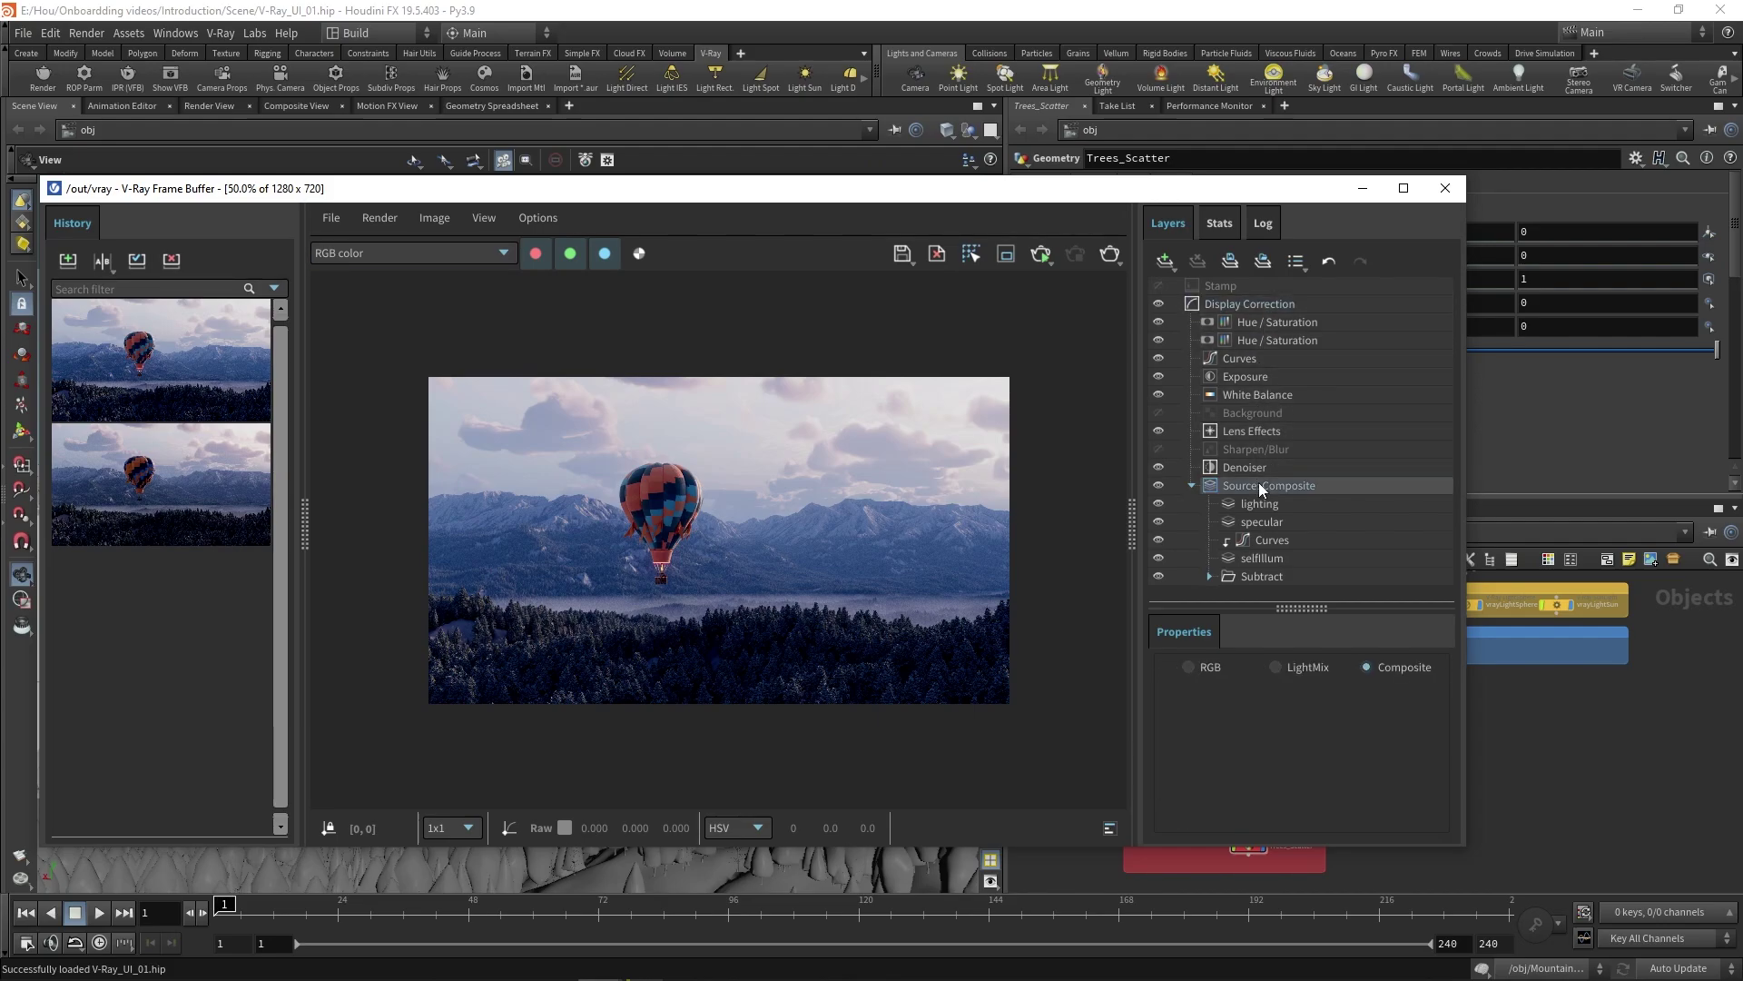
click(1297, 667)
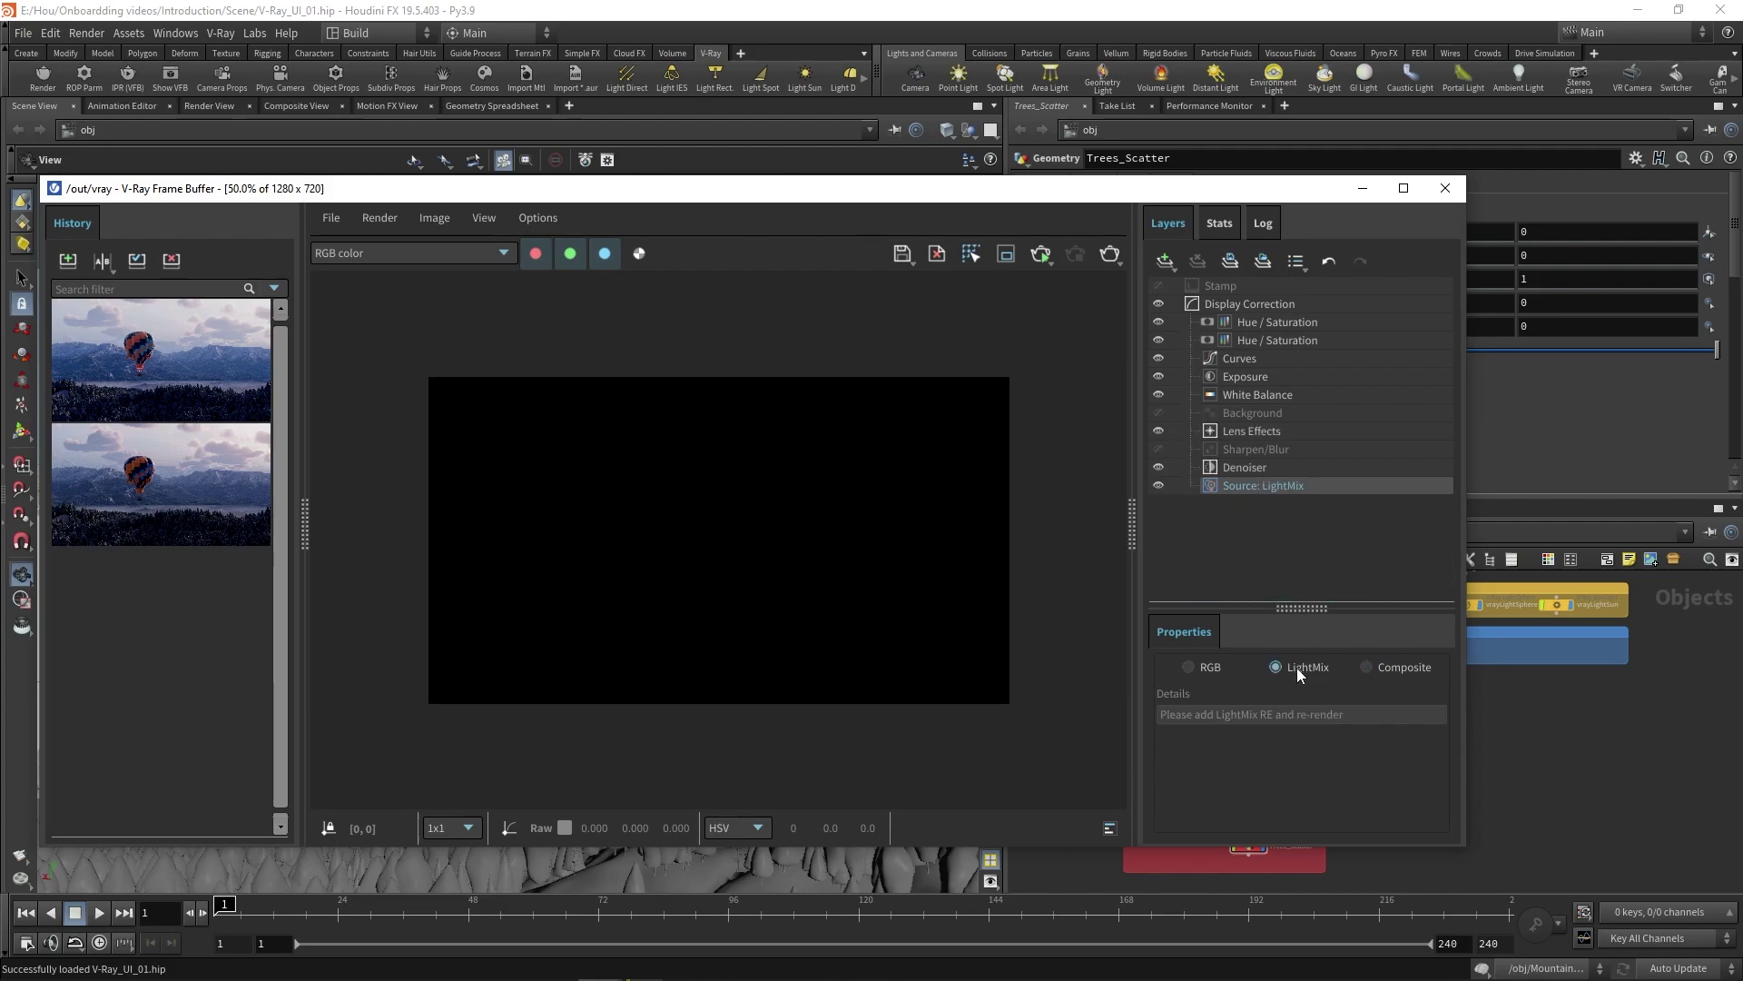
click(1392, 670)
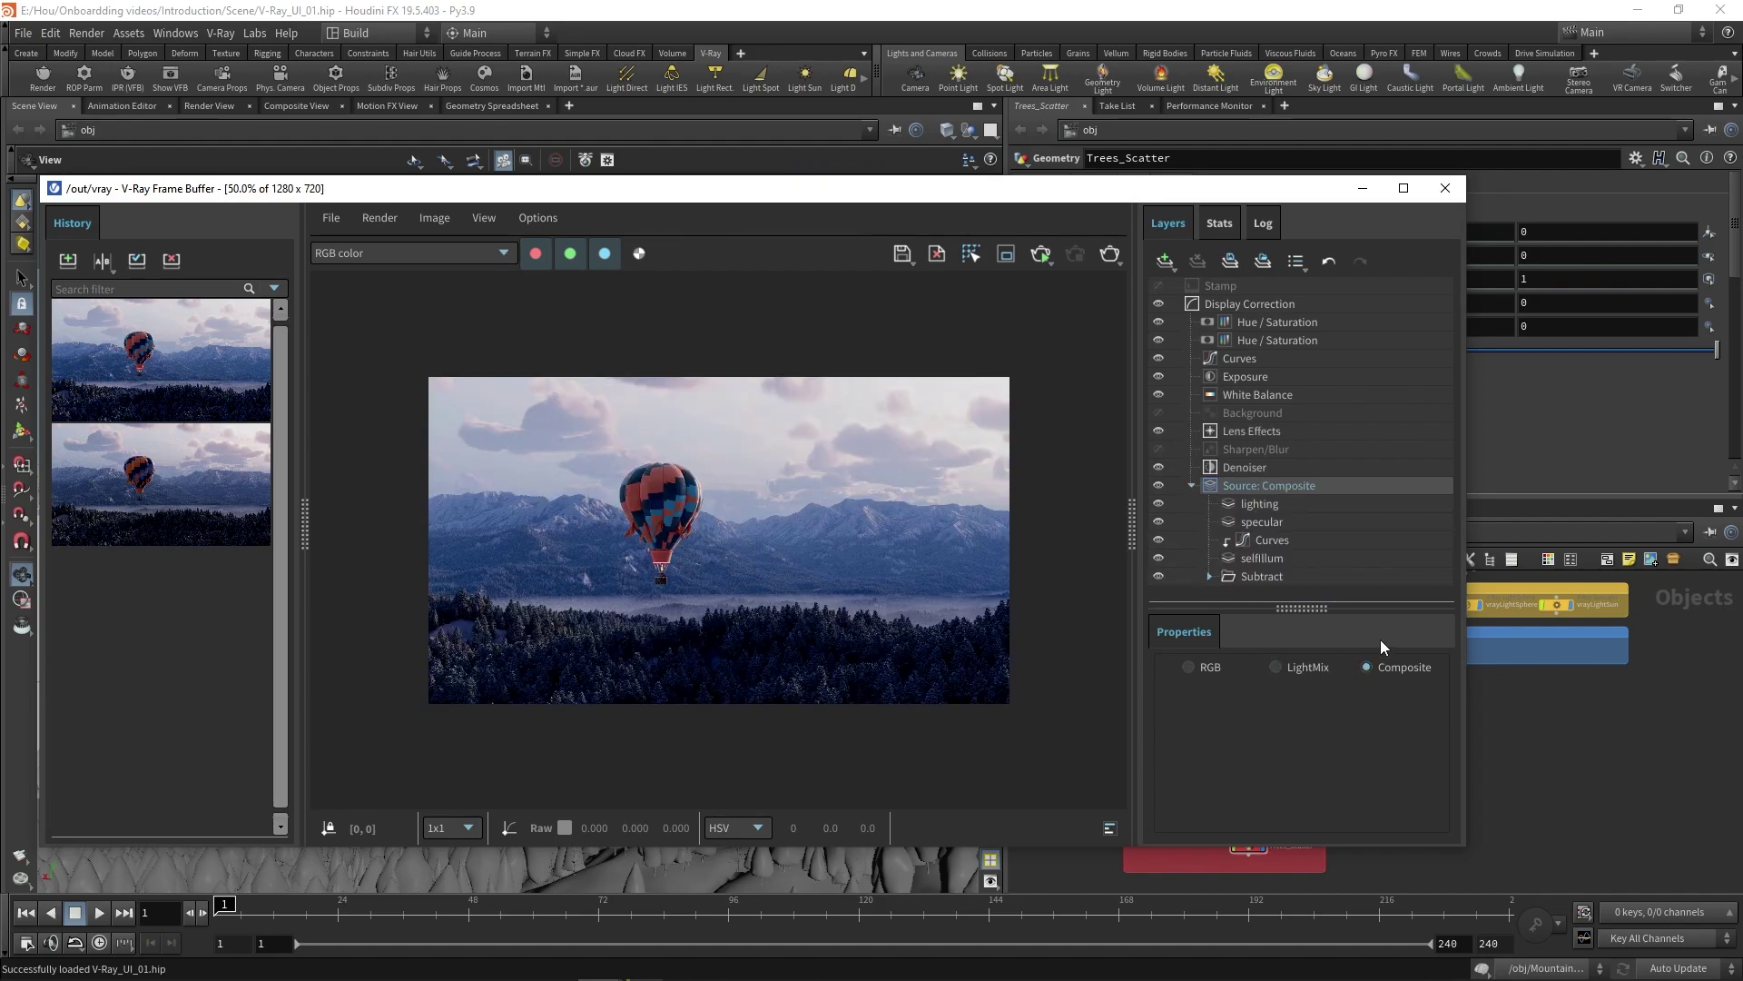
click(1224, 223)
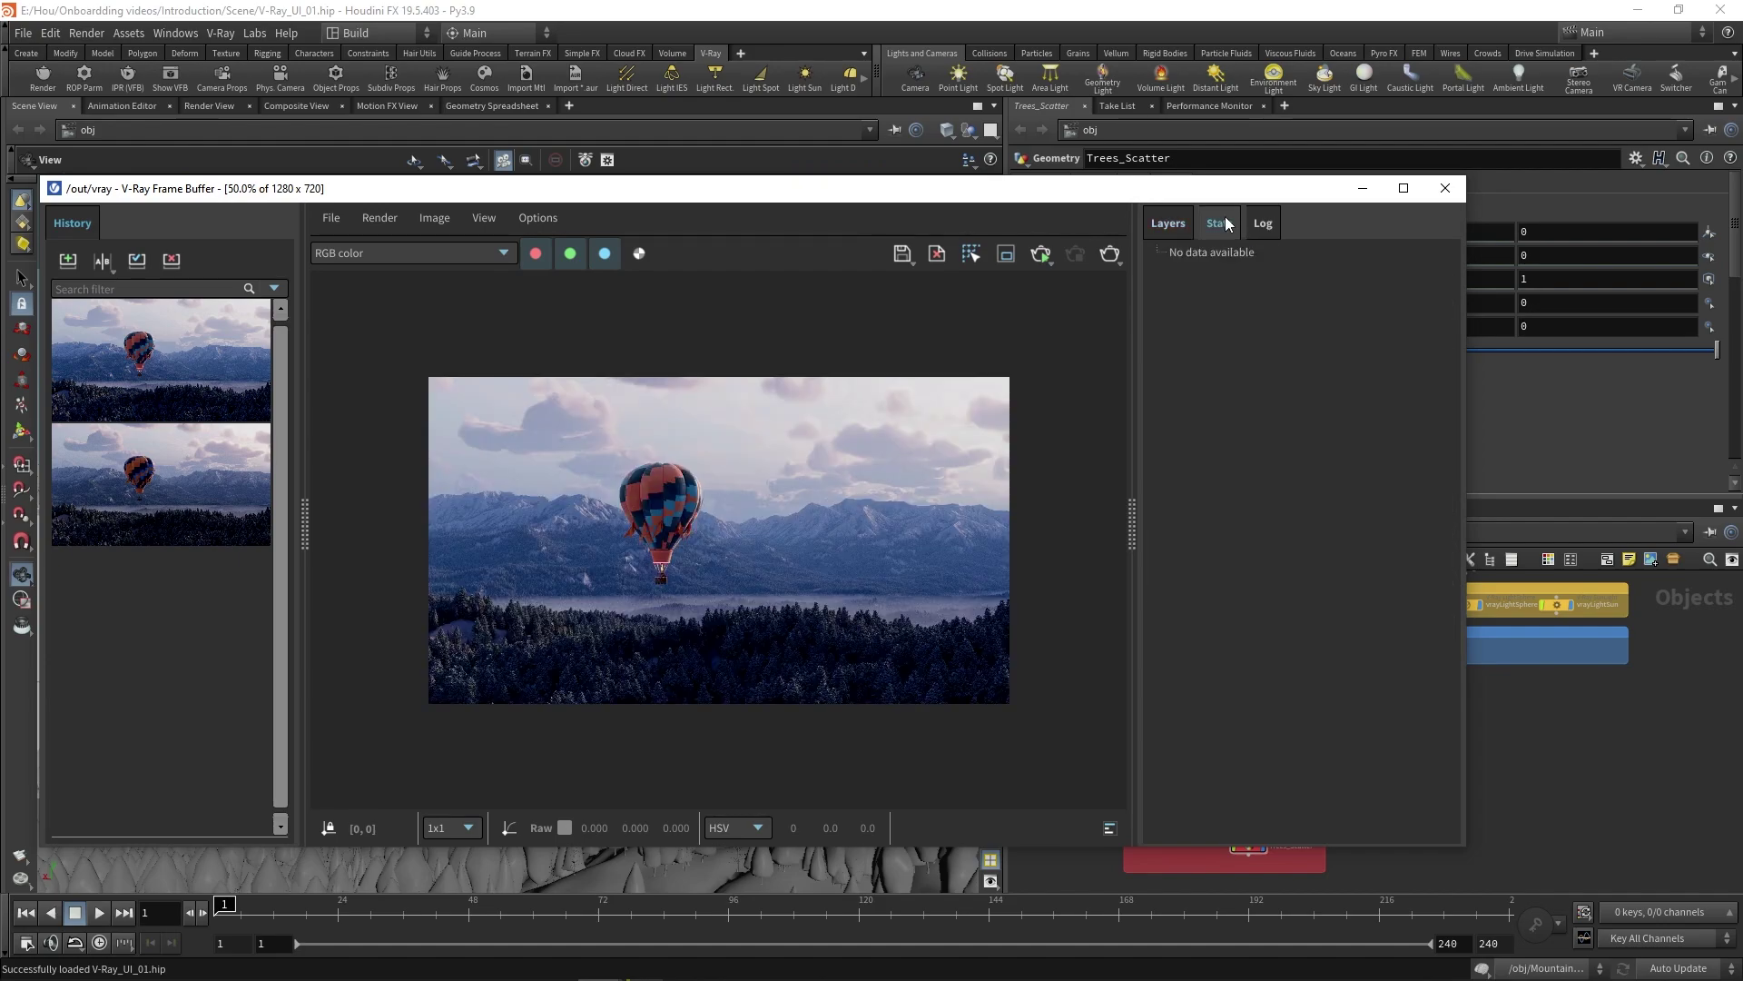
click(1262, 223)
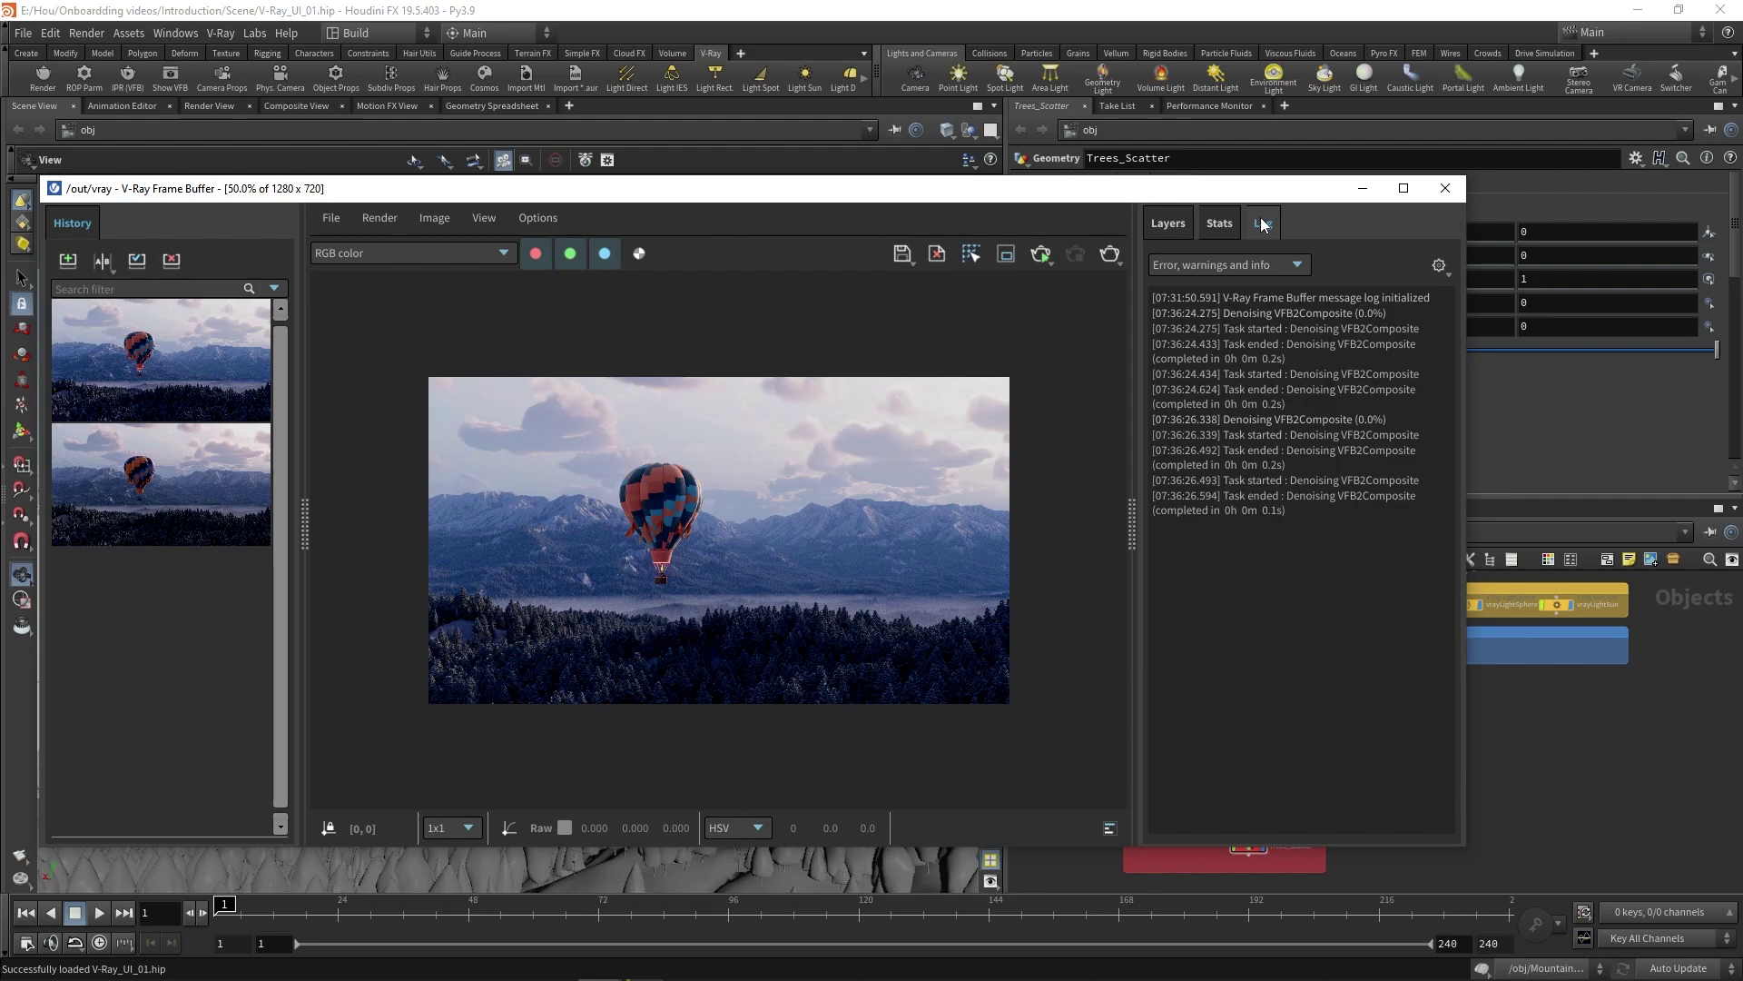
click(1177, 223)
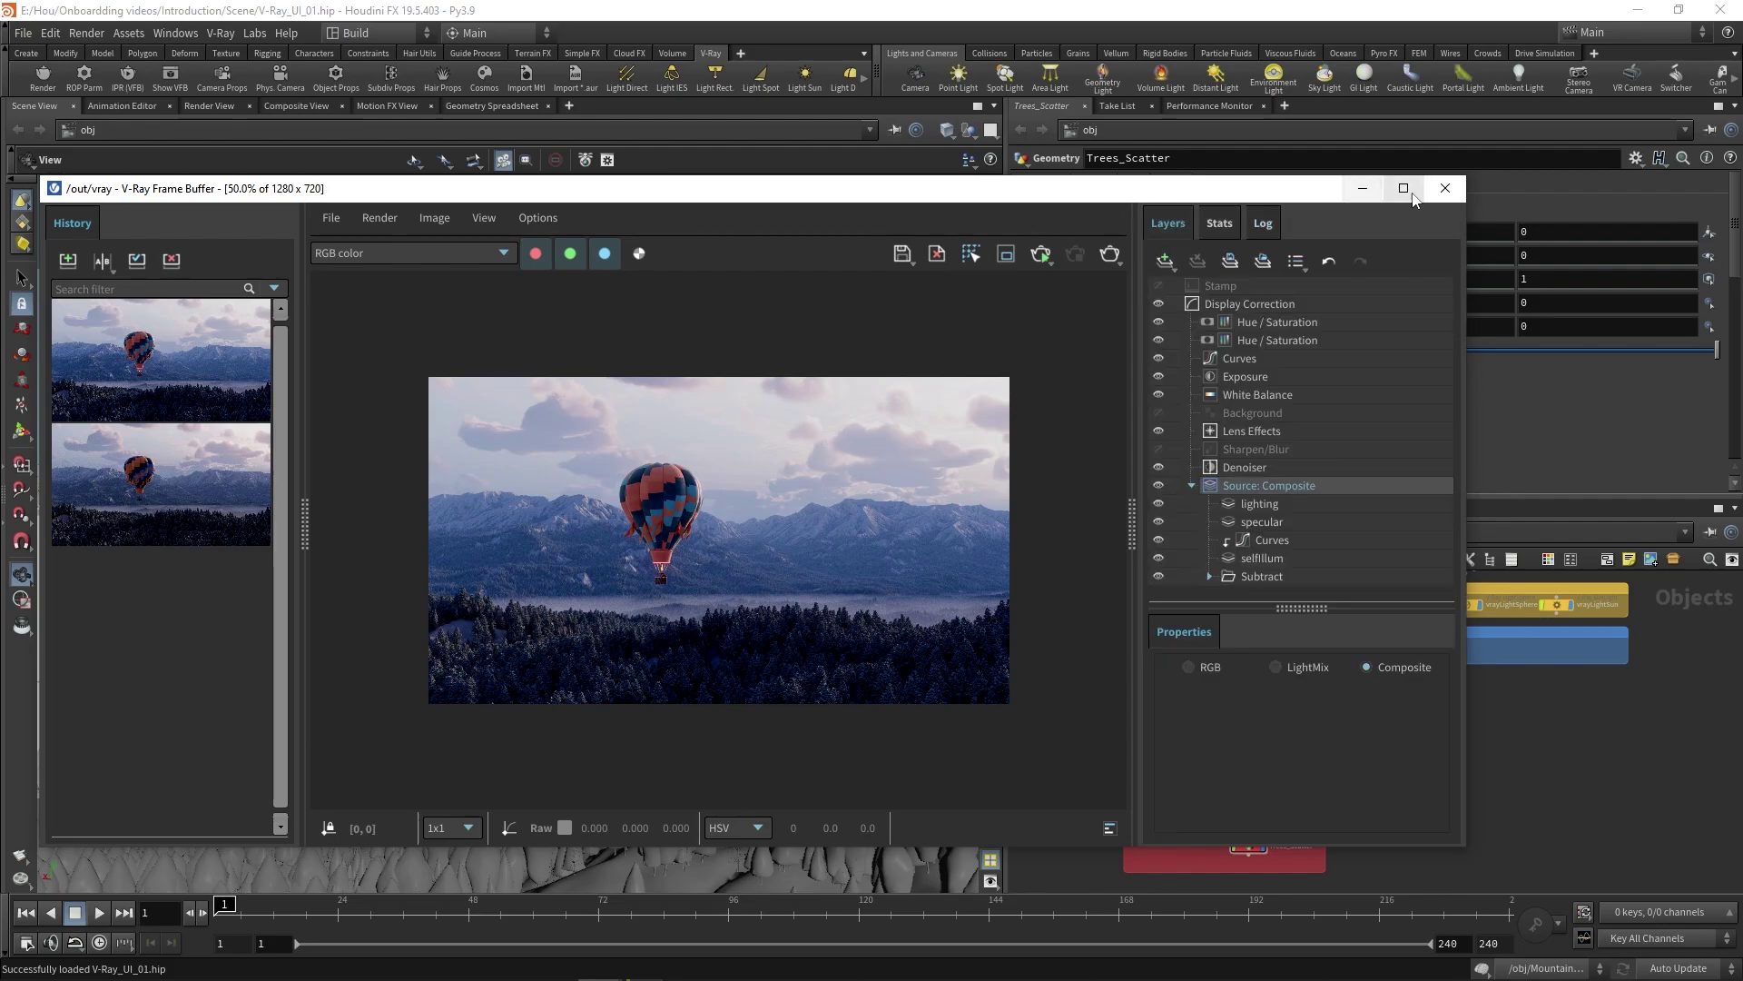
Close the VFB, open the Chaos Cosmos browser and show 3D Models > Vegetation (777 assets)
click(1445, 188)
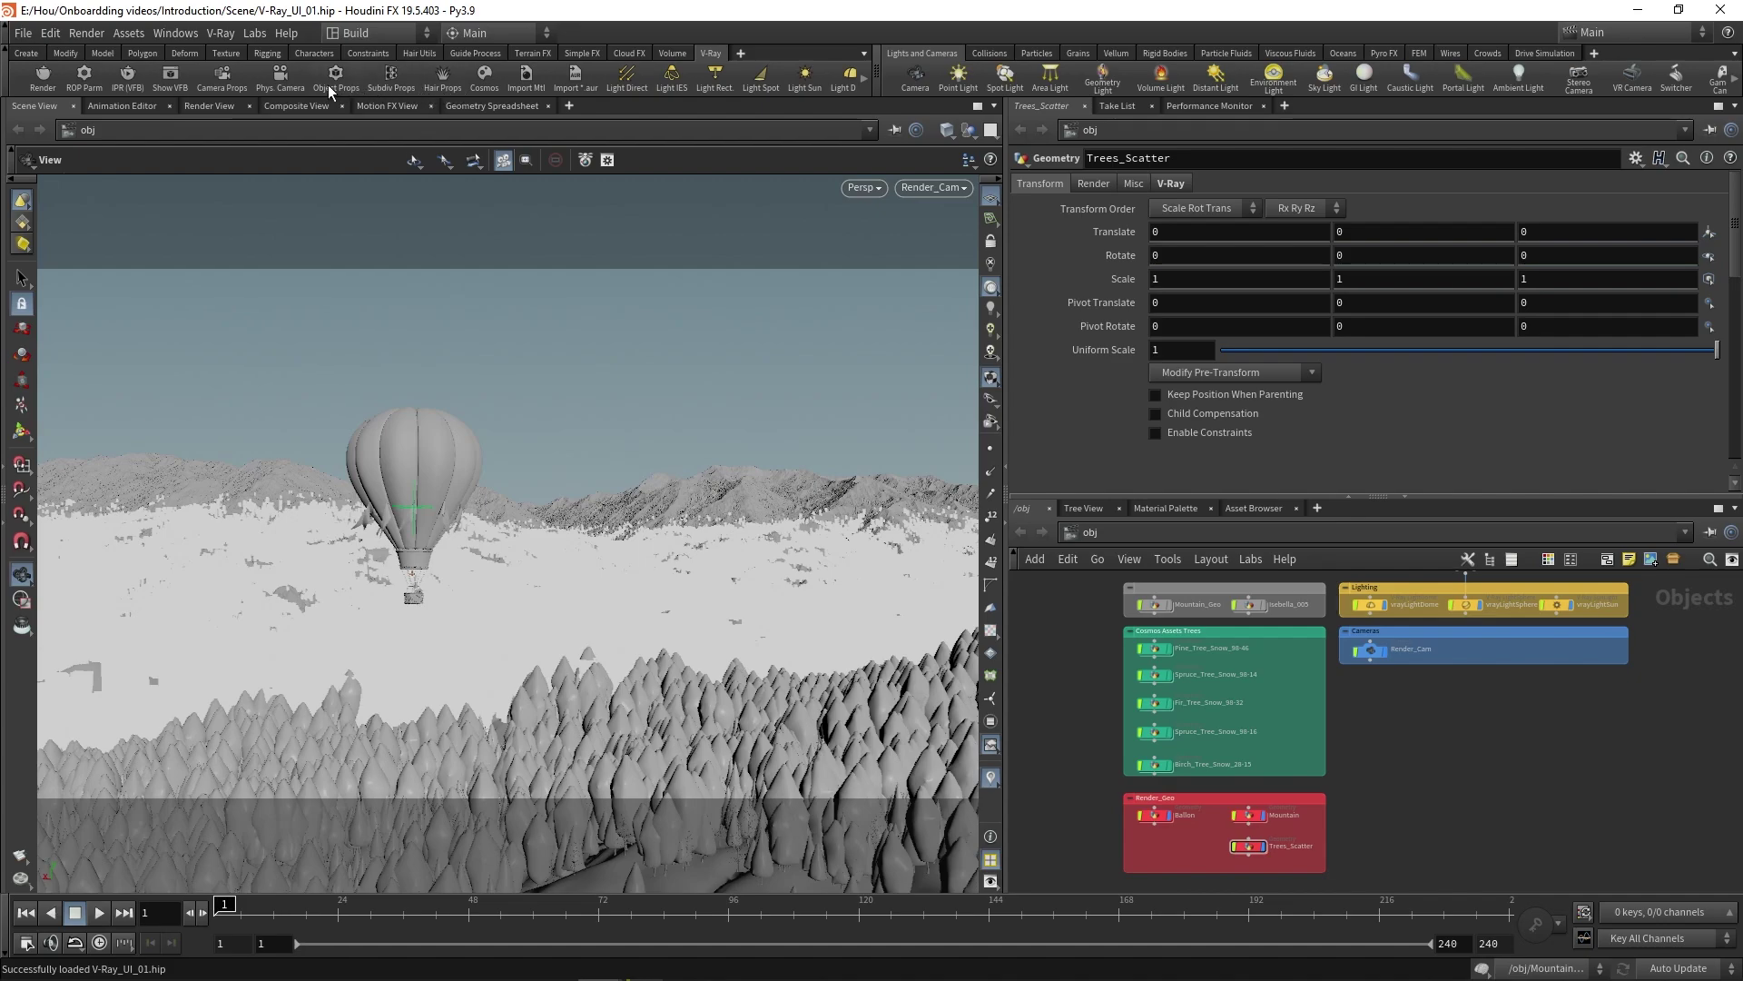
click(485, 72)
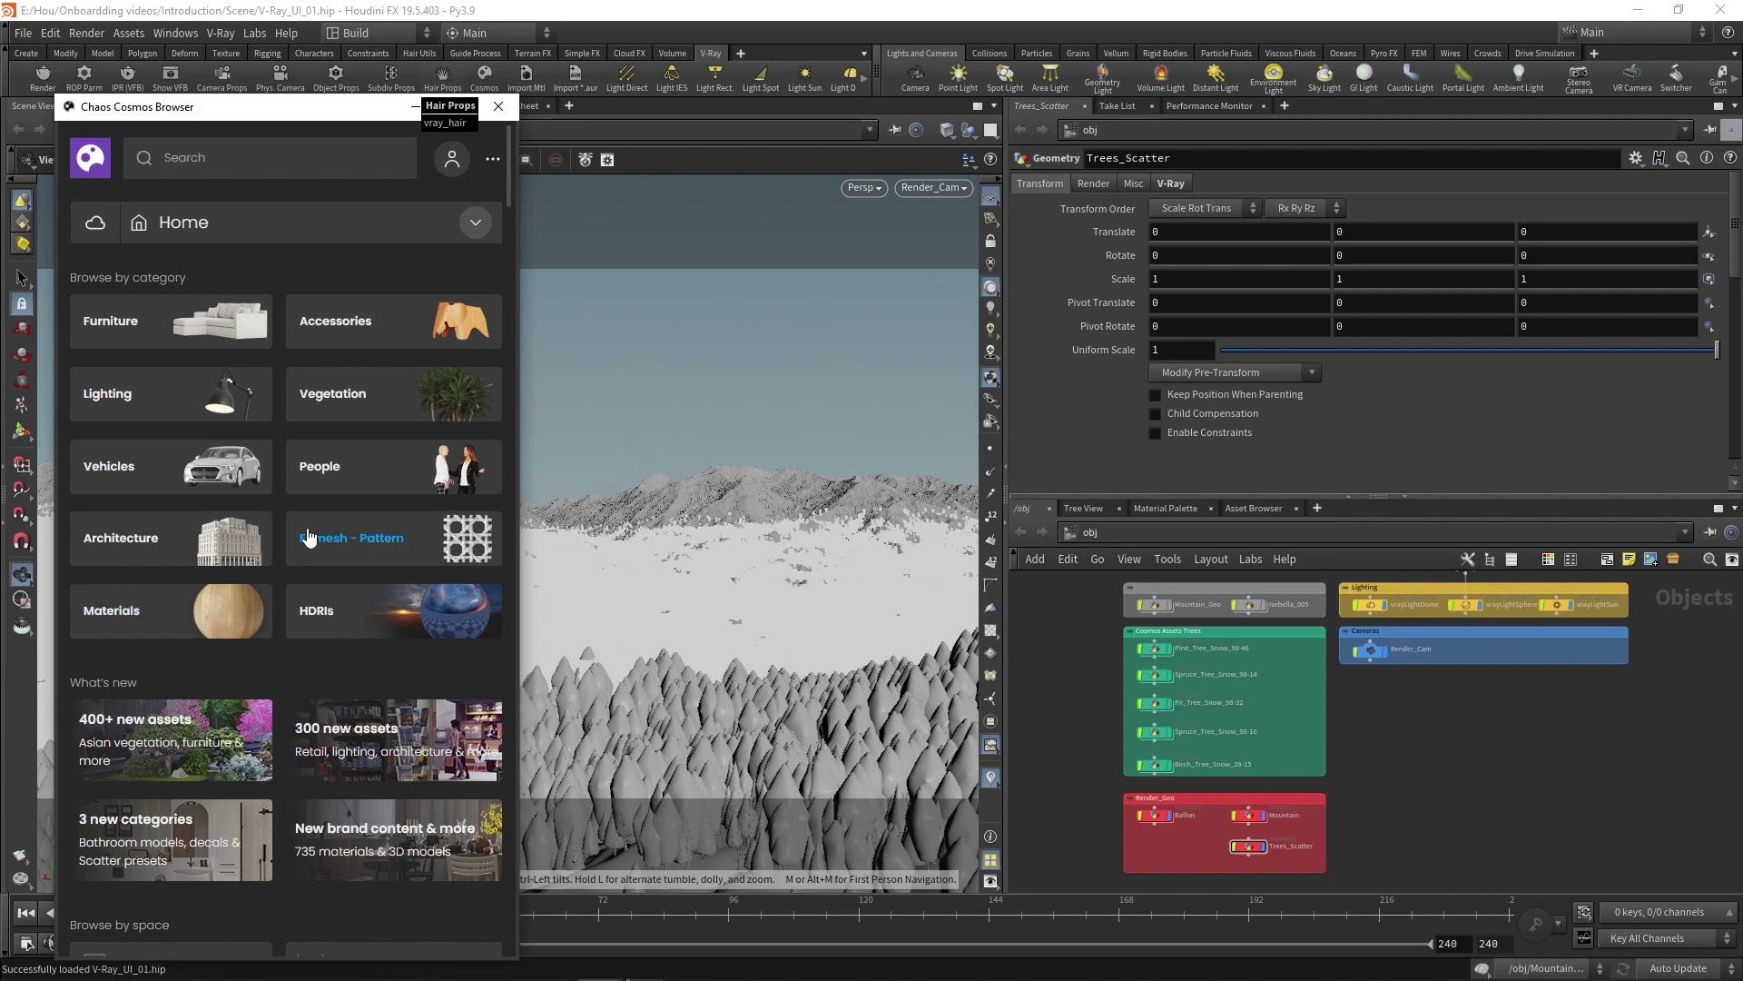
click(436, 408)
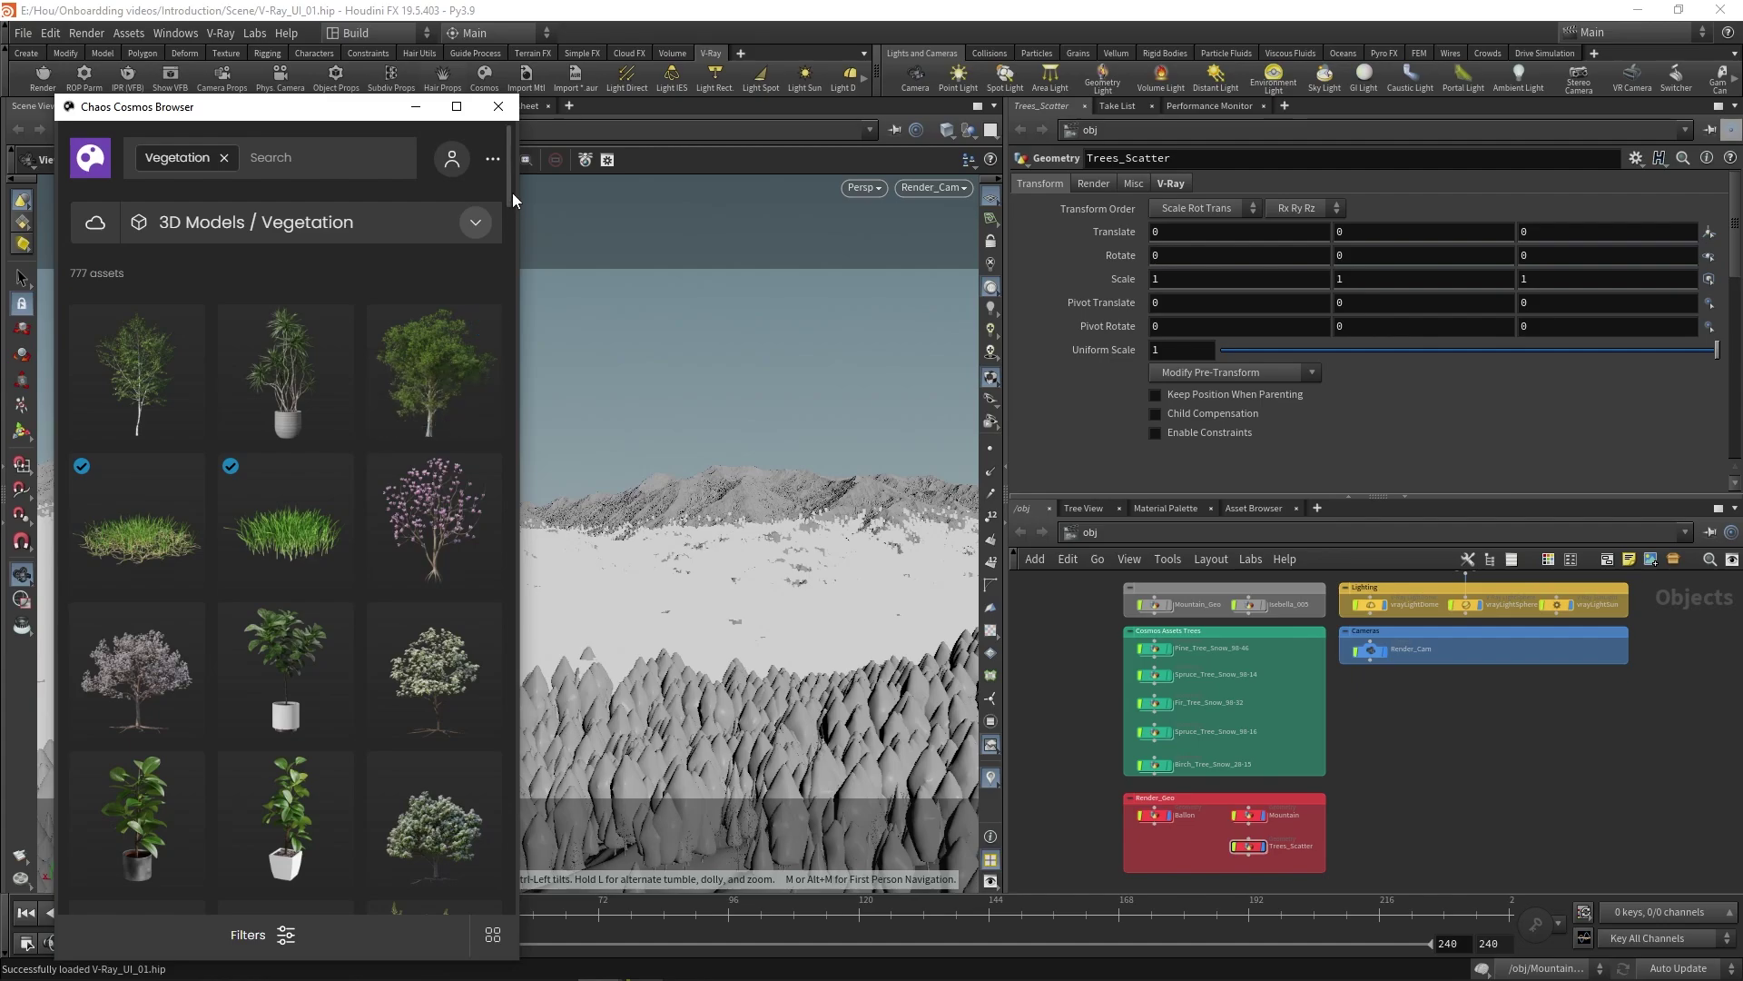
Sort the vegetation assets by date added and filter them to the Outdoor Urban space
mouse_move(510, 192)
mouse_down()
mouse_move(514, 238)
mouse_move(515, 191)
mouse_up()
click(274, 933)
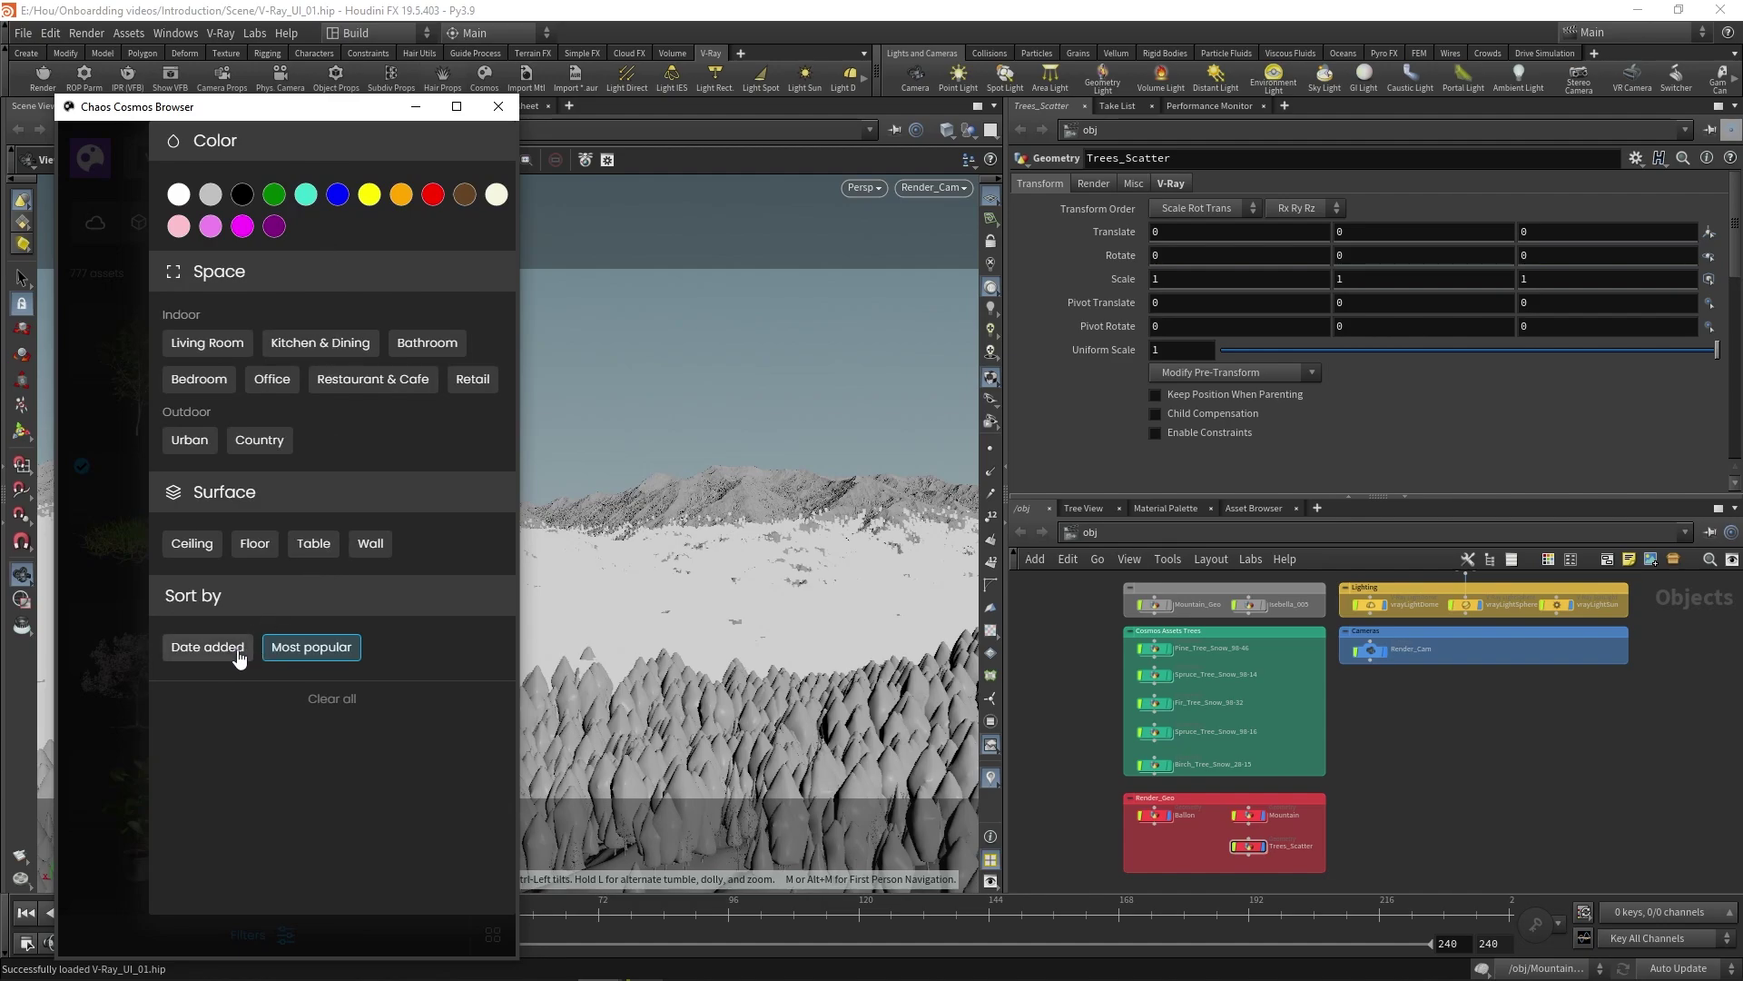
click(208, 646)
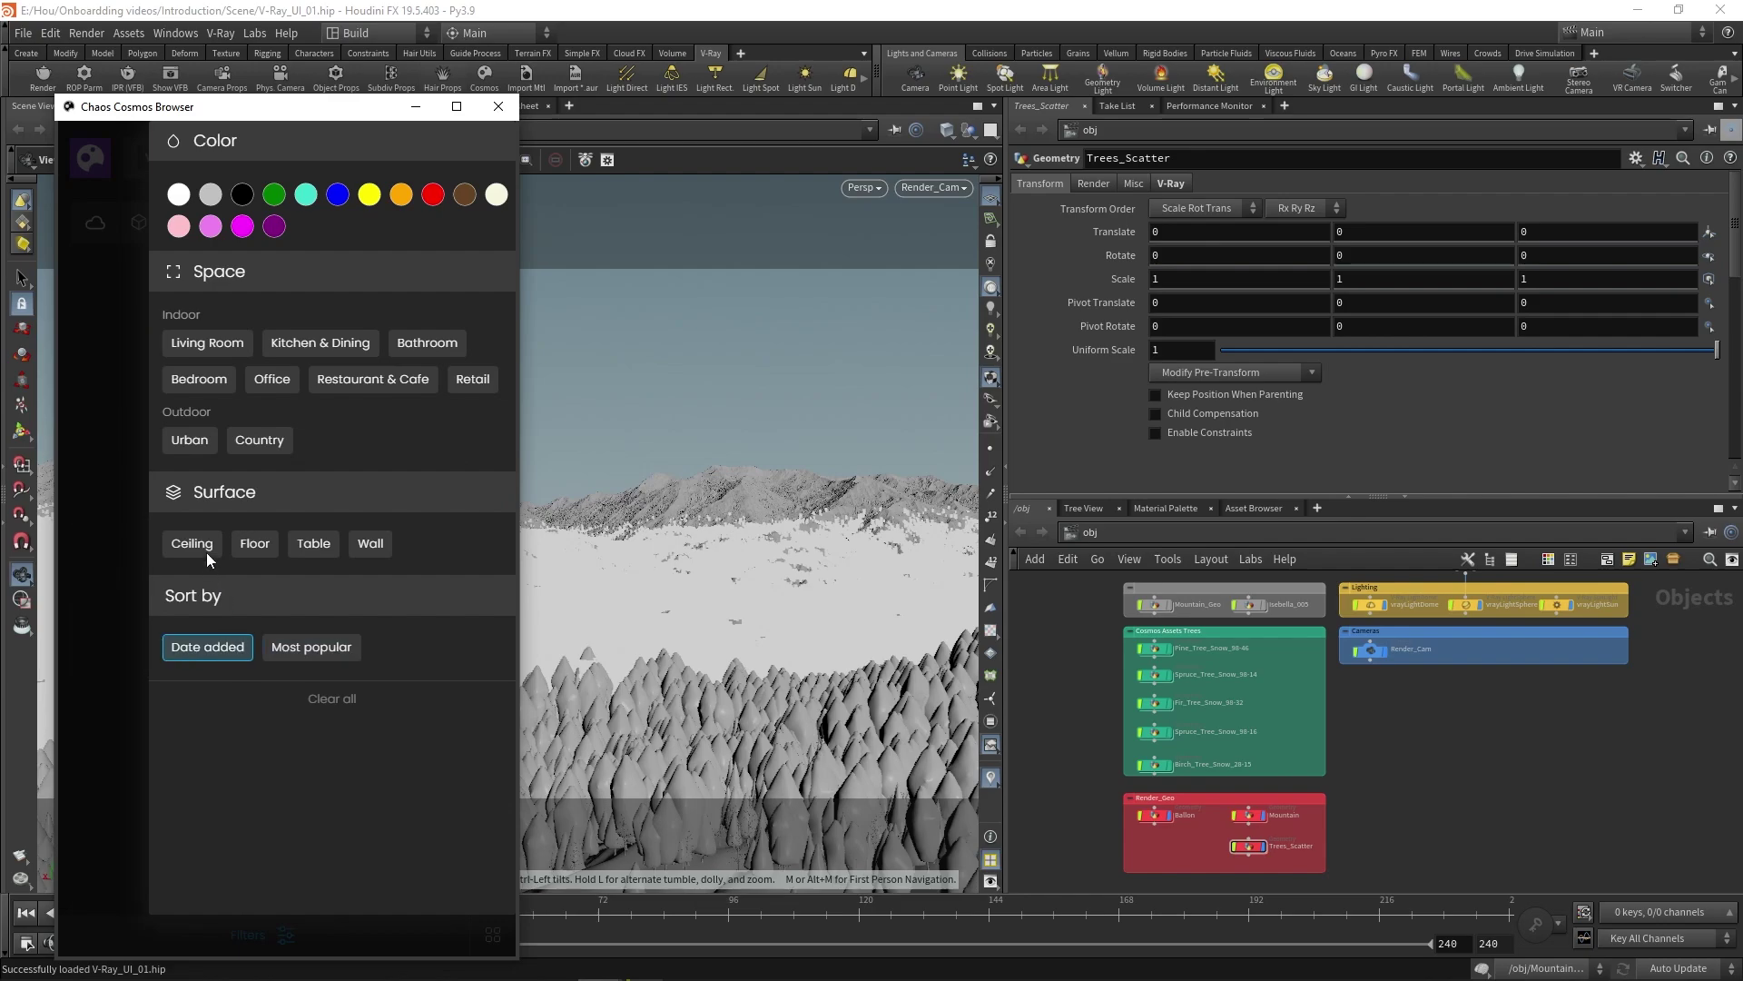
click(189, 440)
click(125, 267)
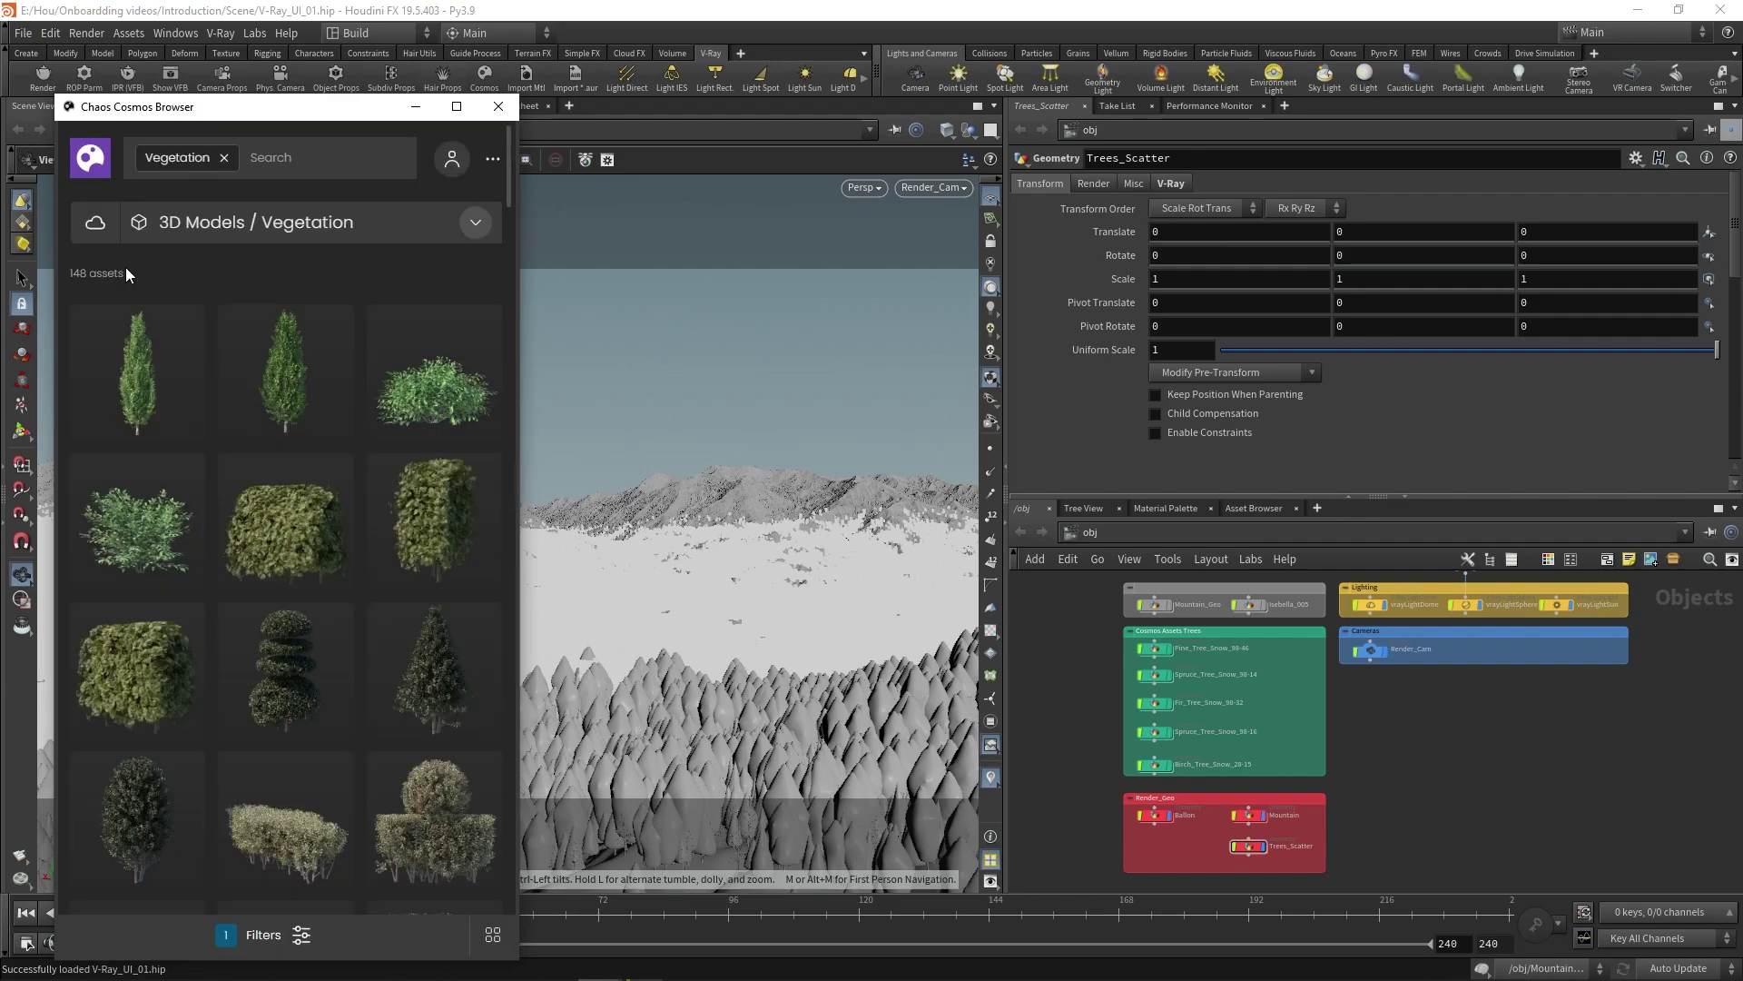
scroll(291, 390, down, 6)
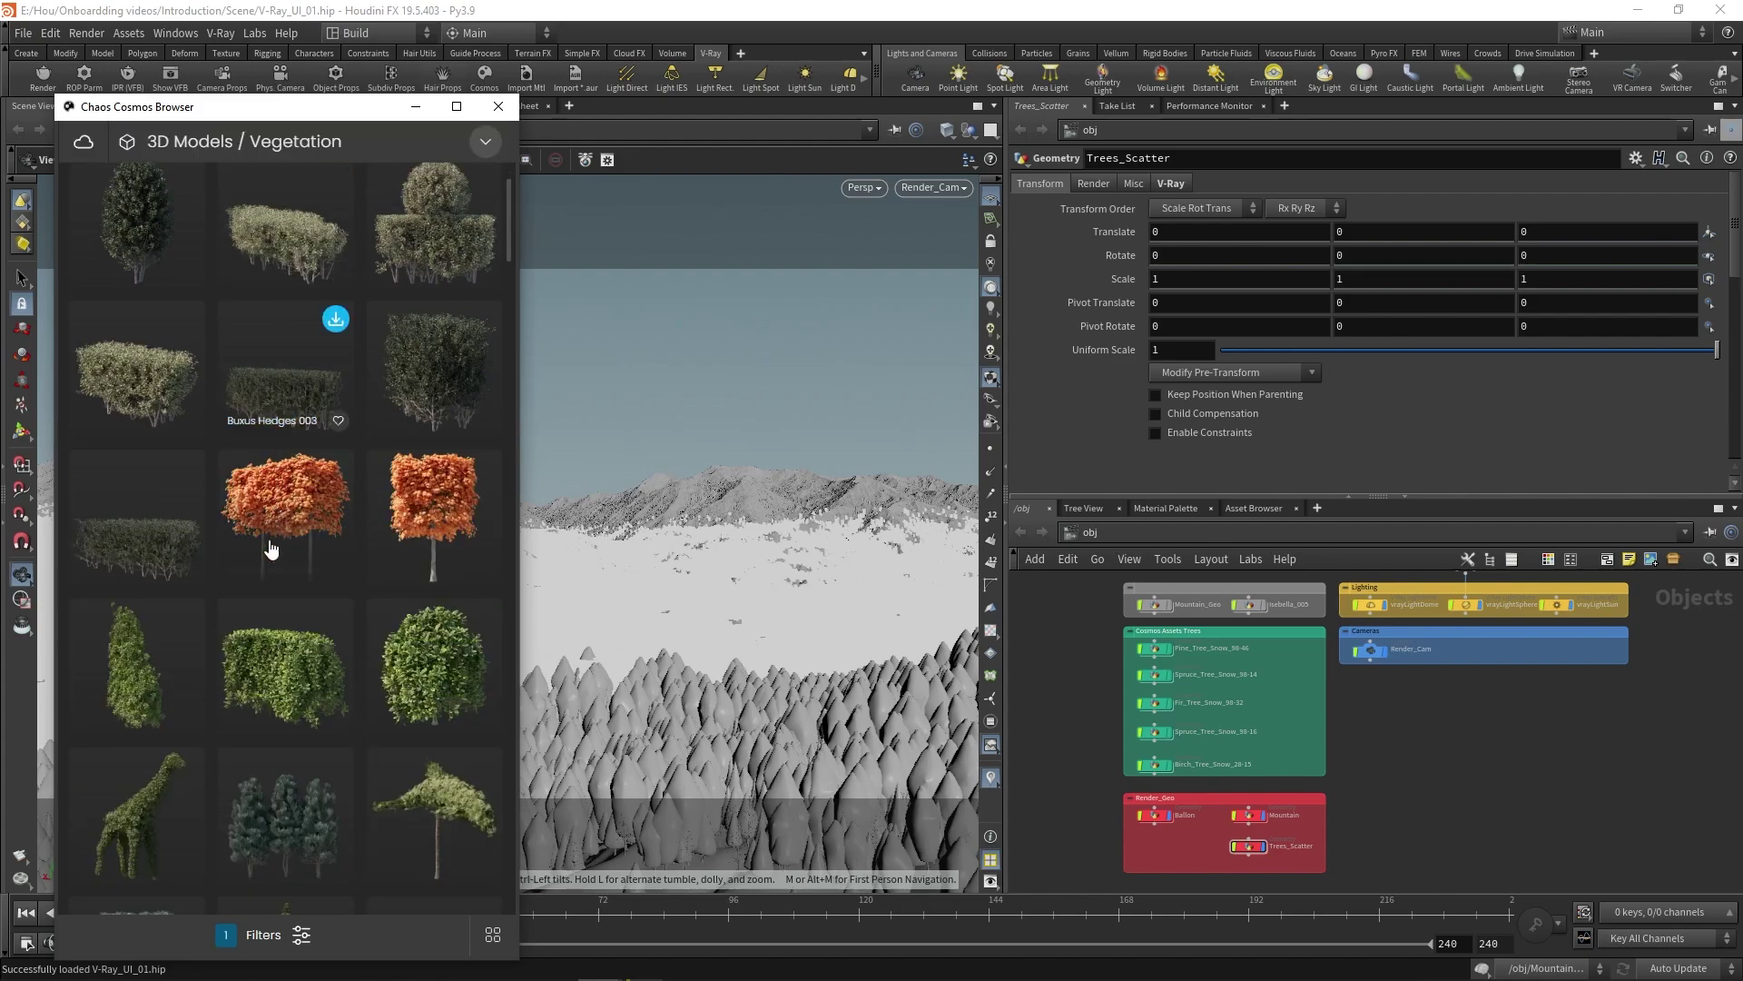
Add an orange colour filter, leaving 10 autumn trees
click(282, 936)
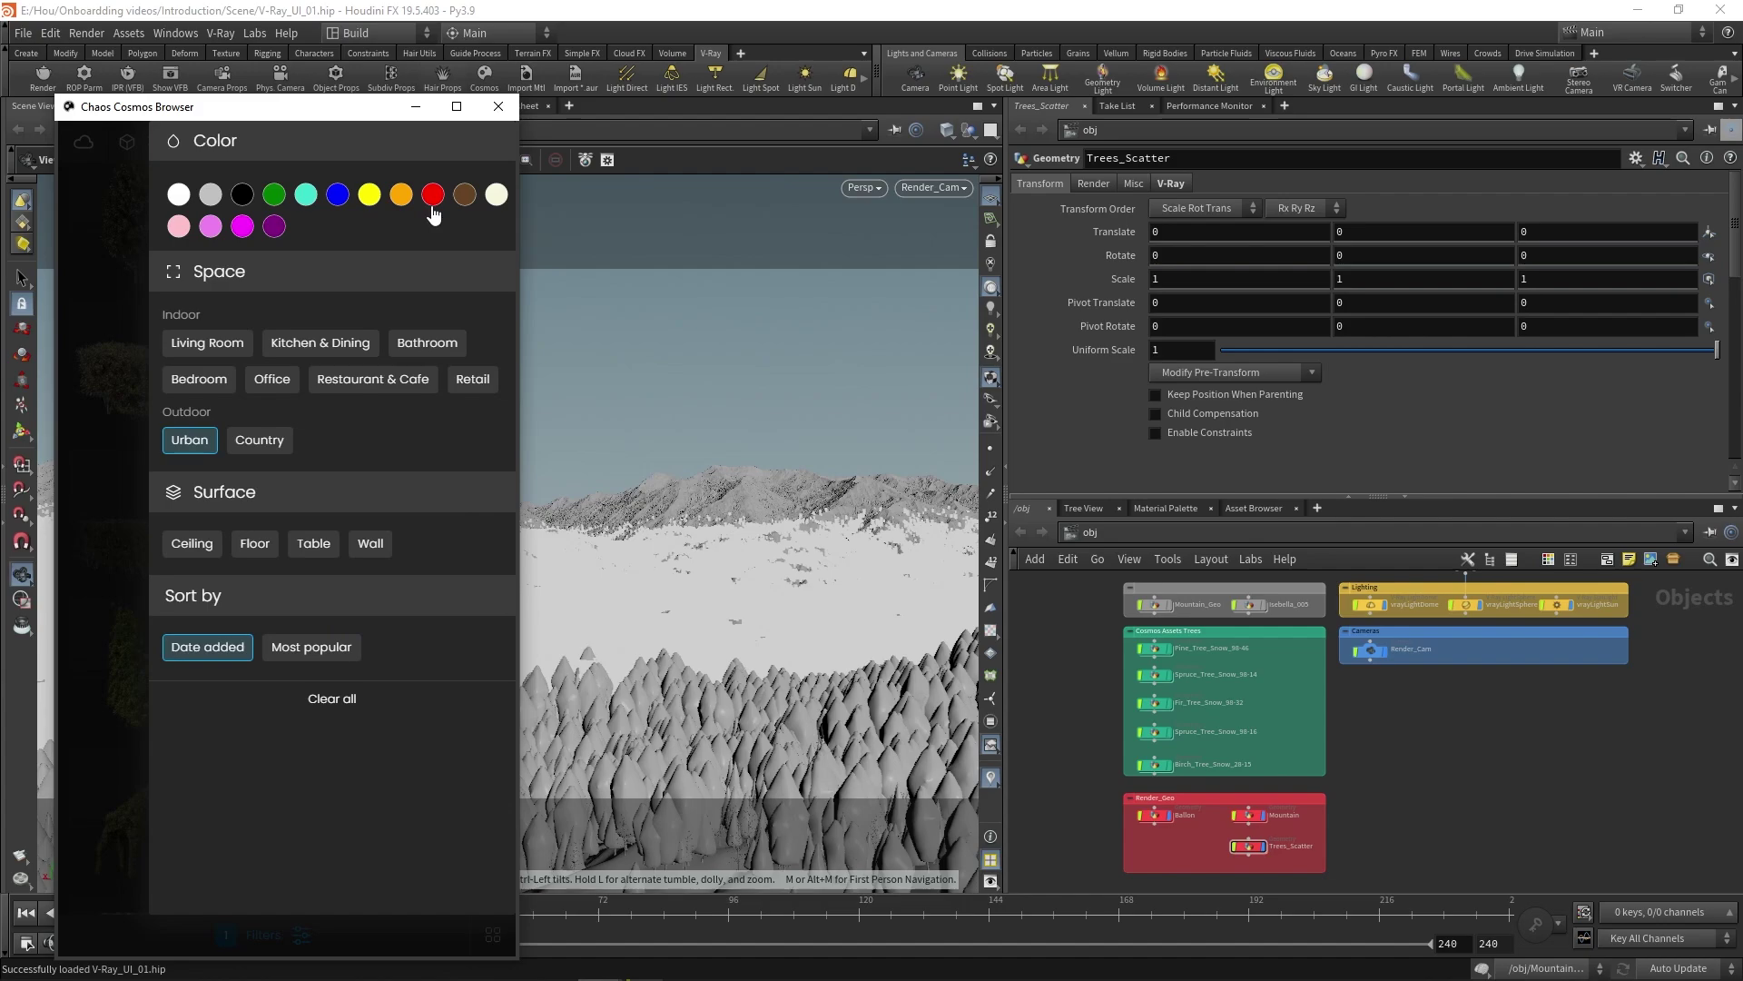
click(401, 194)
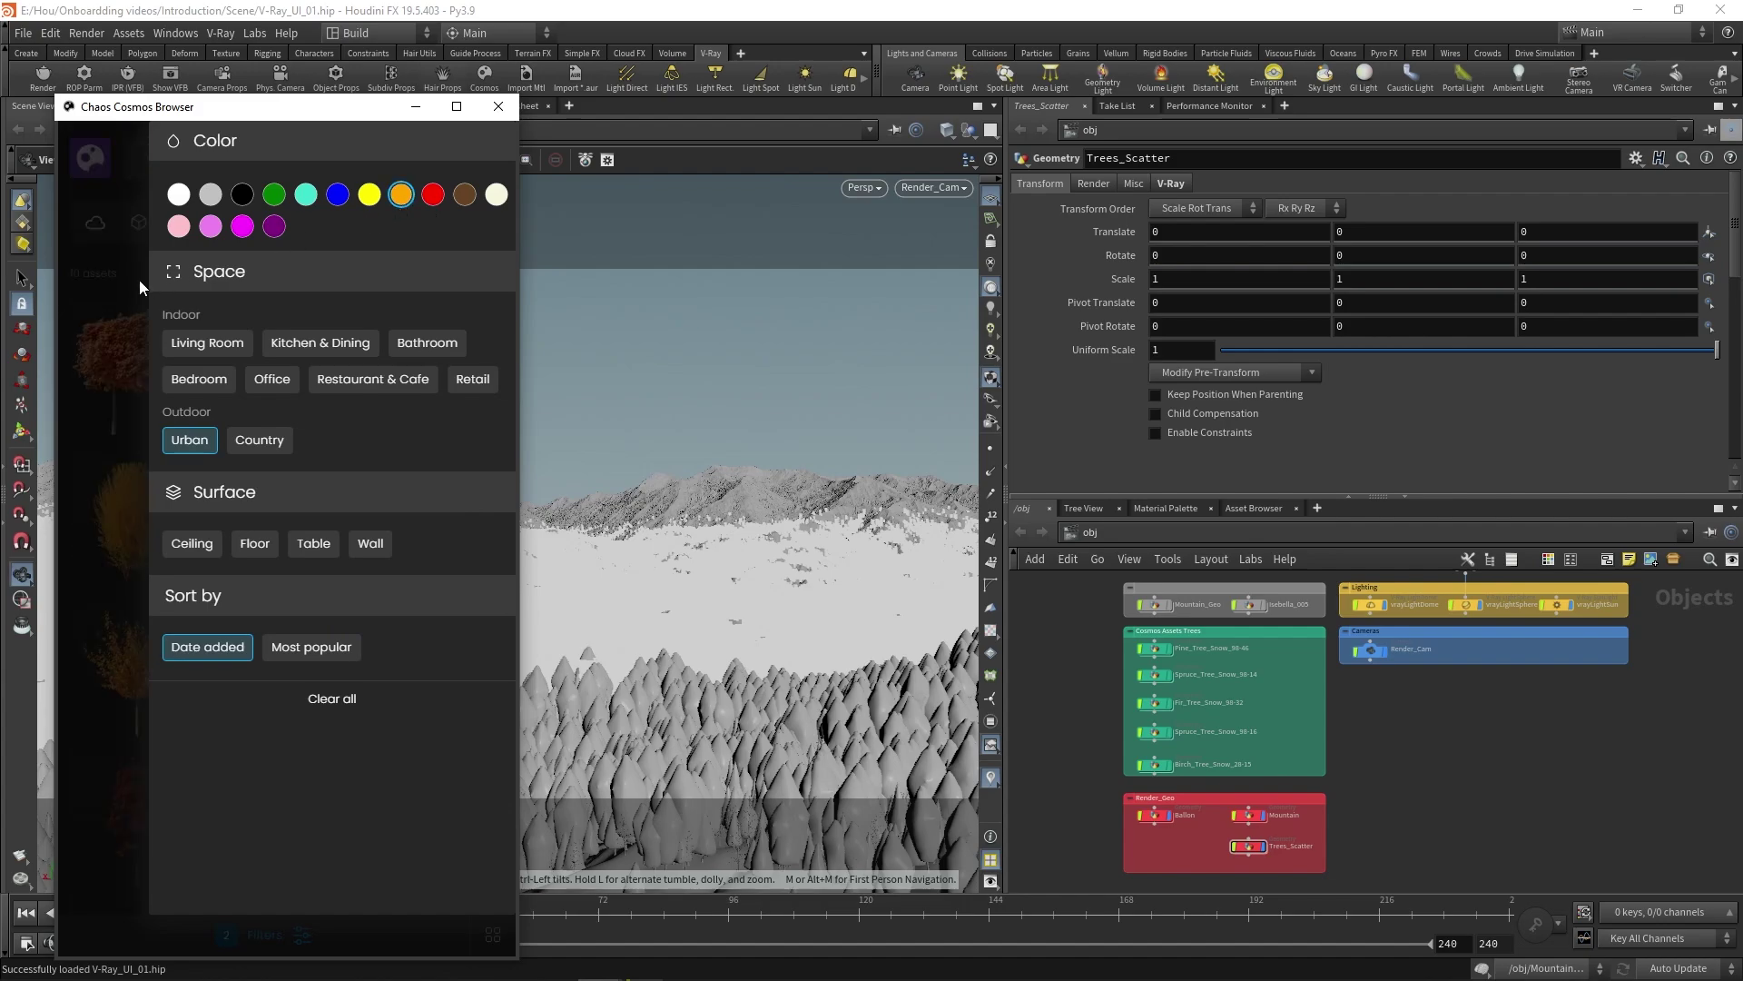
click(140, 284)
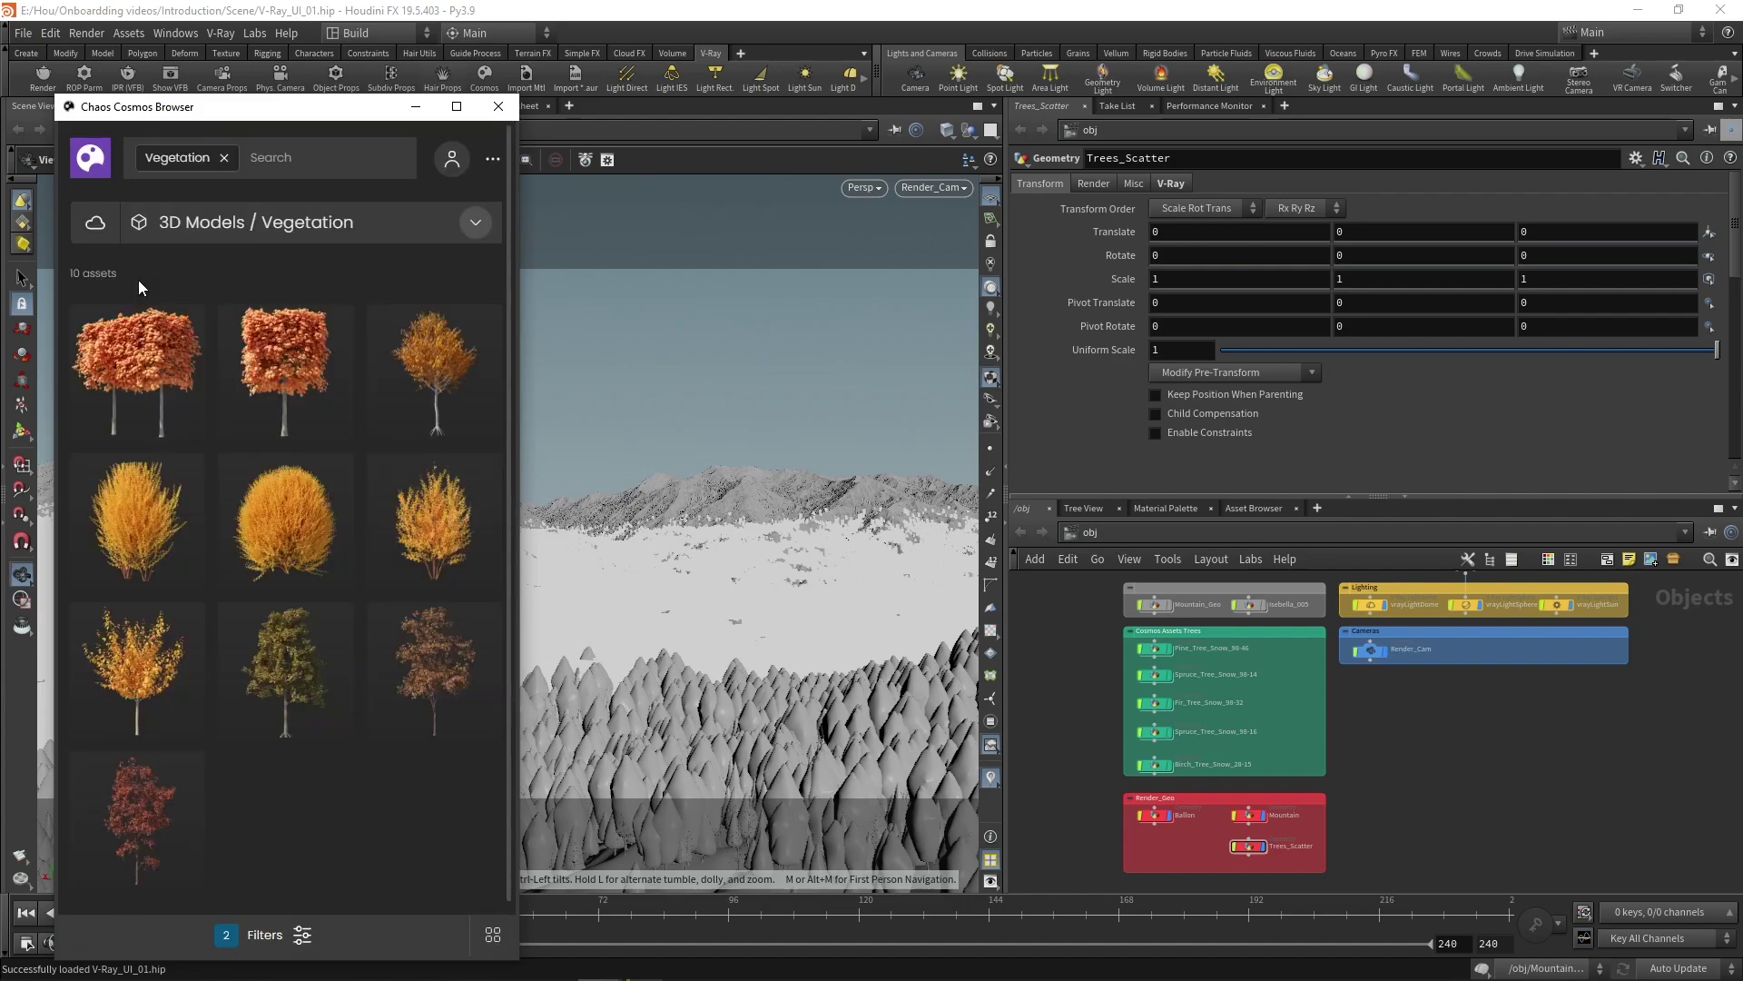
mouse_move(184, 325)
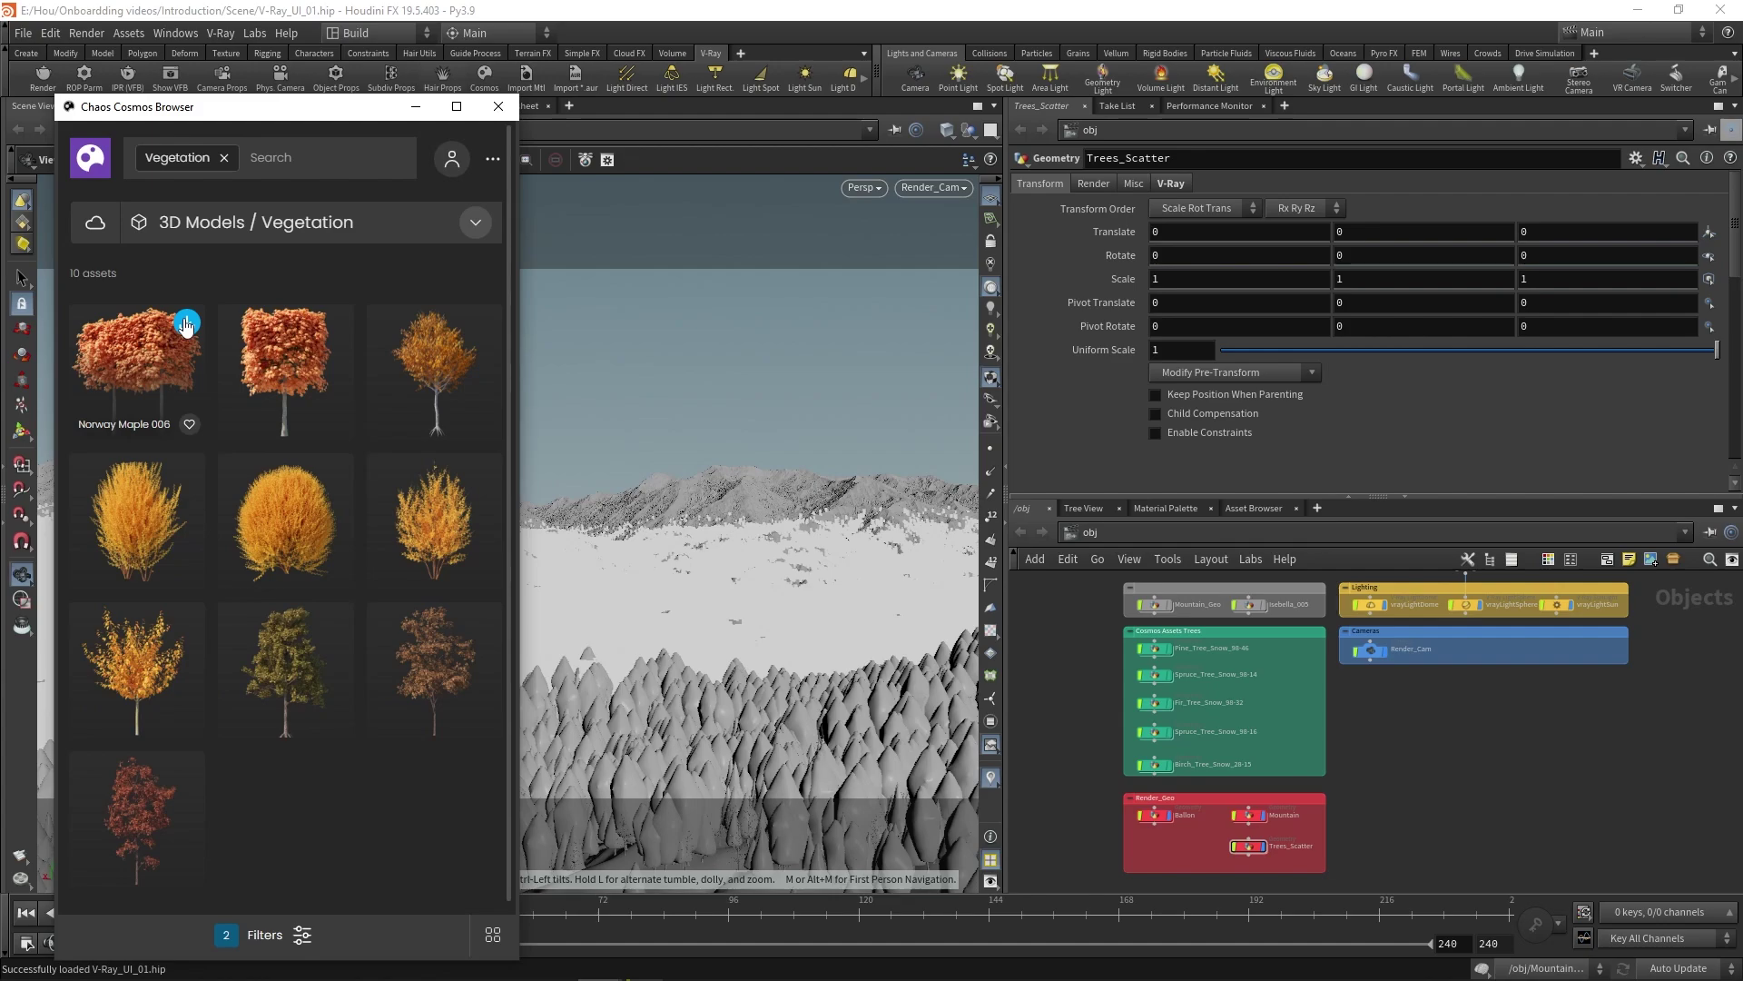
Show the downloaded Cosmos assets in the 3D Models > Vegetation category
click(100, 227)
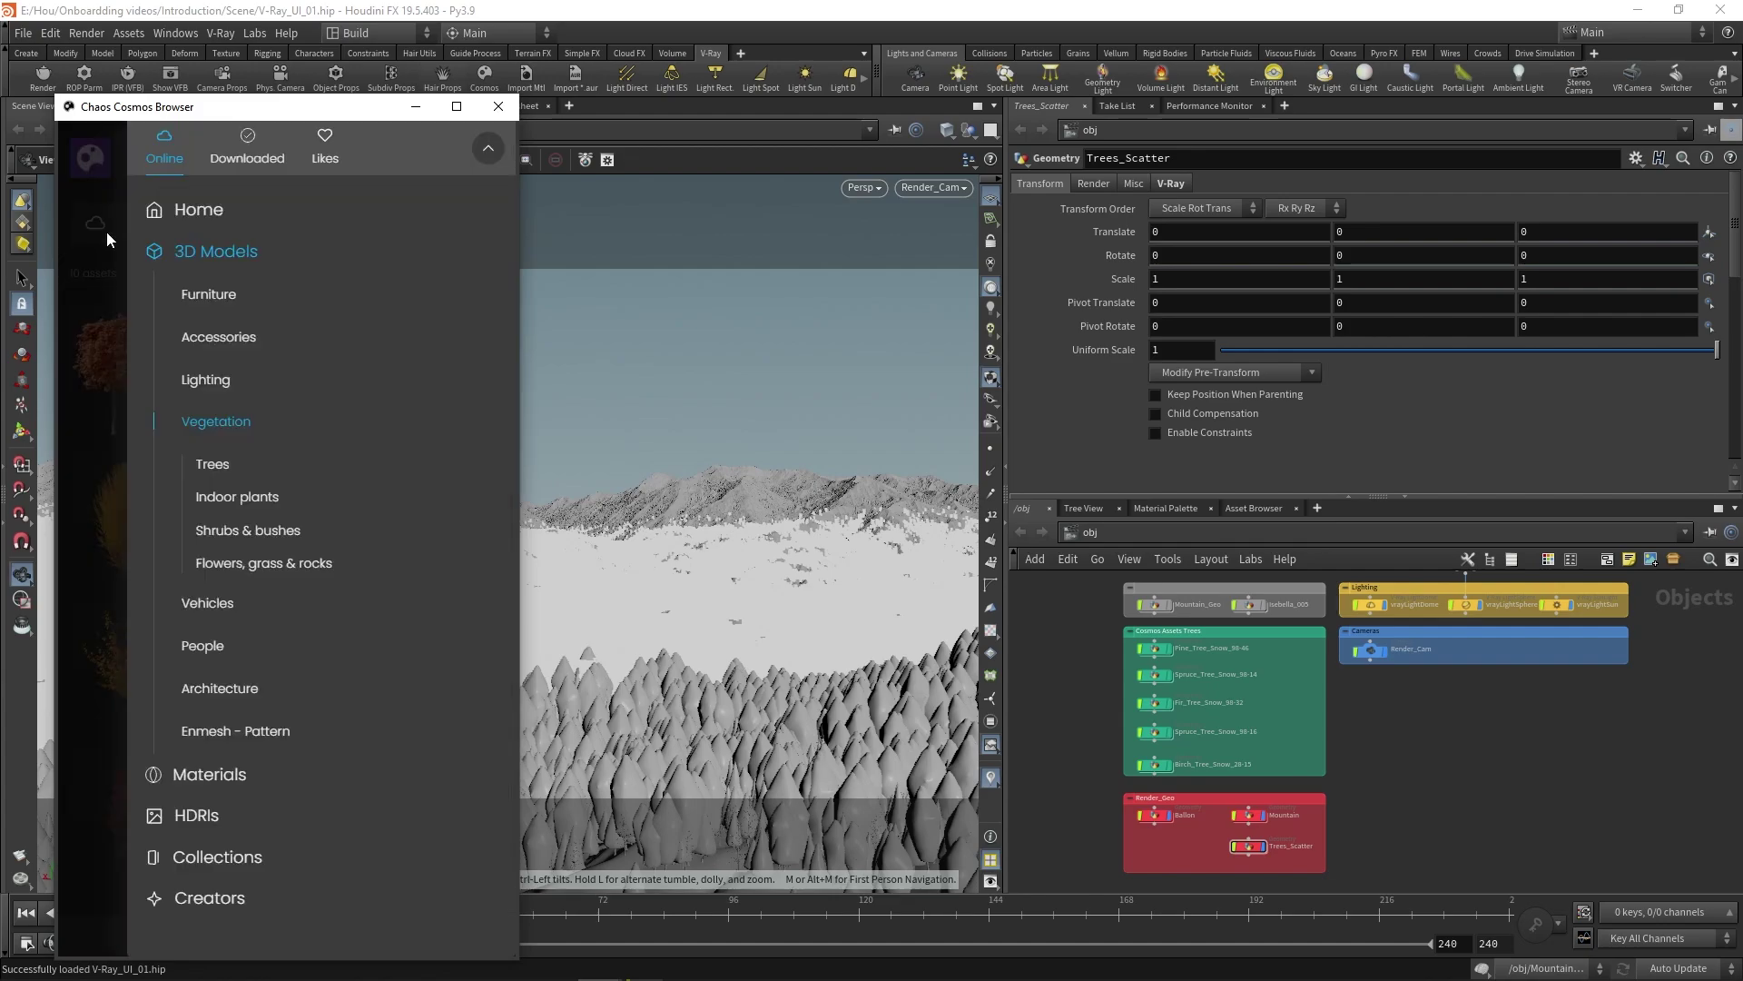
click(238, 165)
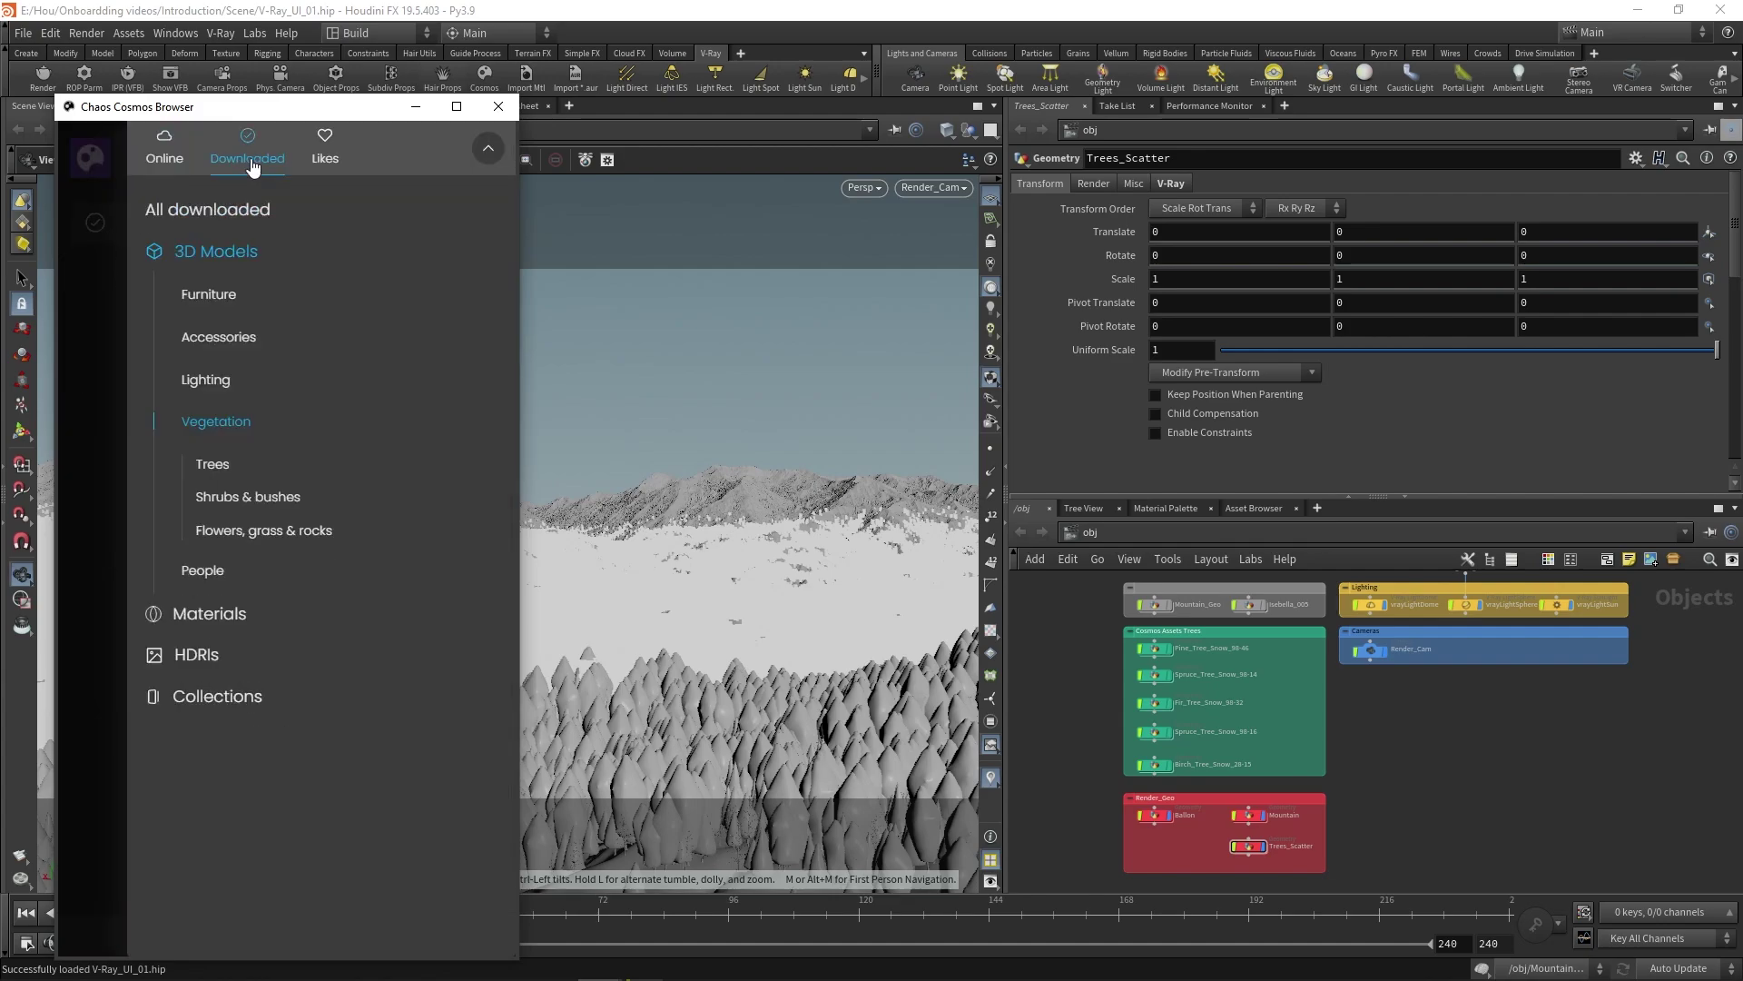
click(67, 238)
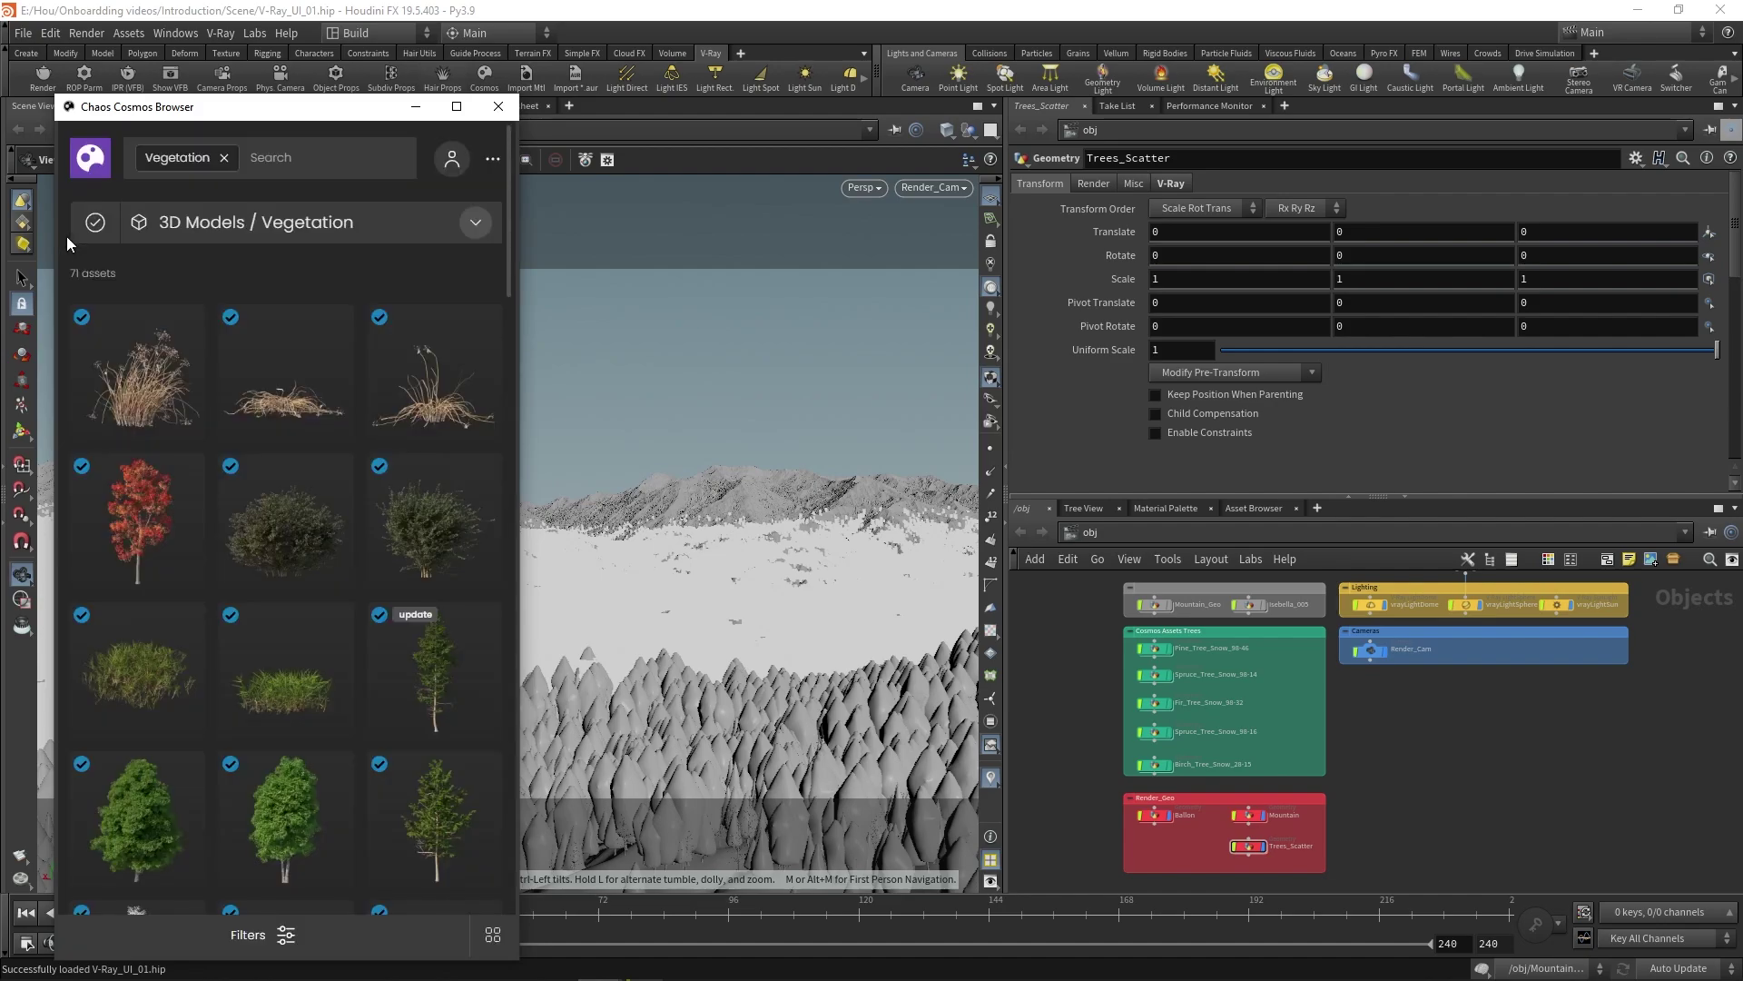
mouse_move(137, 345)
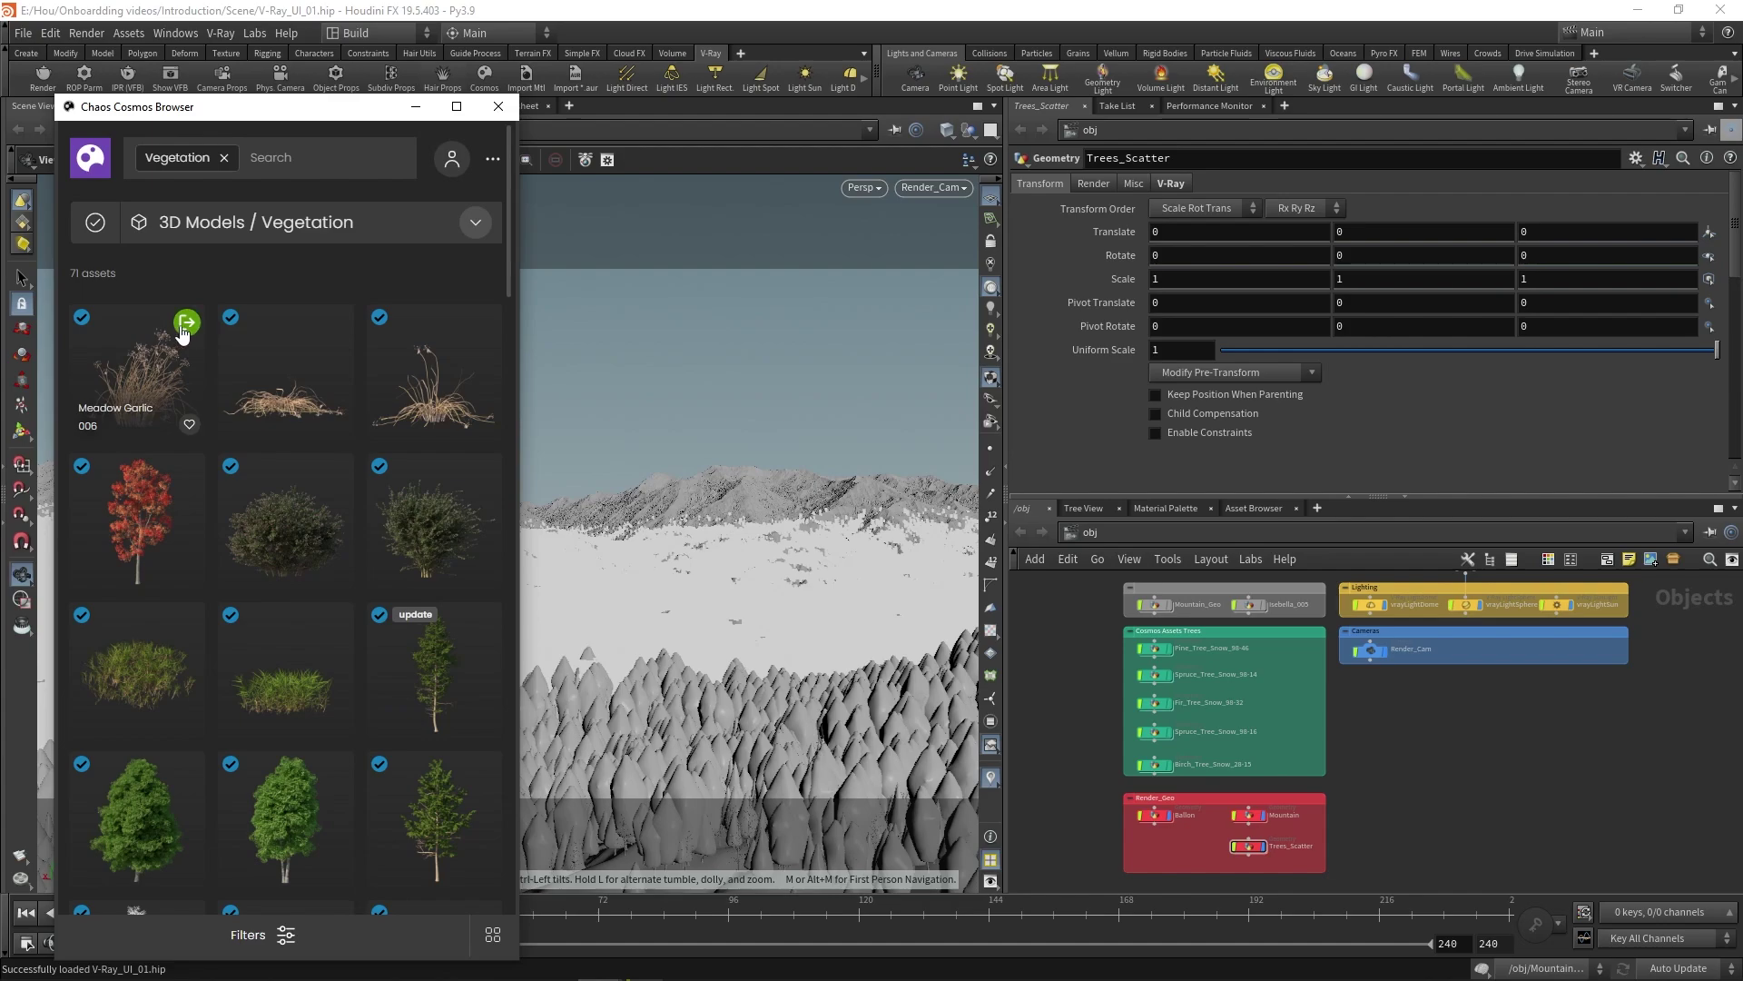
Select the Pine_Tree_Snow_98-46 node among the Cosmos tree nodes and close the Cosmos browser
drag(1076, 641, 1224, 783)
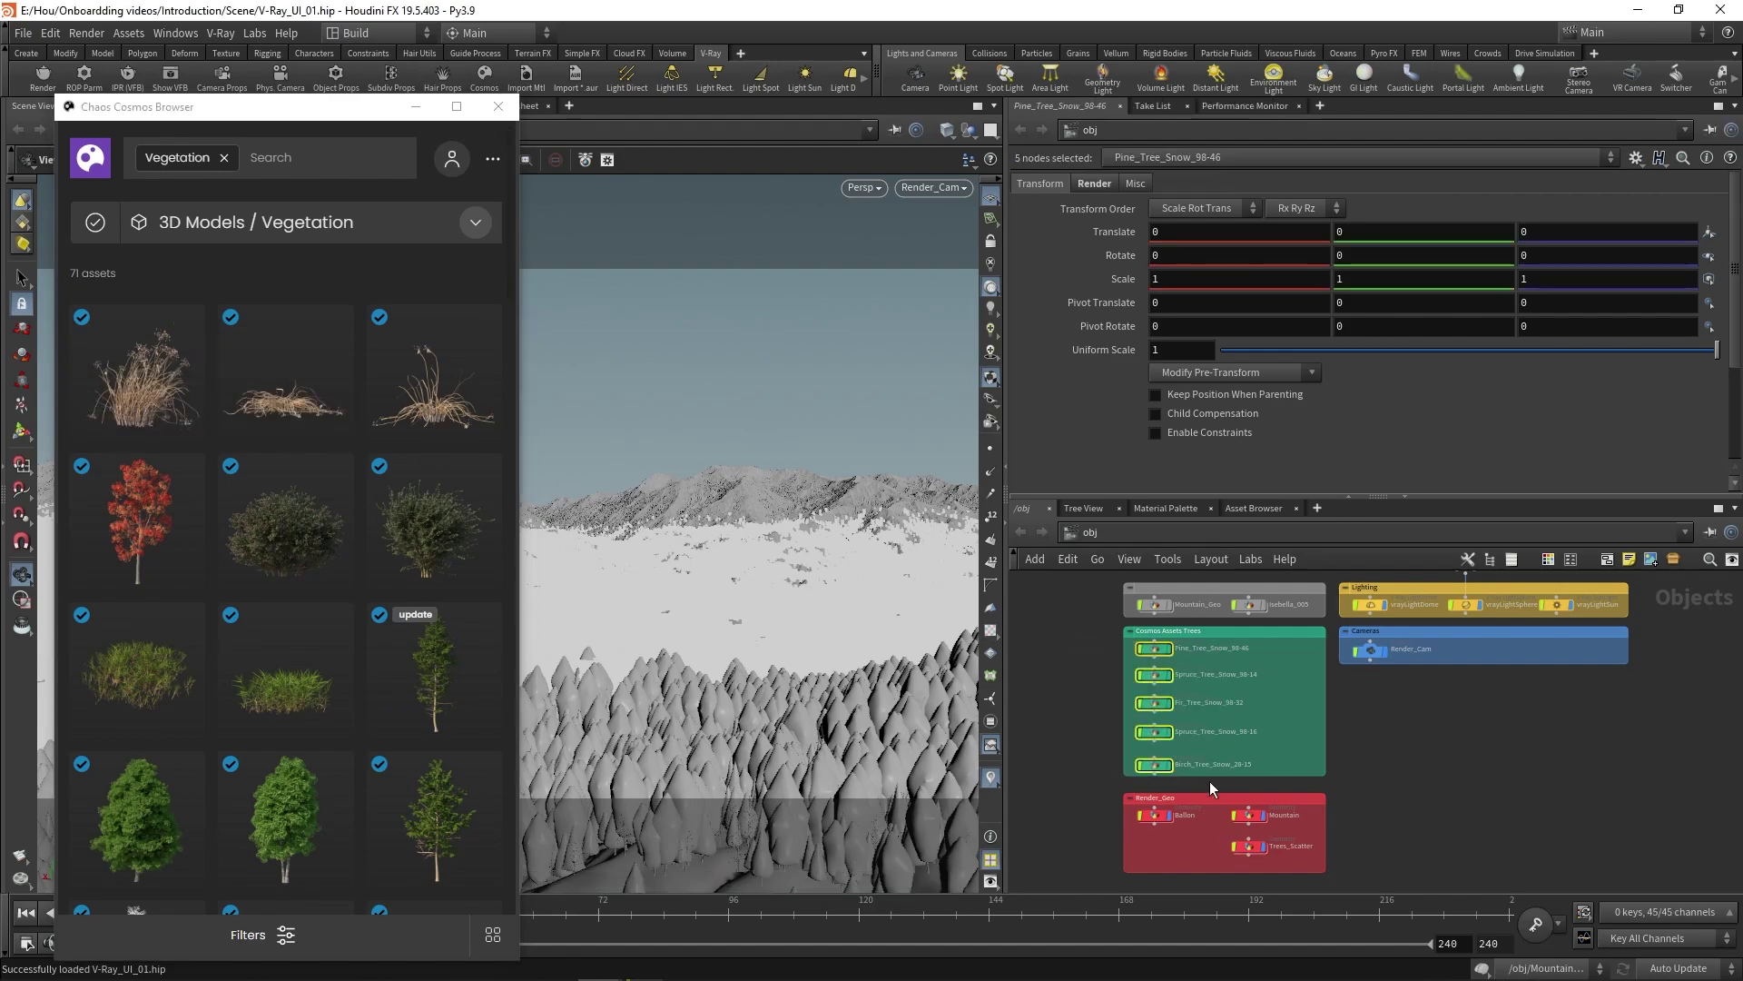
click(1097, 771)
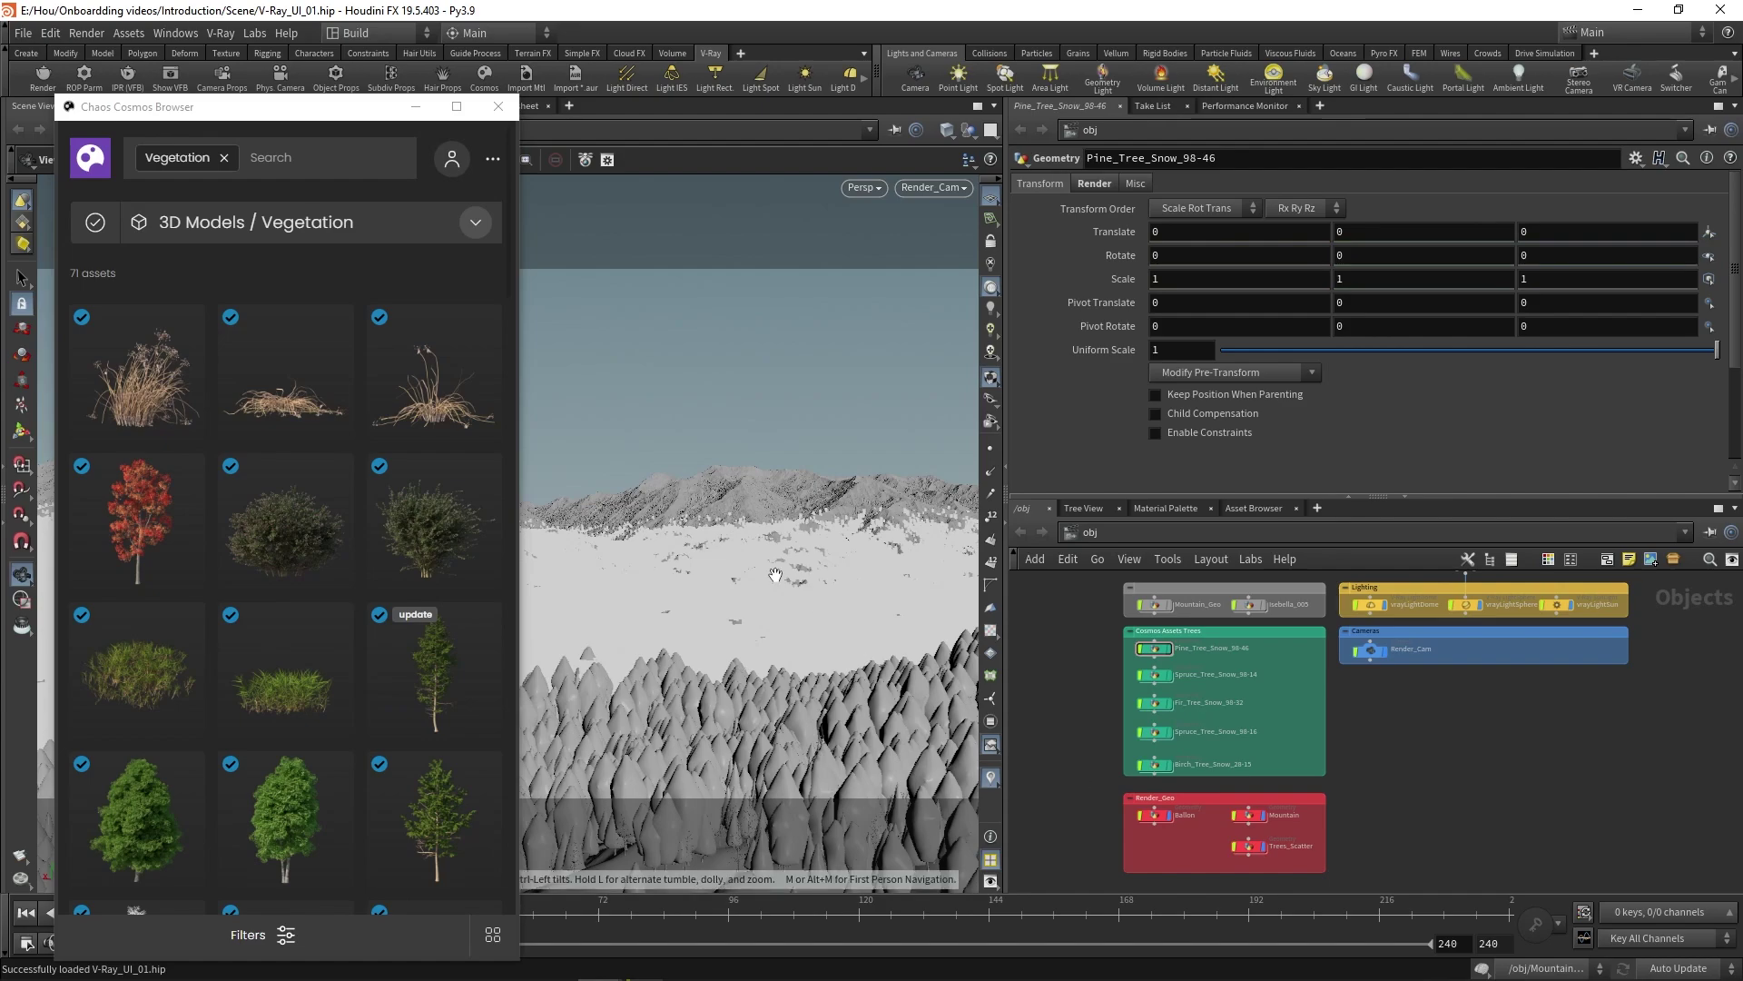
click(497, 107)
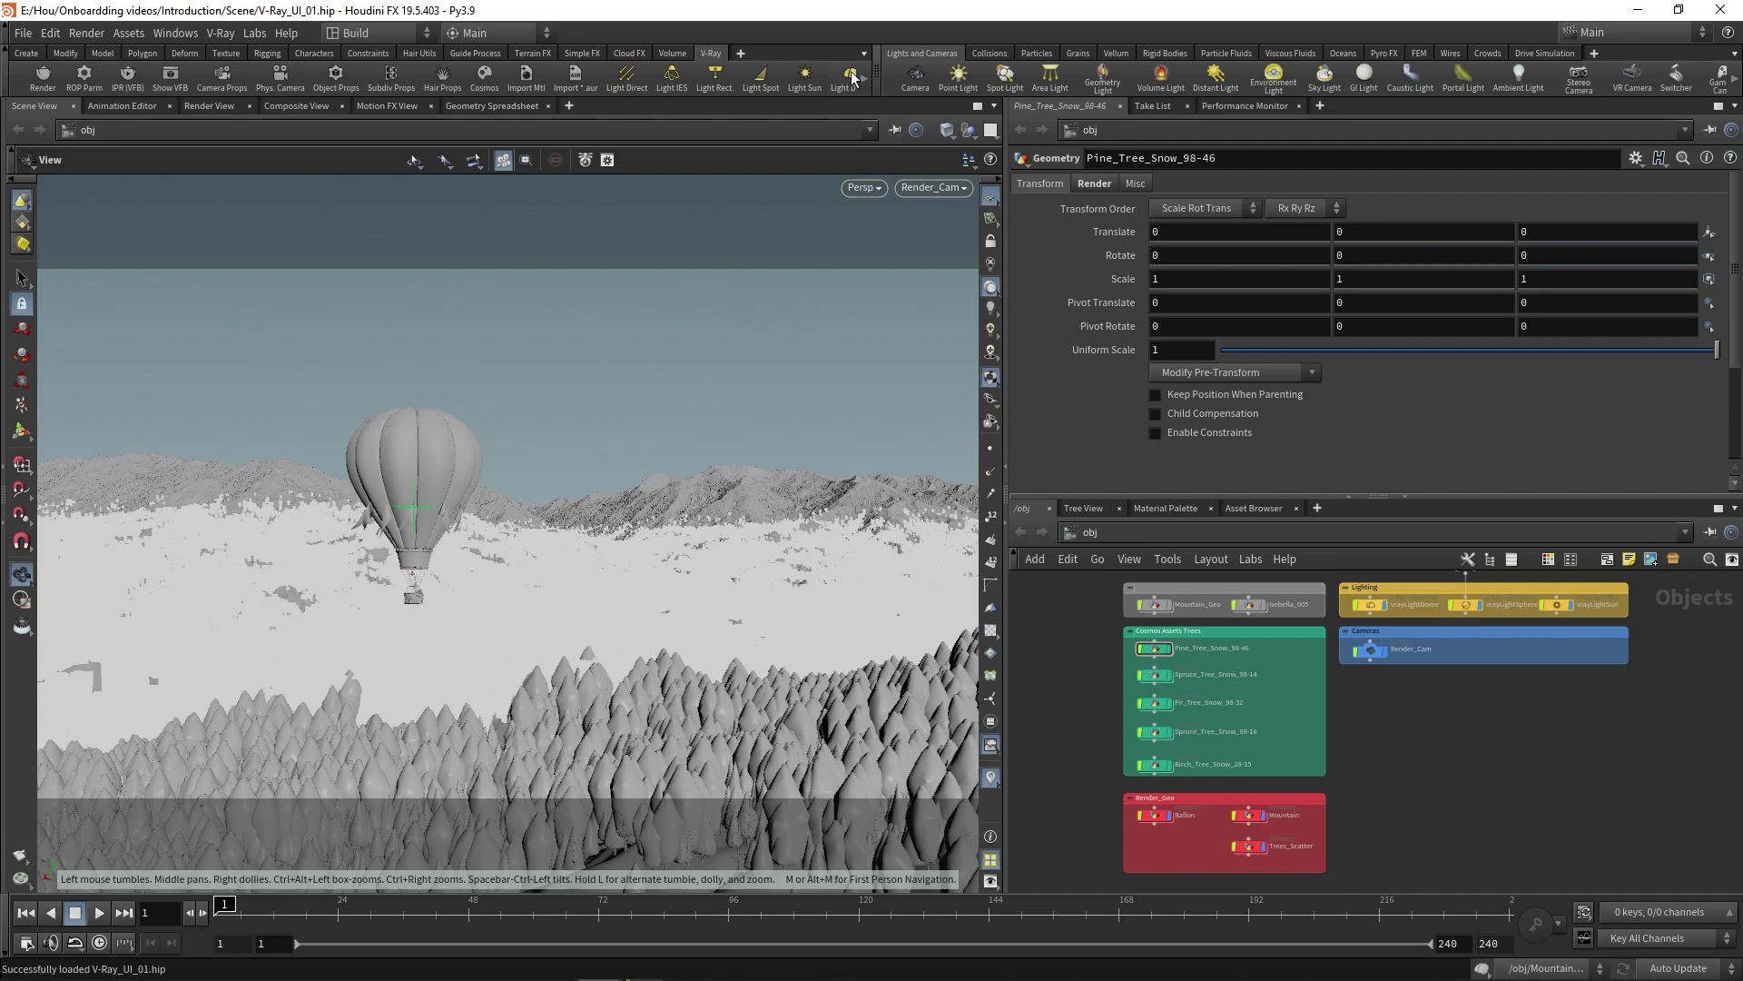
drag(878, 71, 928, 77)
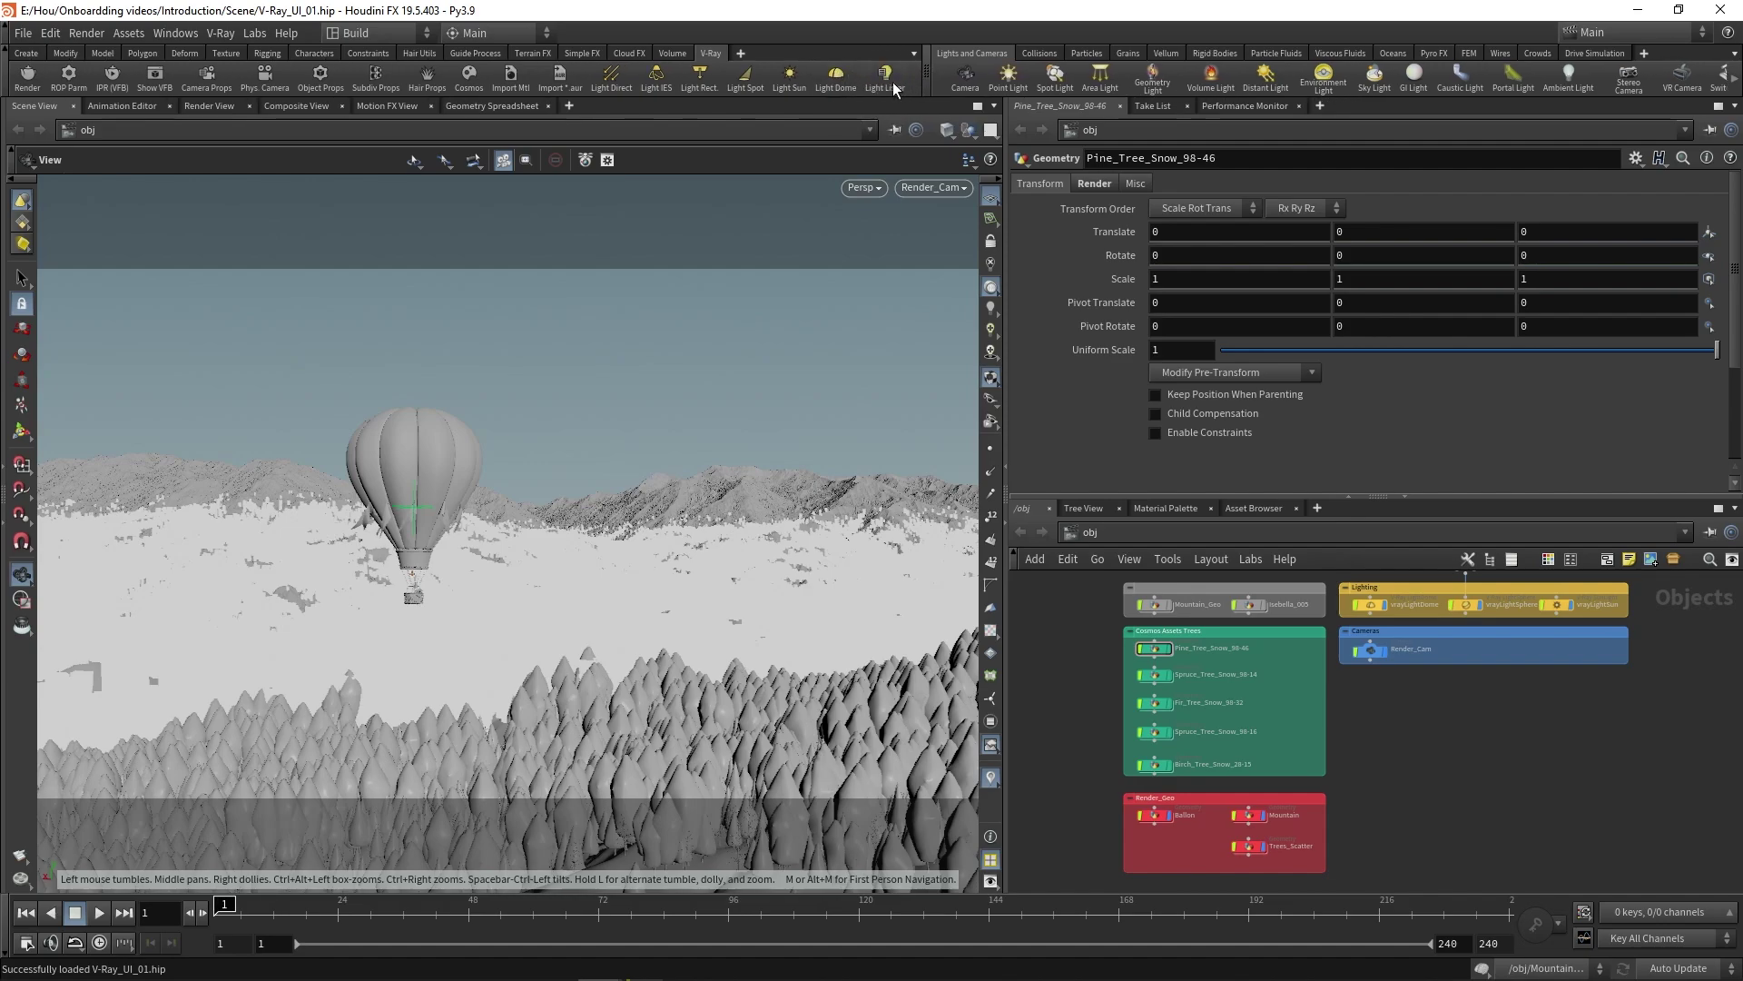
click(885, 80)
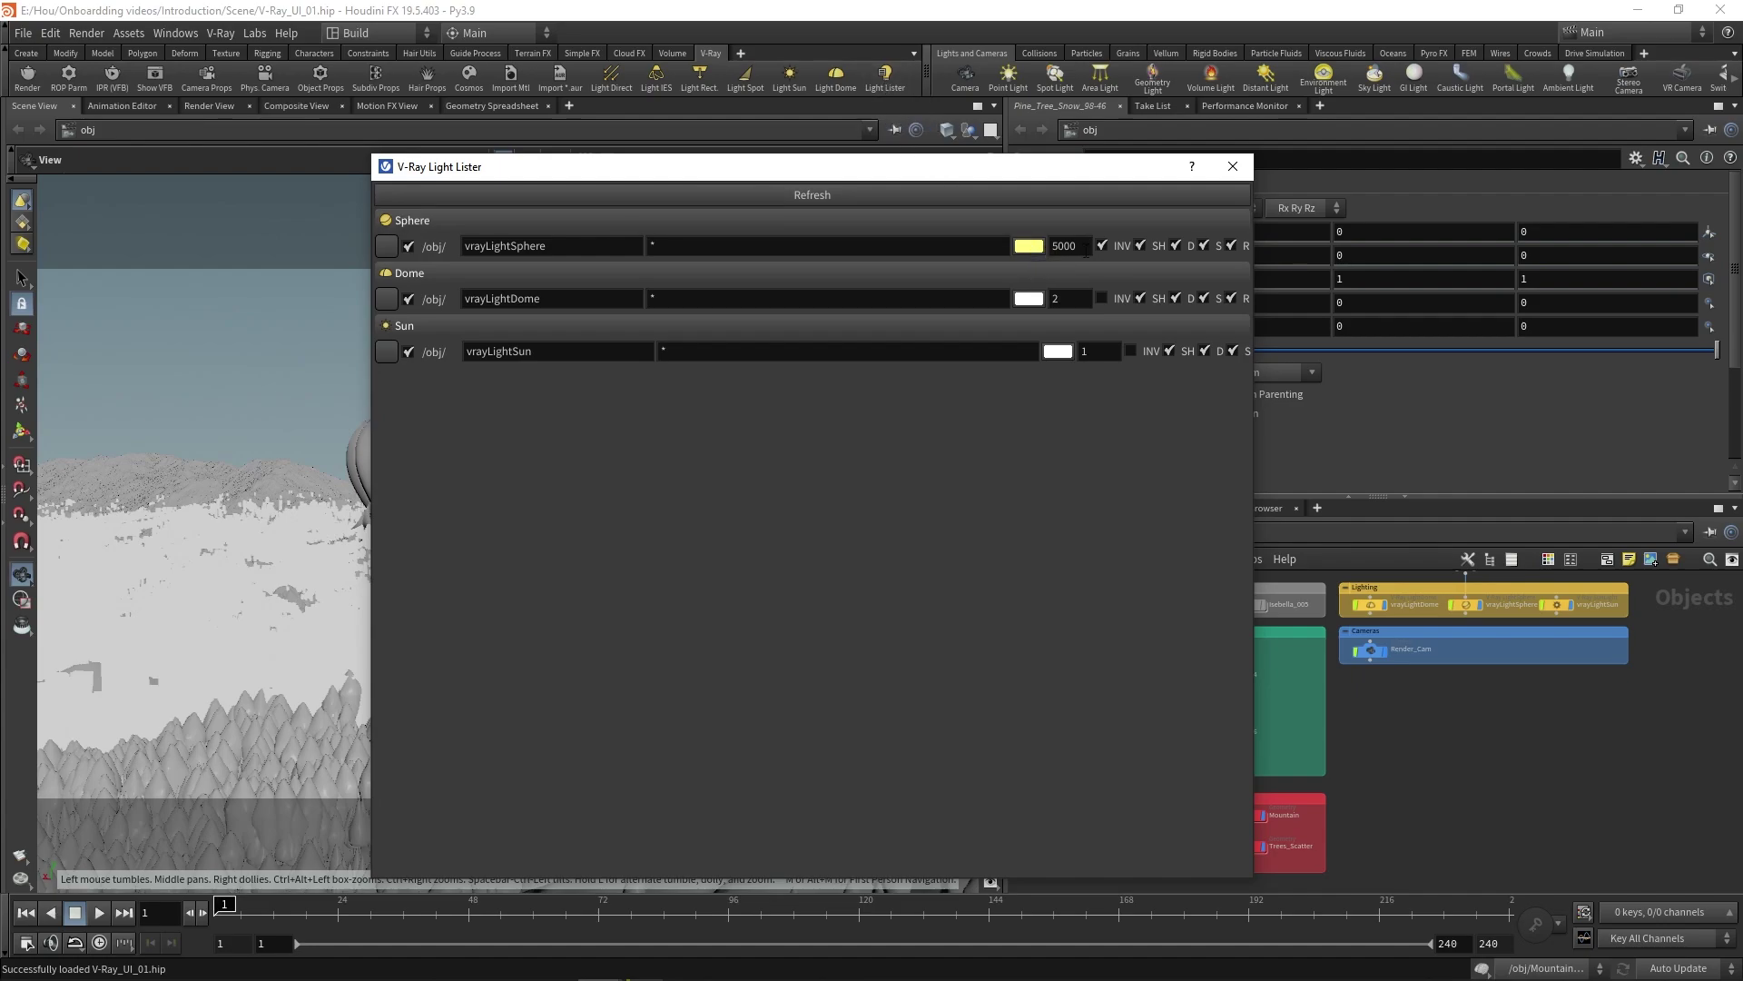
click(1086, 247)
click(1232, 166)
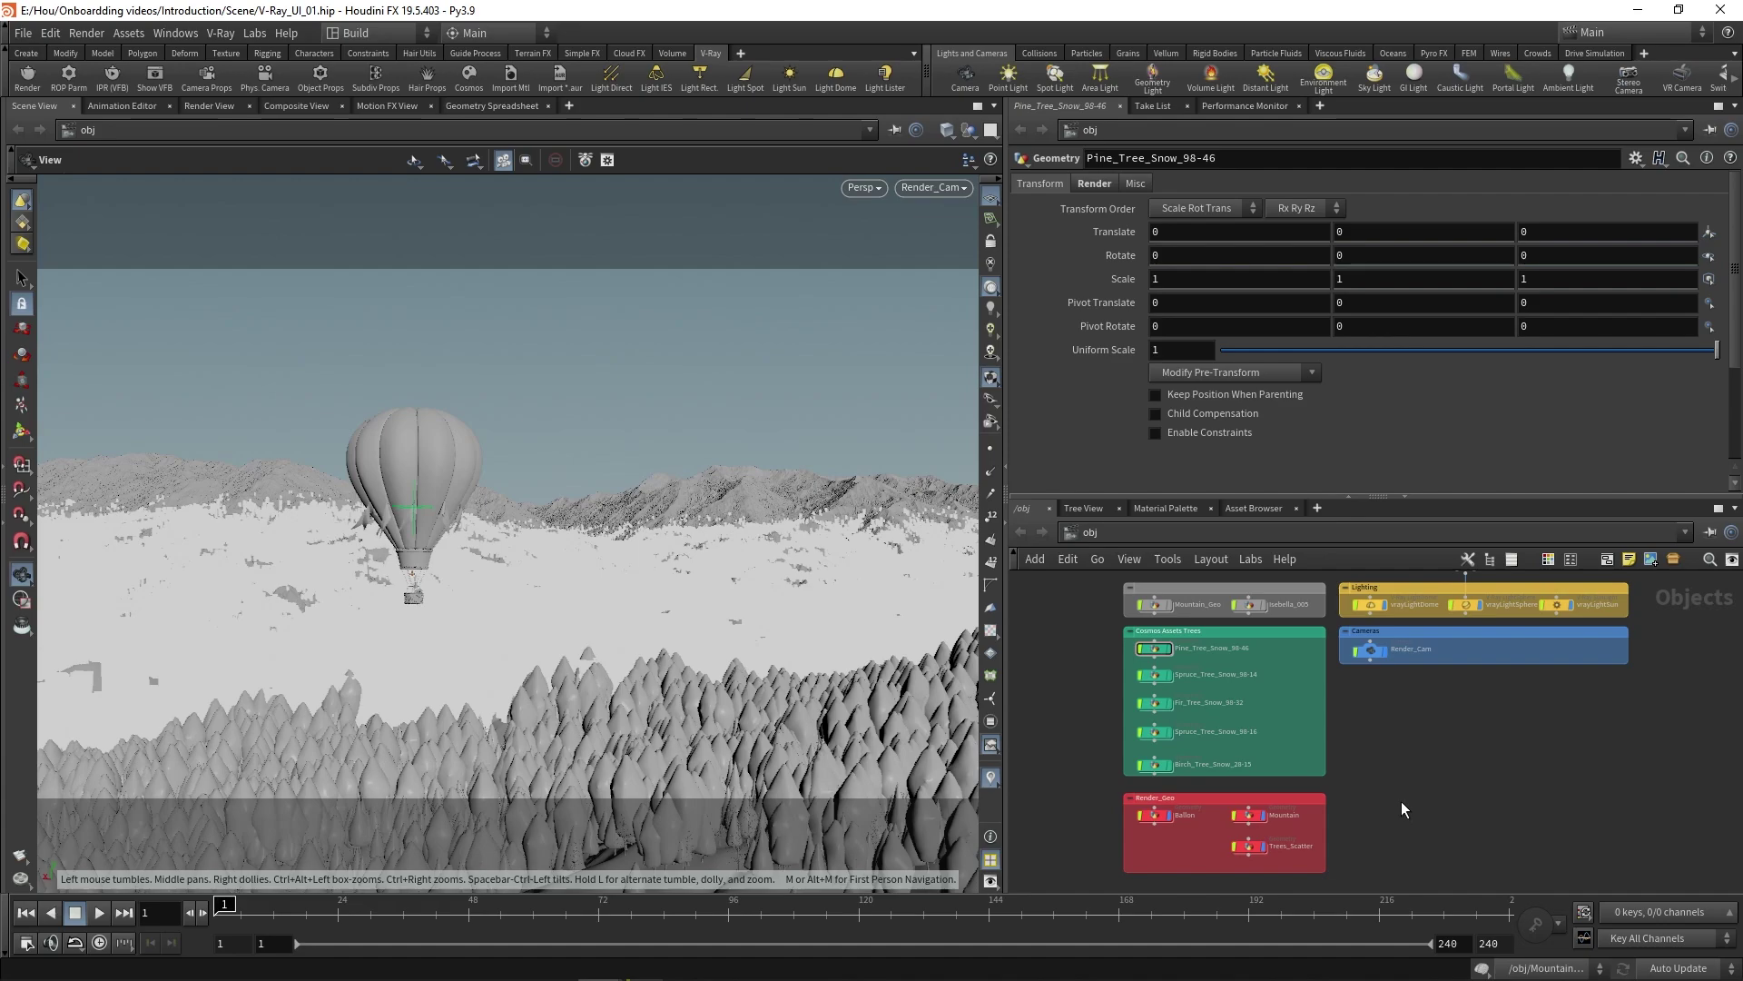
Switch the network editor from the object network to the /mat network
key(Tab)
mouse_move(1416, 883)
click(1332, 535)
click(1366, 606)
Browse the V-Ray > Material node types in the Tab menu without adding any node
key(Tab)
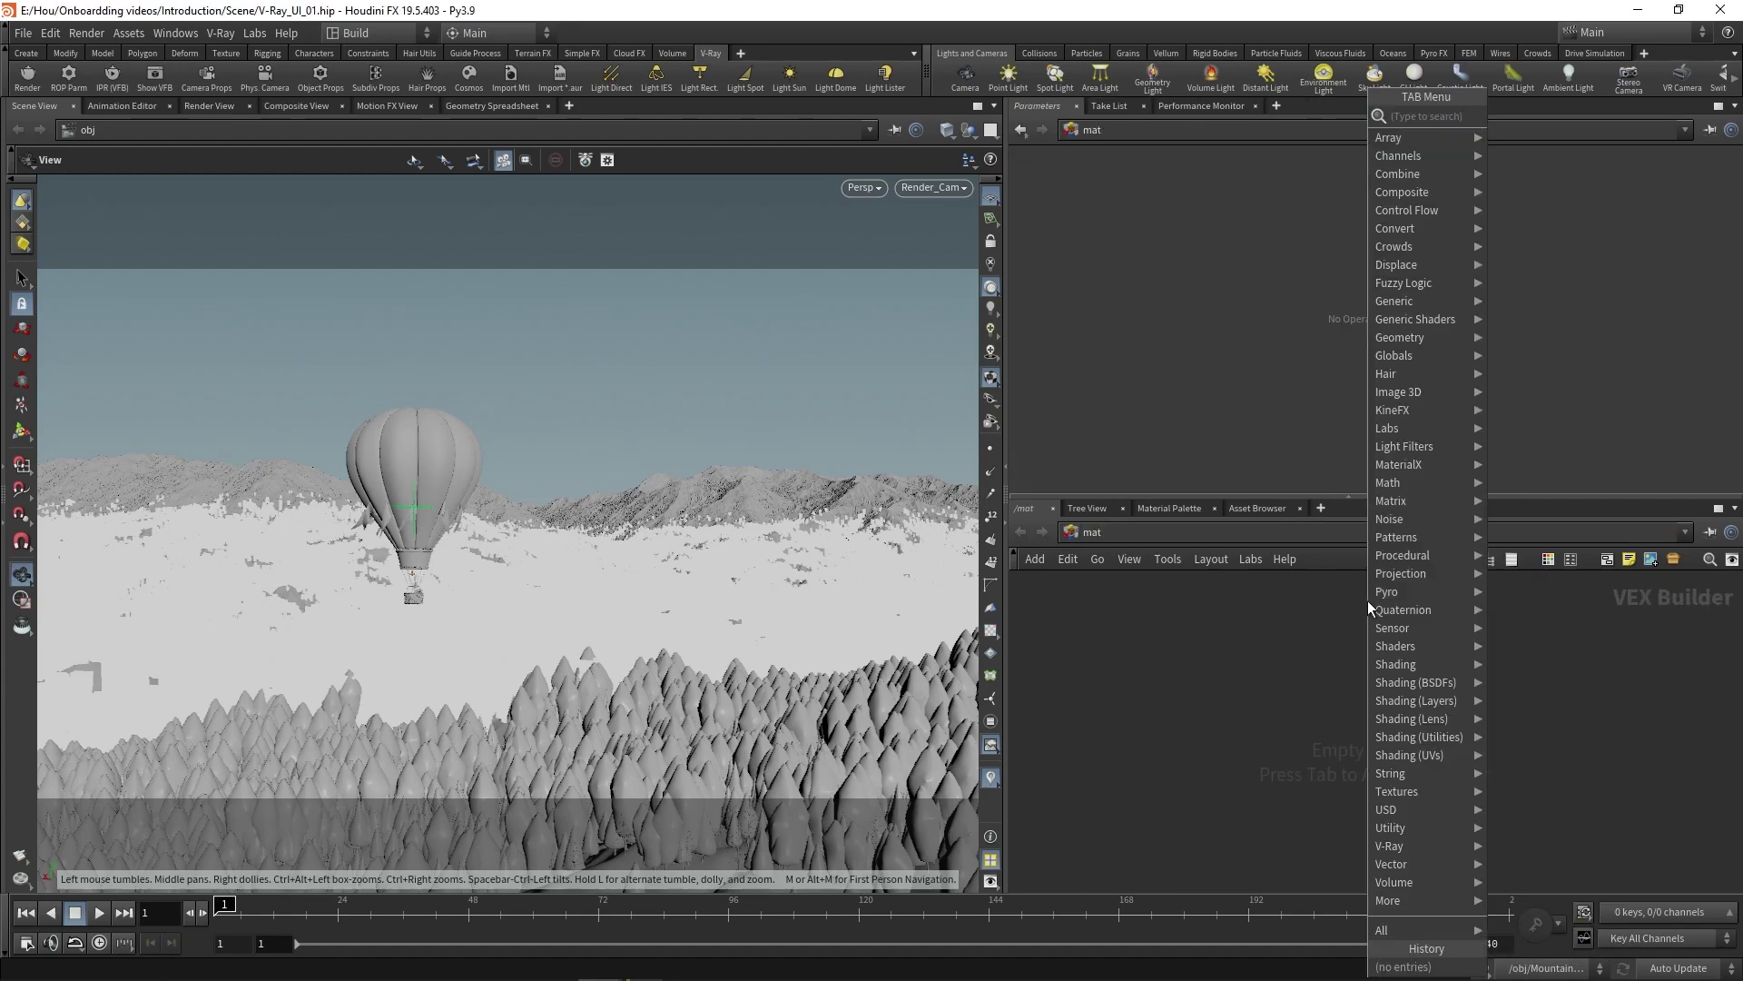
mouse_move(1405, 846)
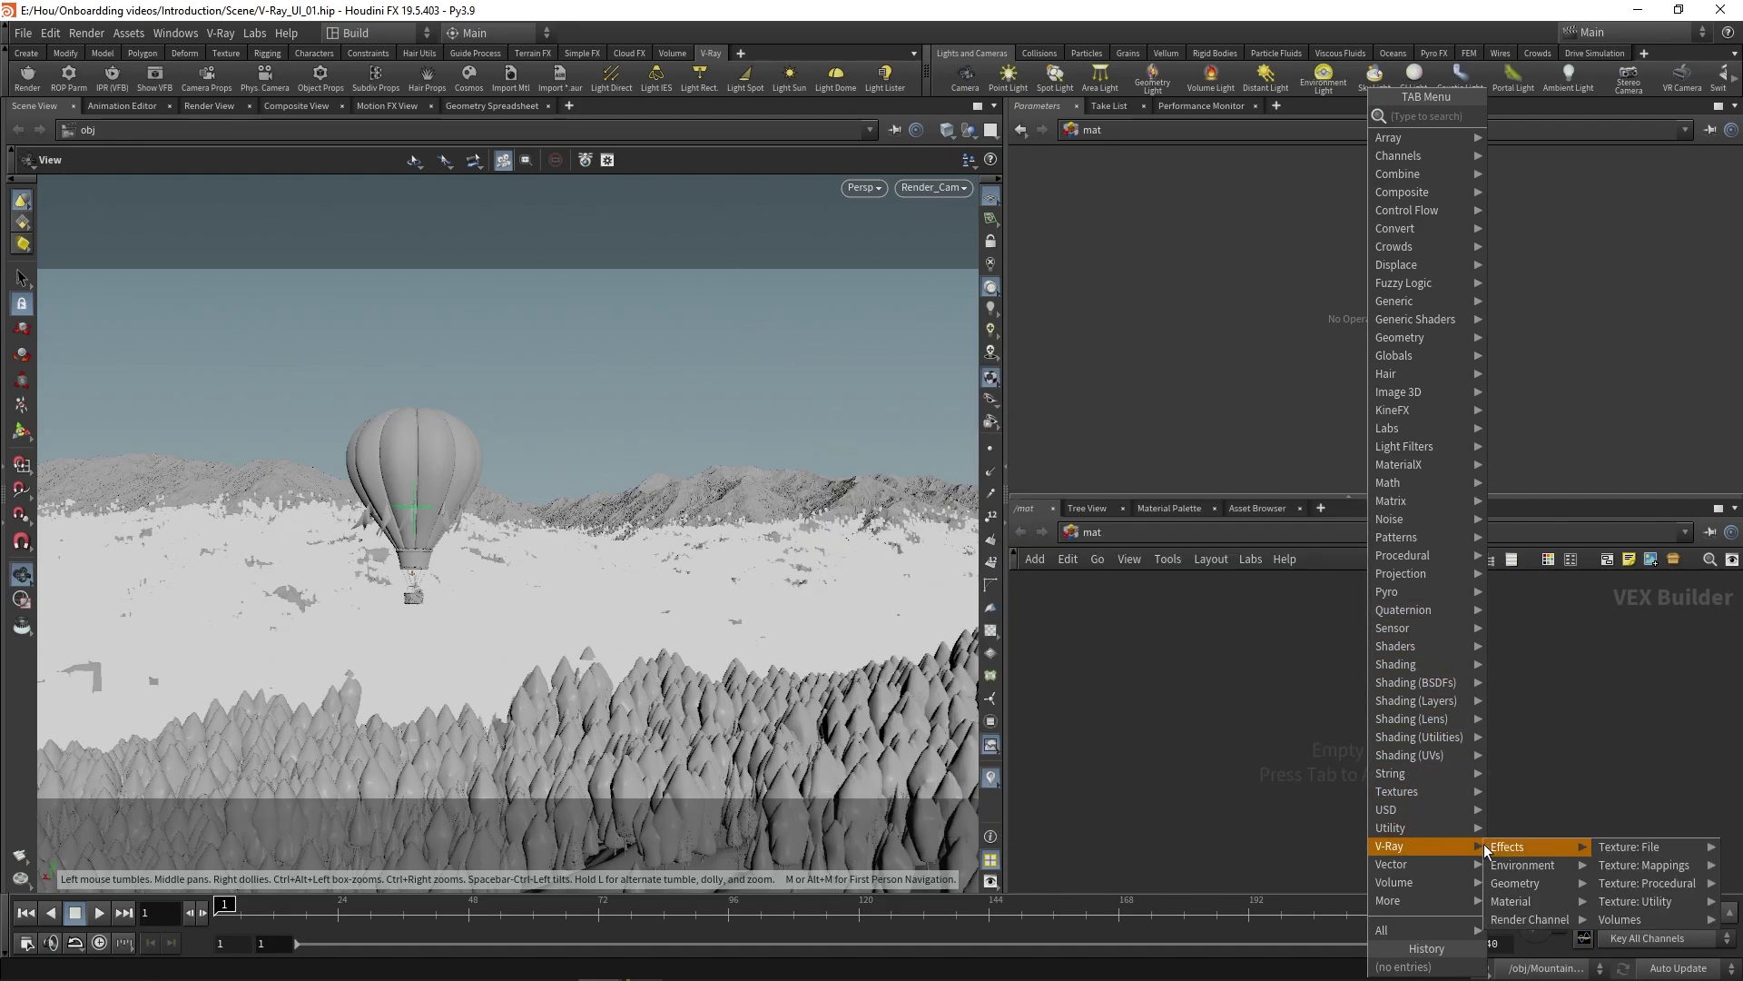
mouse_move(1500, 882)
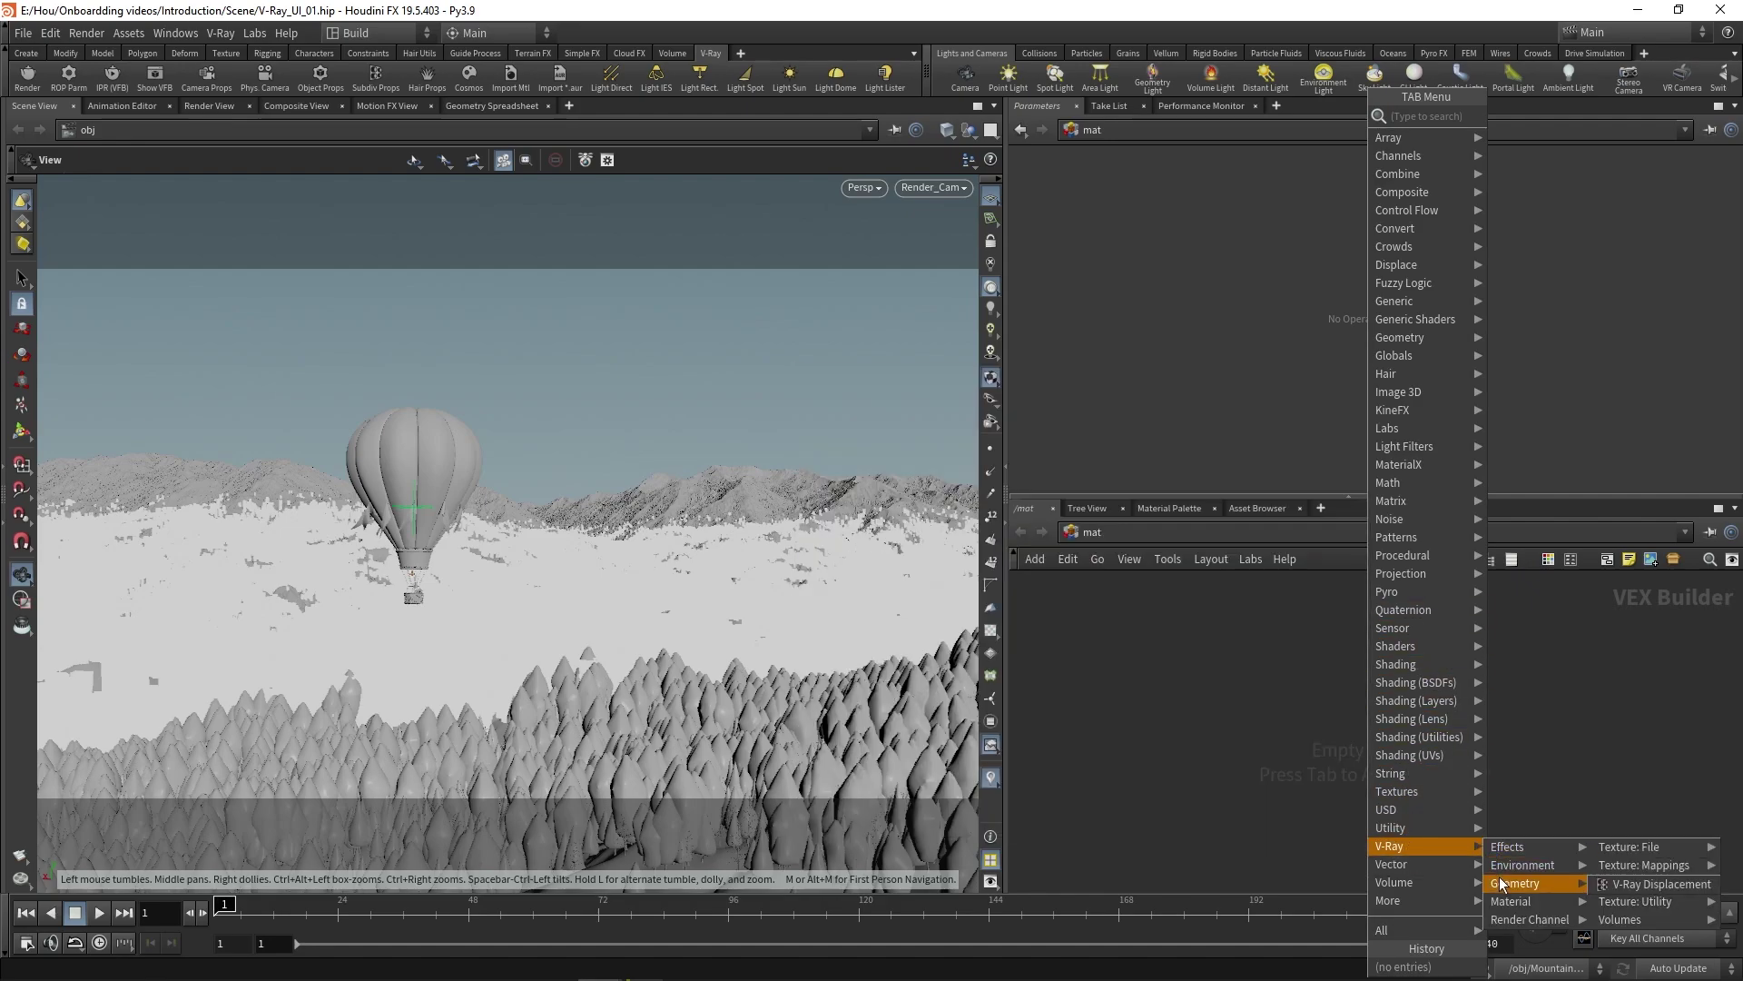
mouse_move(1506, 902)
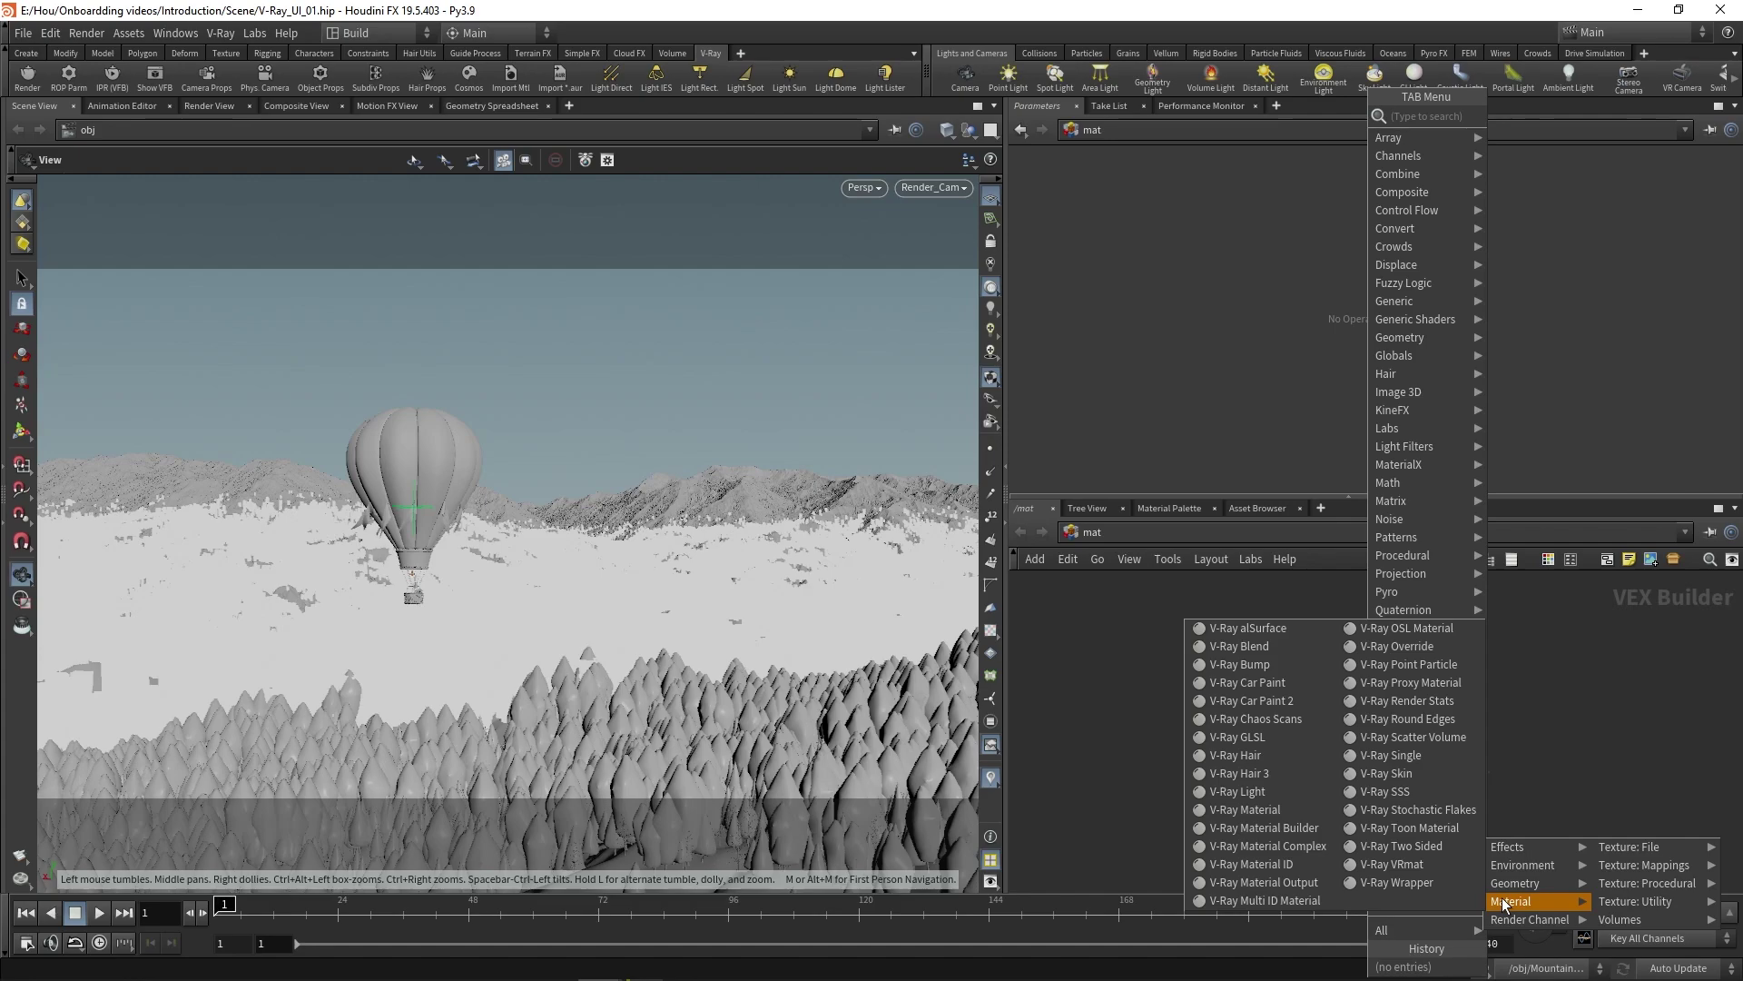
click(1538, 773)
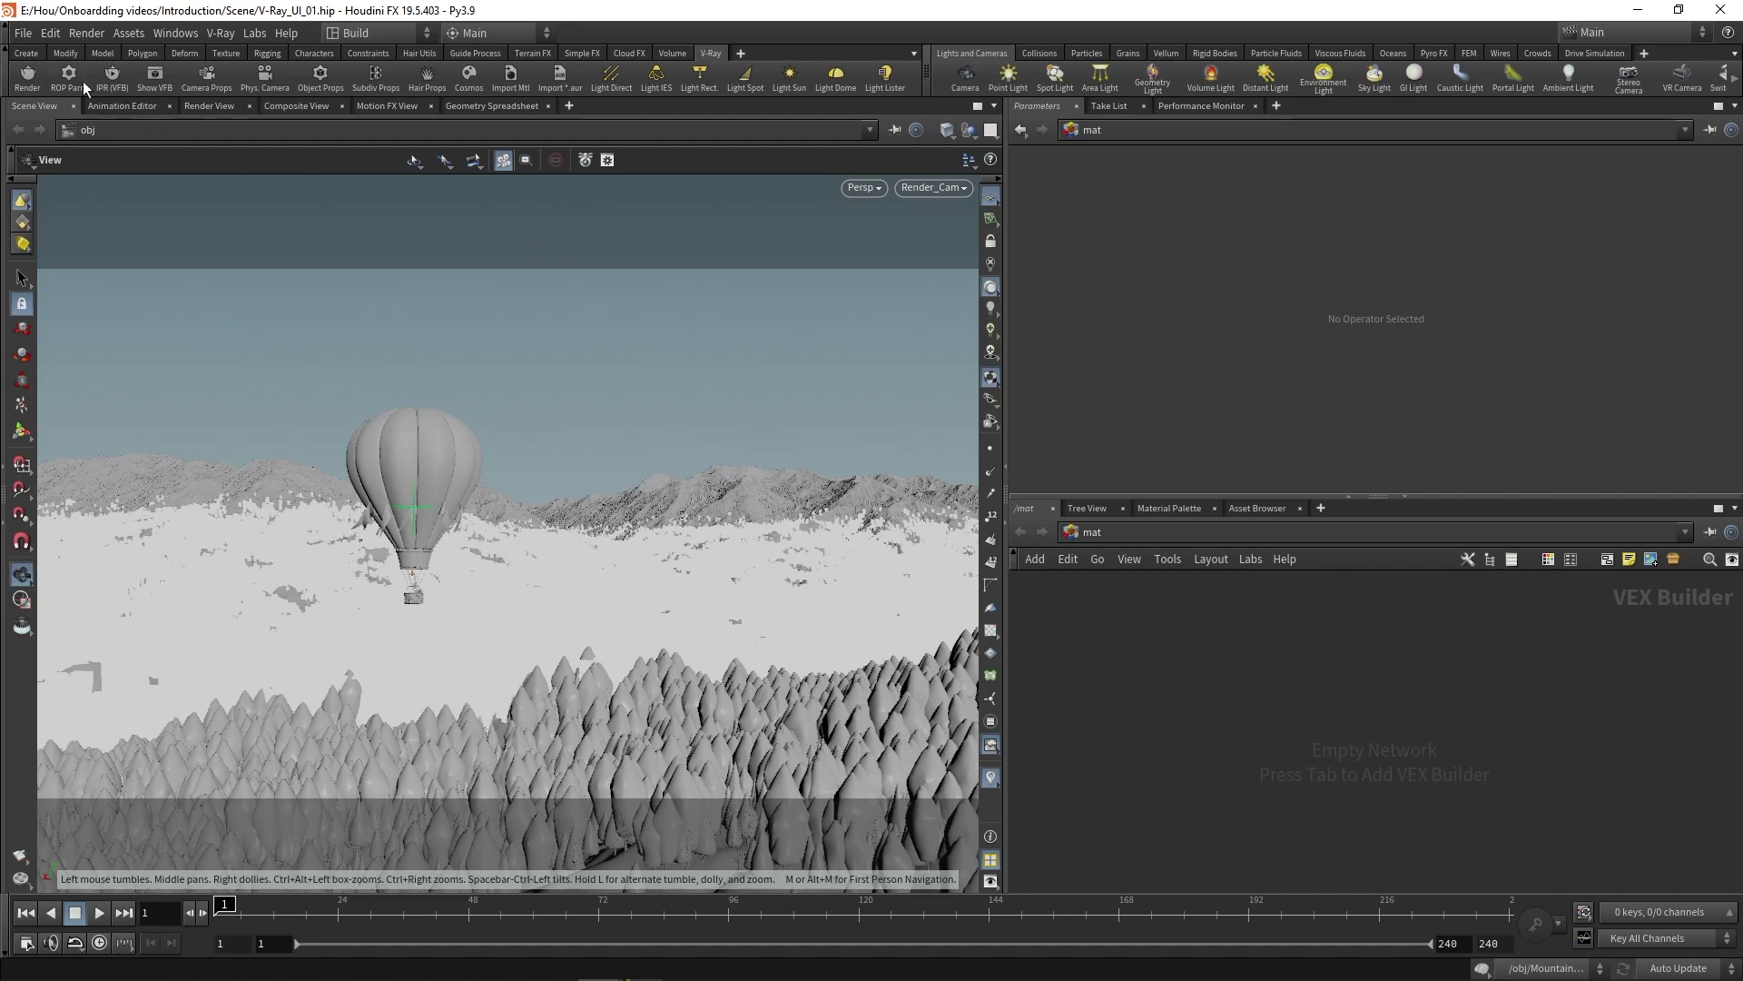
Tick V-Ray under Available Render Nodes in the Rendering preferences and accept
click(49, 32)
mouse_move(187, 185)
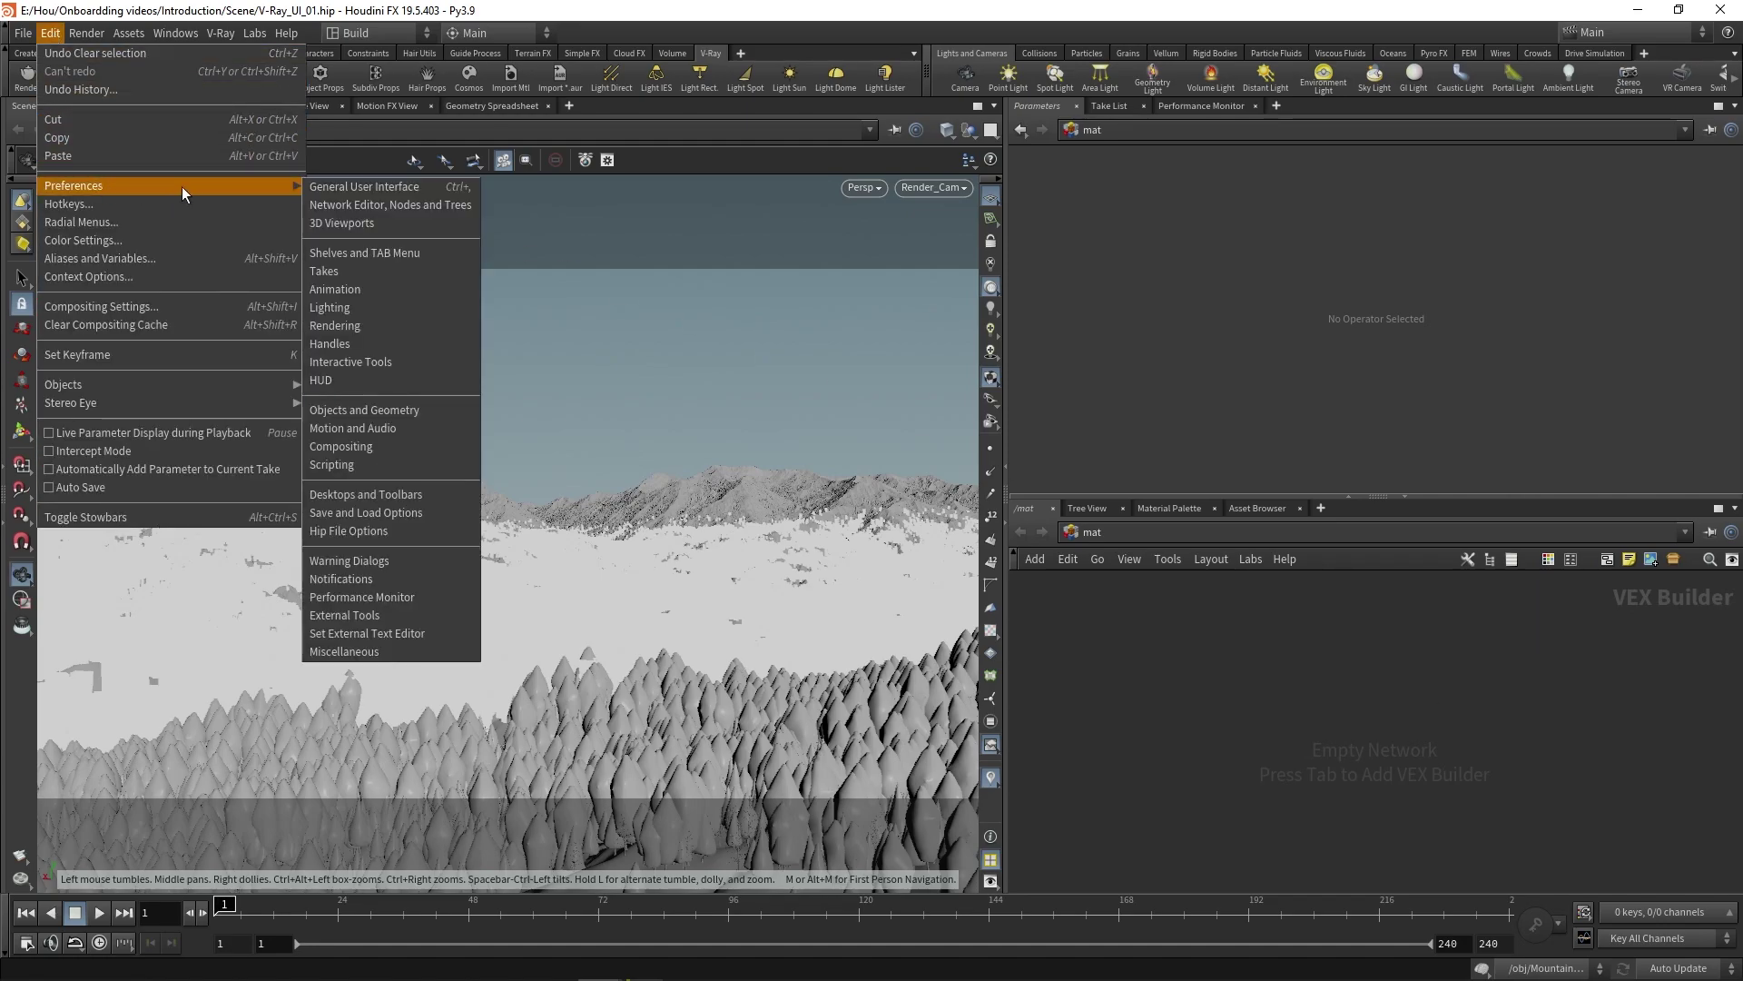
click(331, 326)
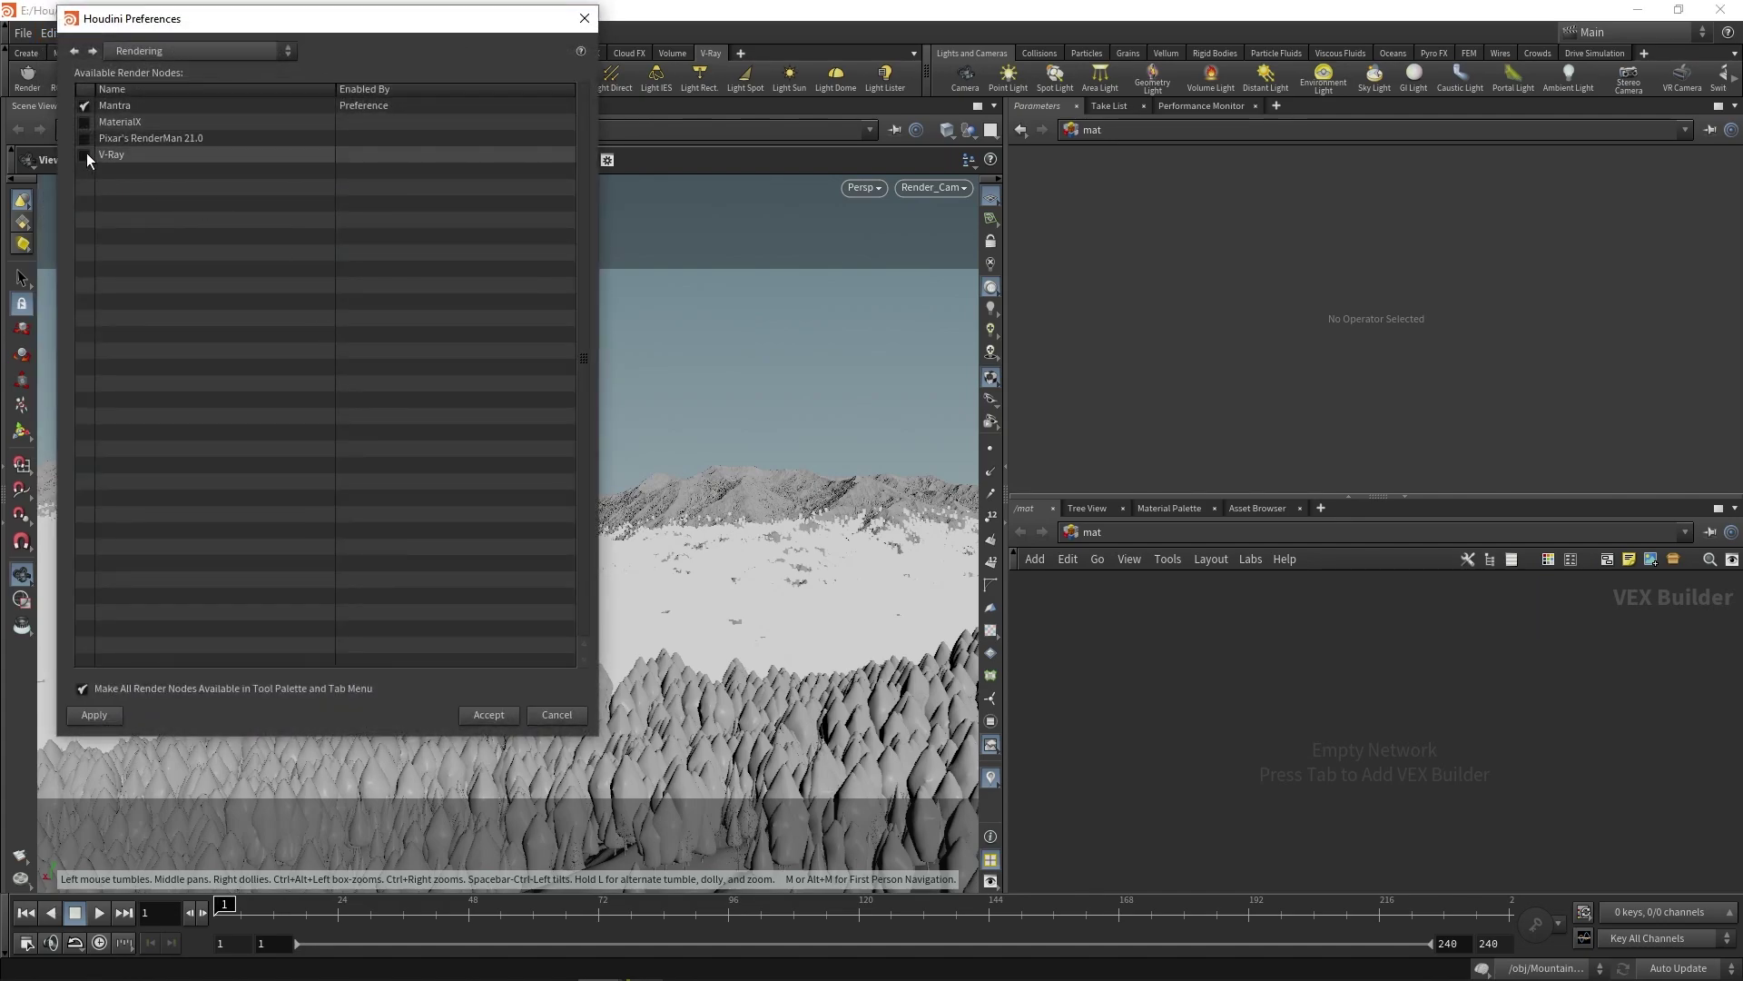
click(85, 154)
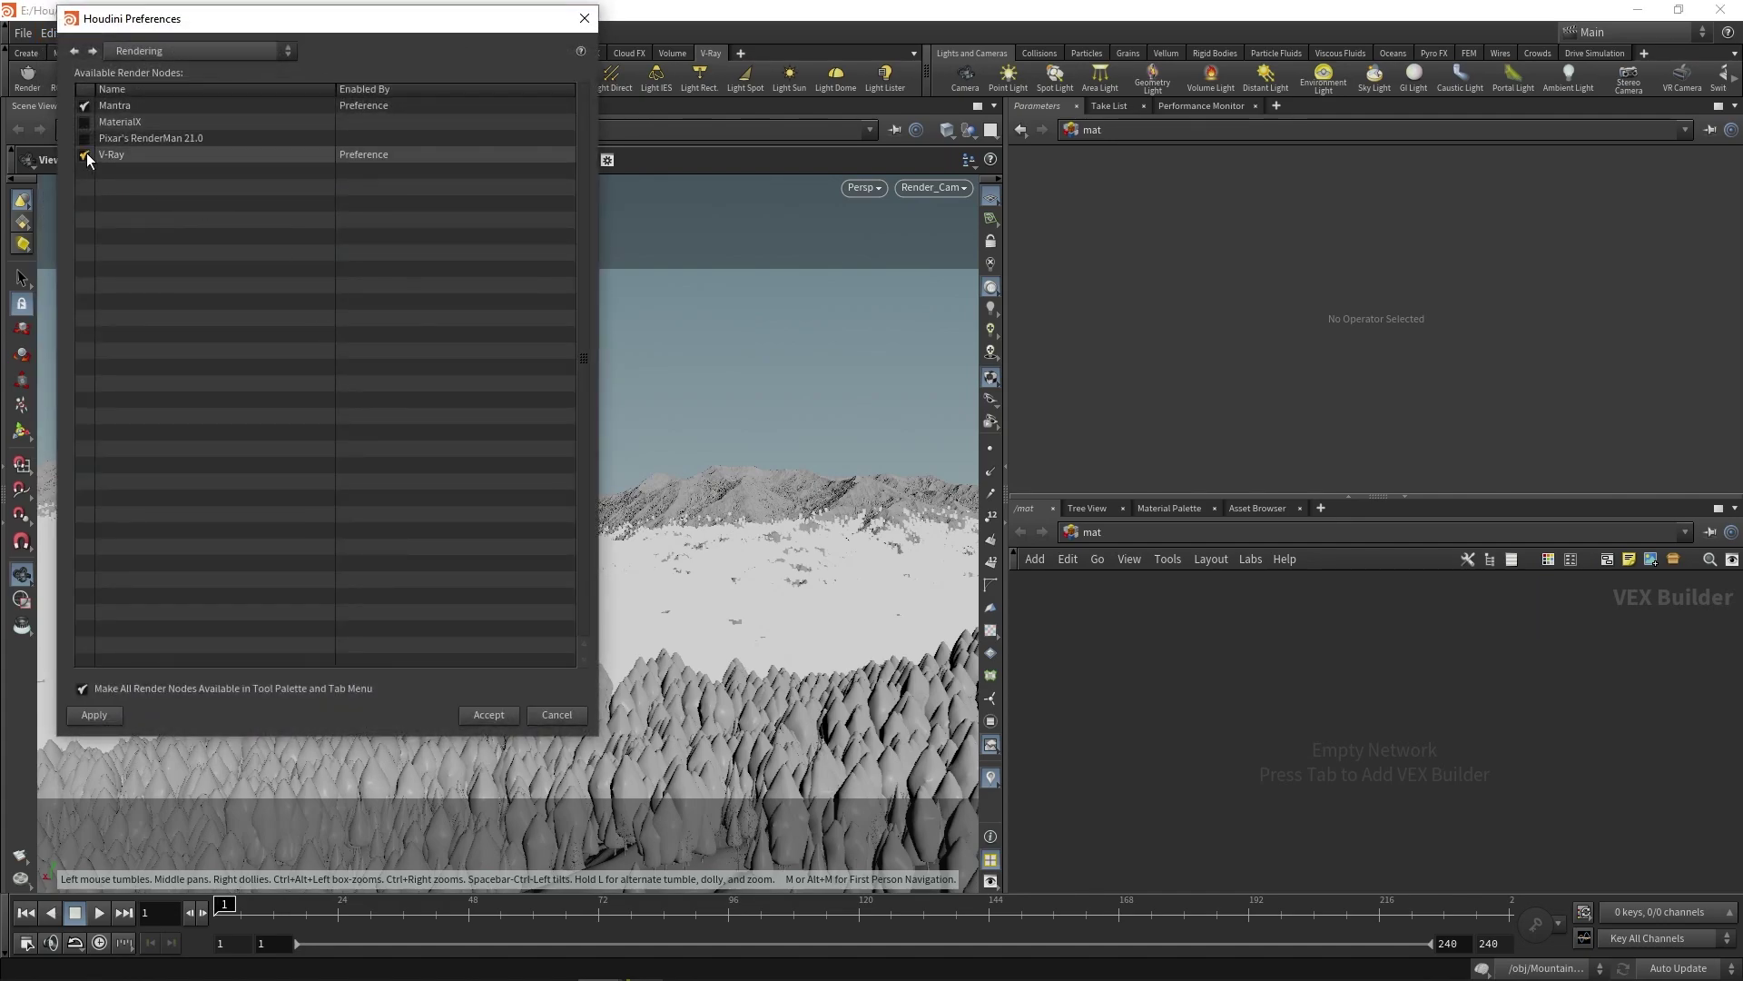
click(460, 714)
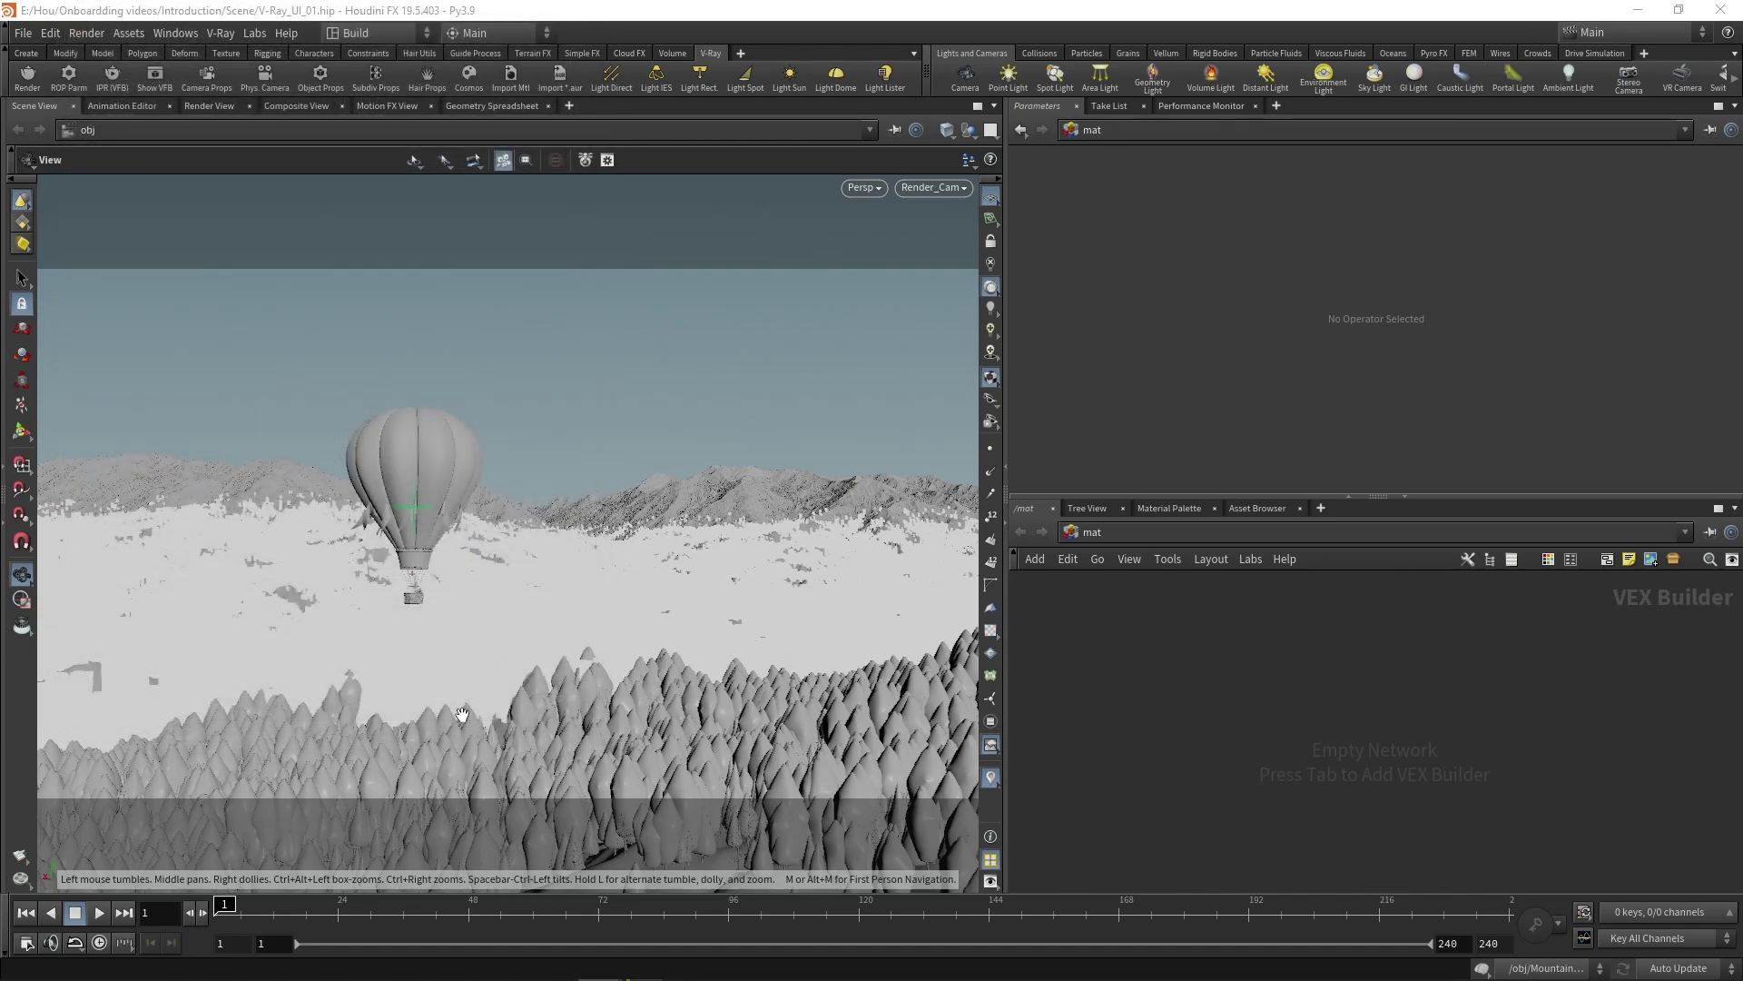
click(1166, 509)
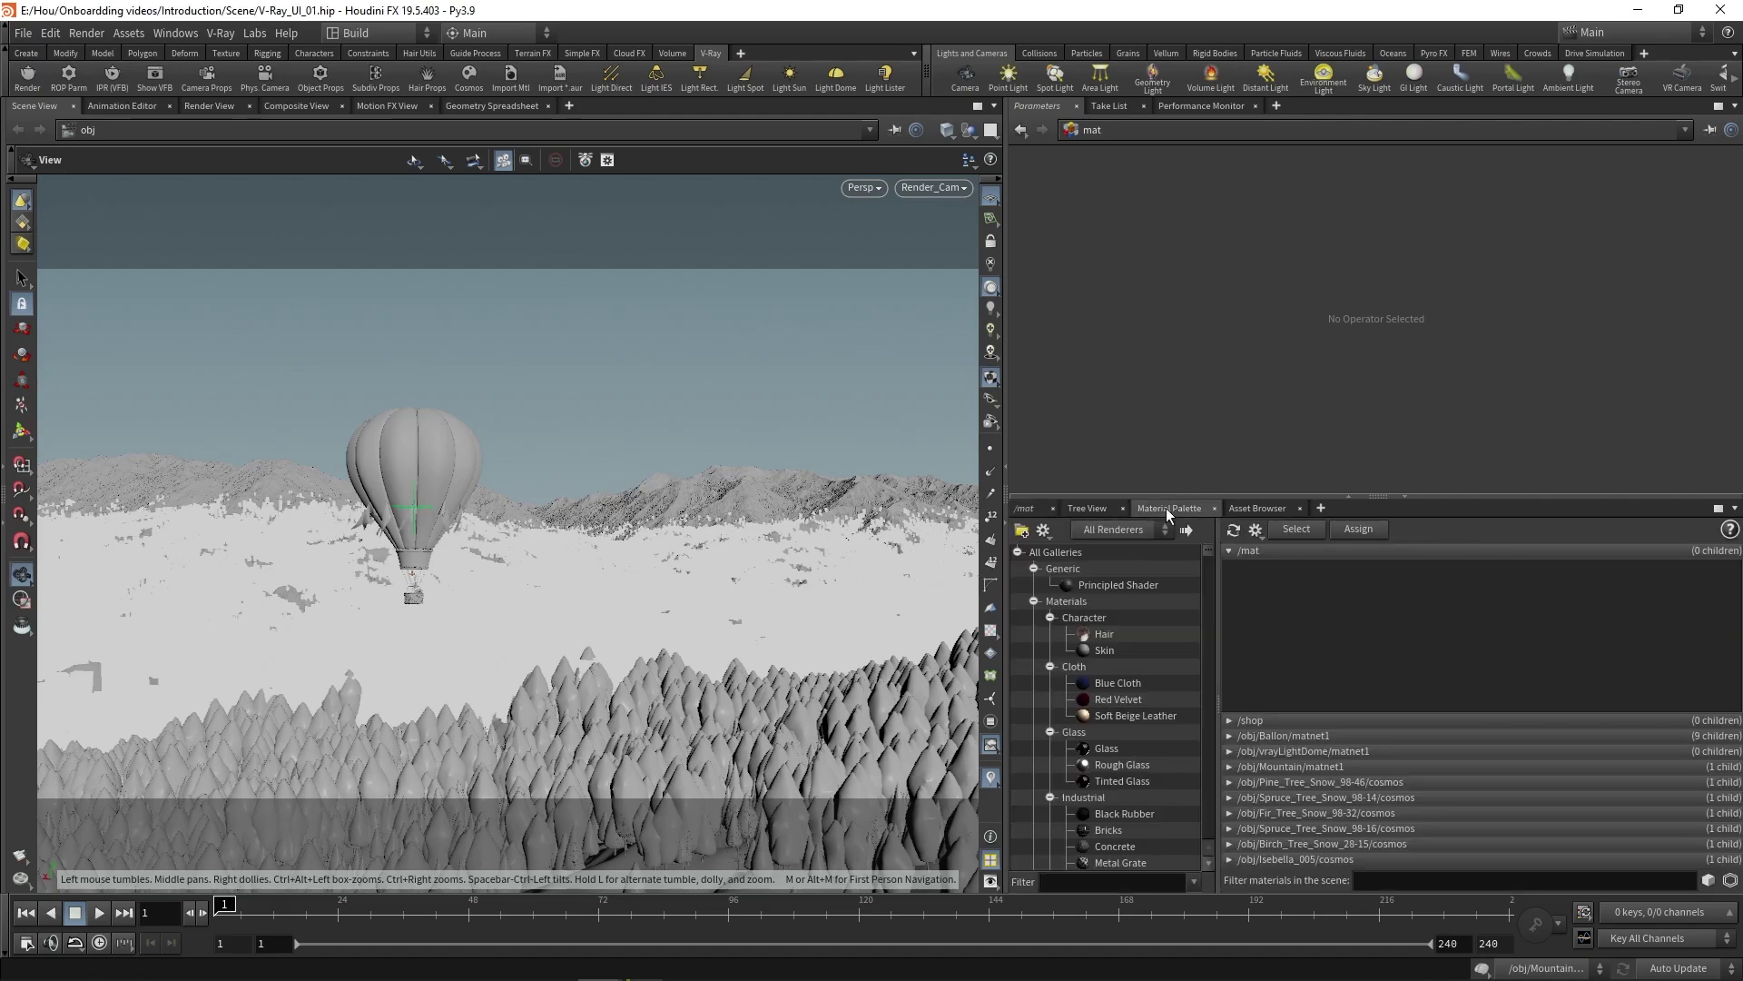
click(1139, 532)
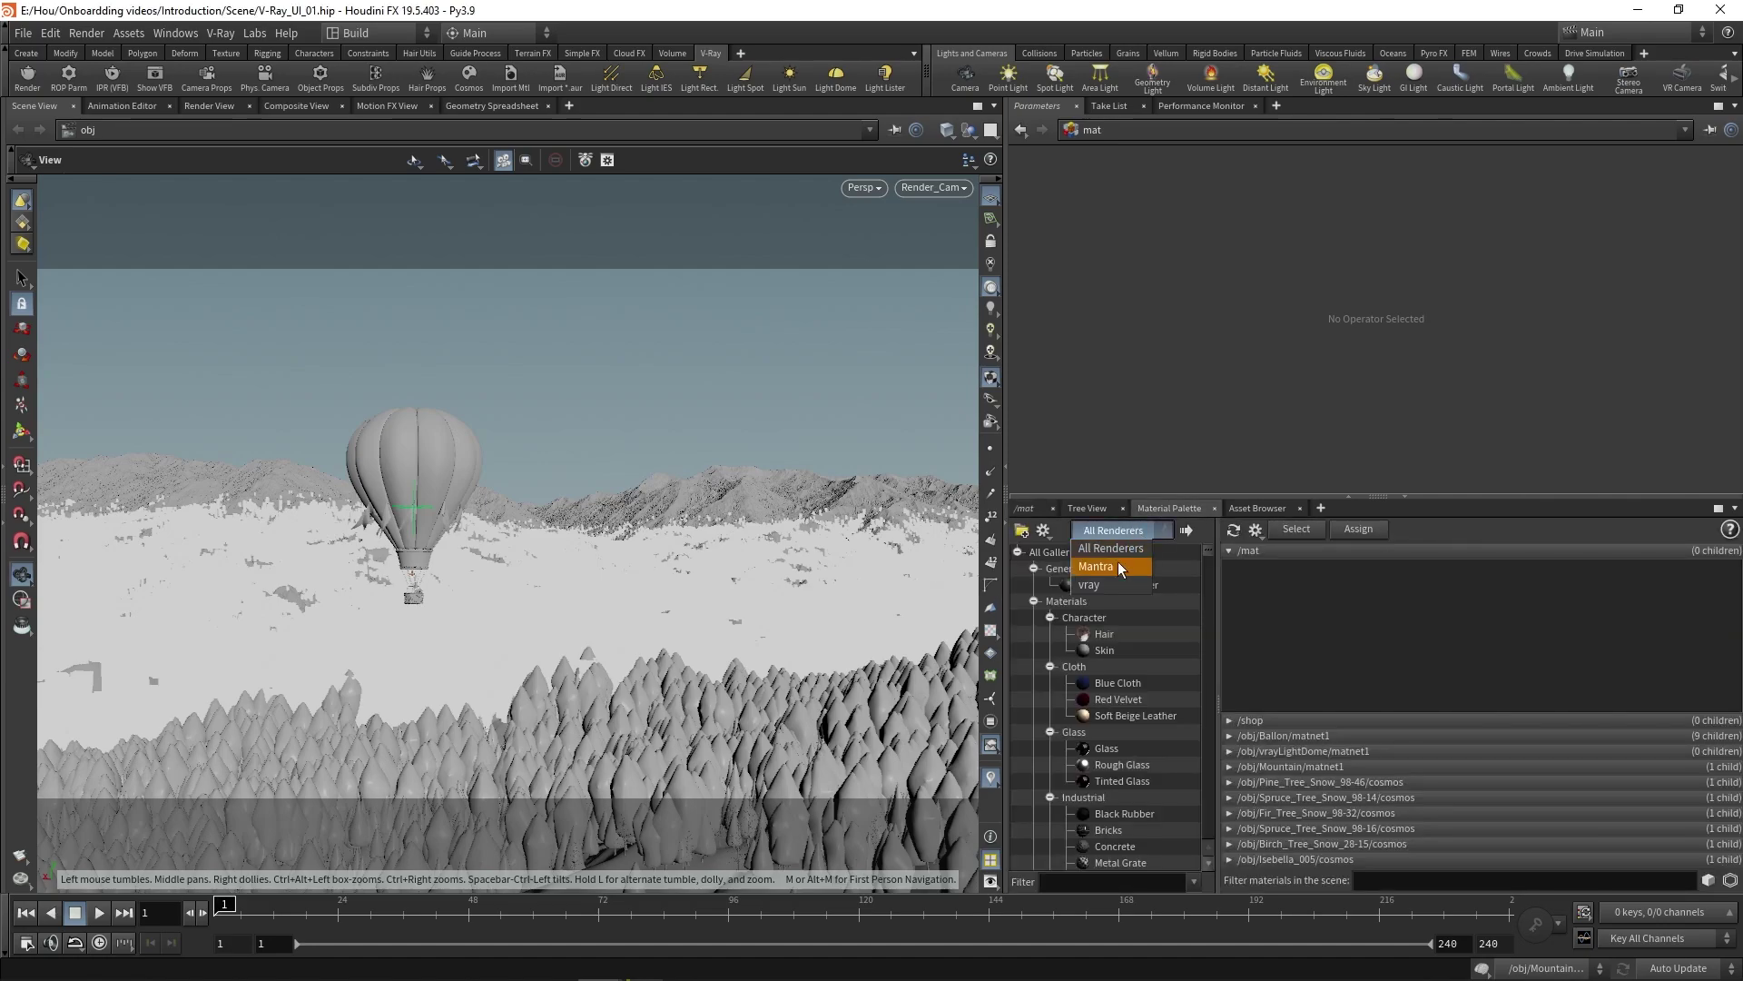
click(1104, 587)
scroll(1124, 641, down, 5)
scroll(1124, 641, down, 8)
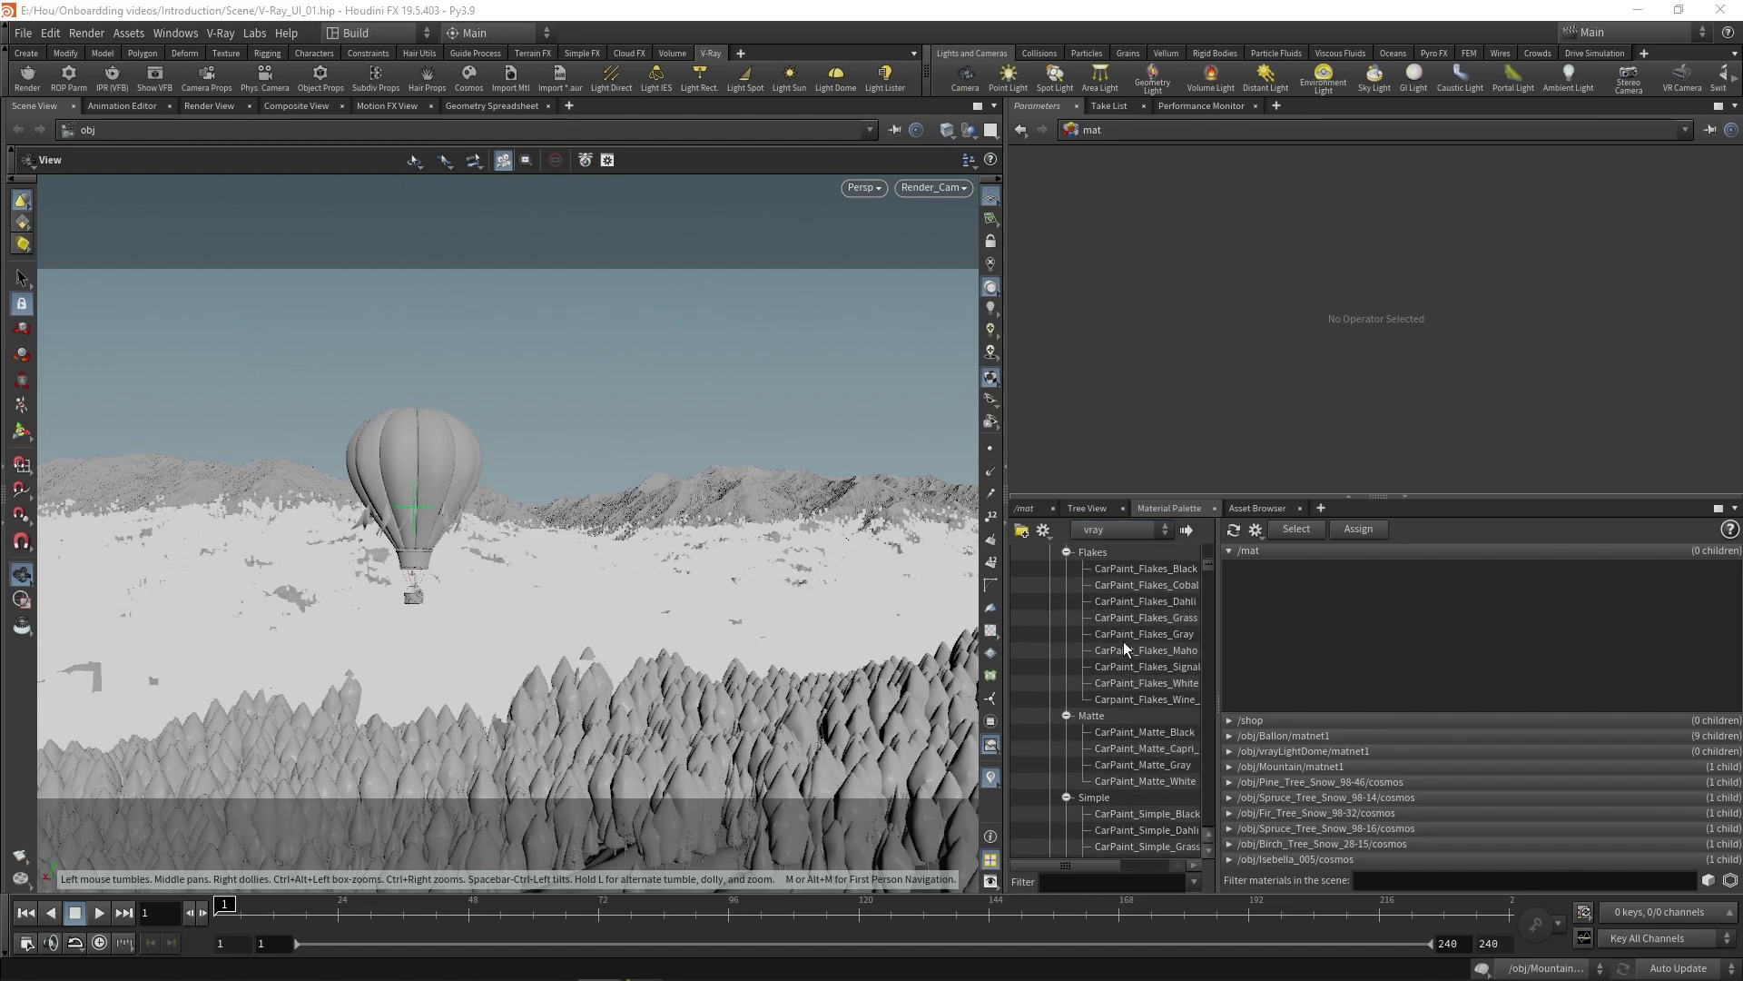
click(1124, 650)
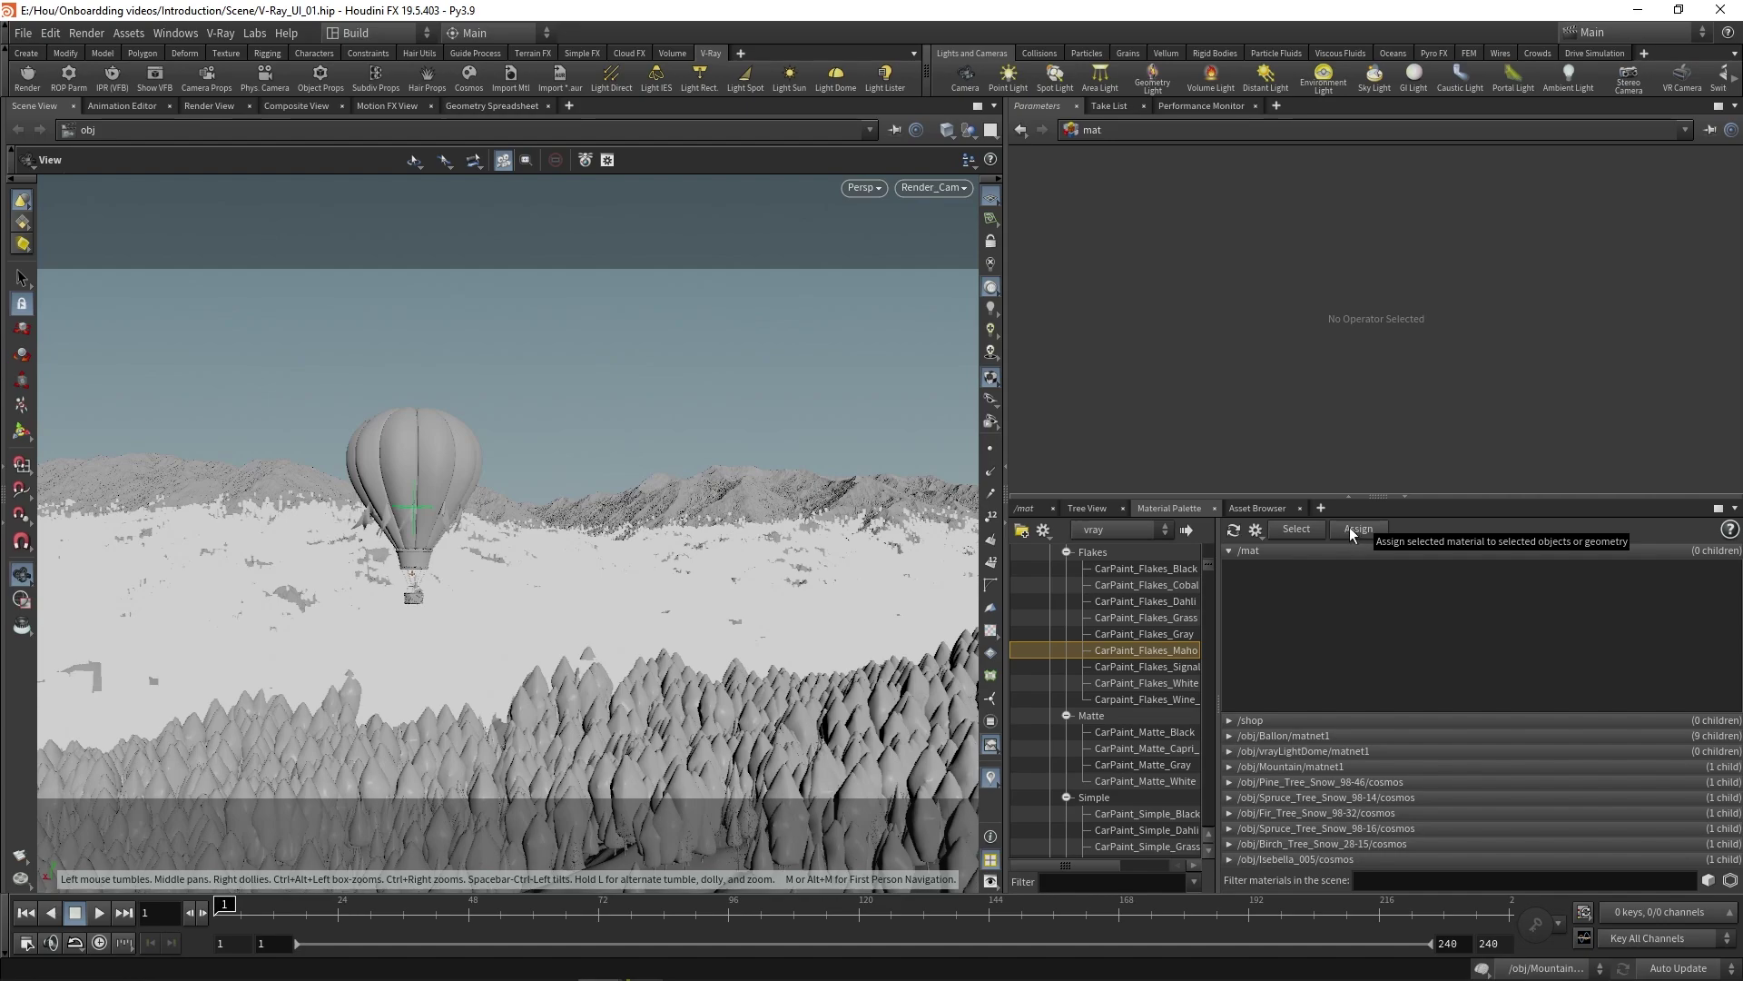
Switch the network editor from /mat to the /out network
click(1033, 505)
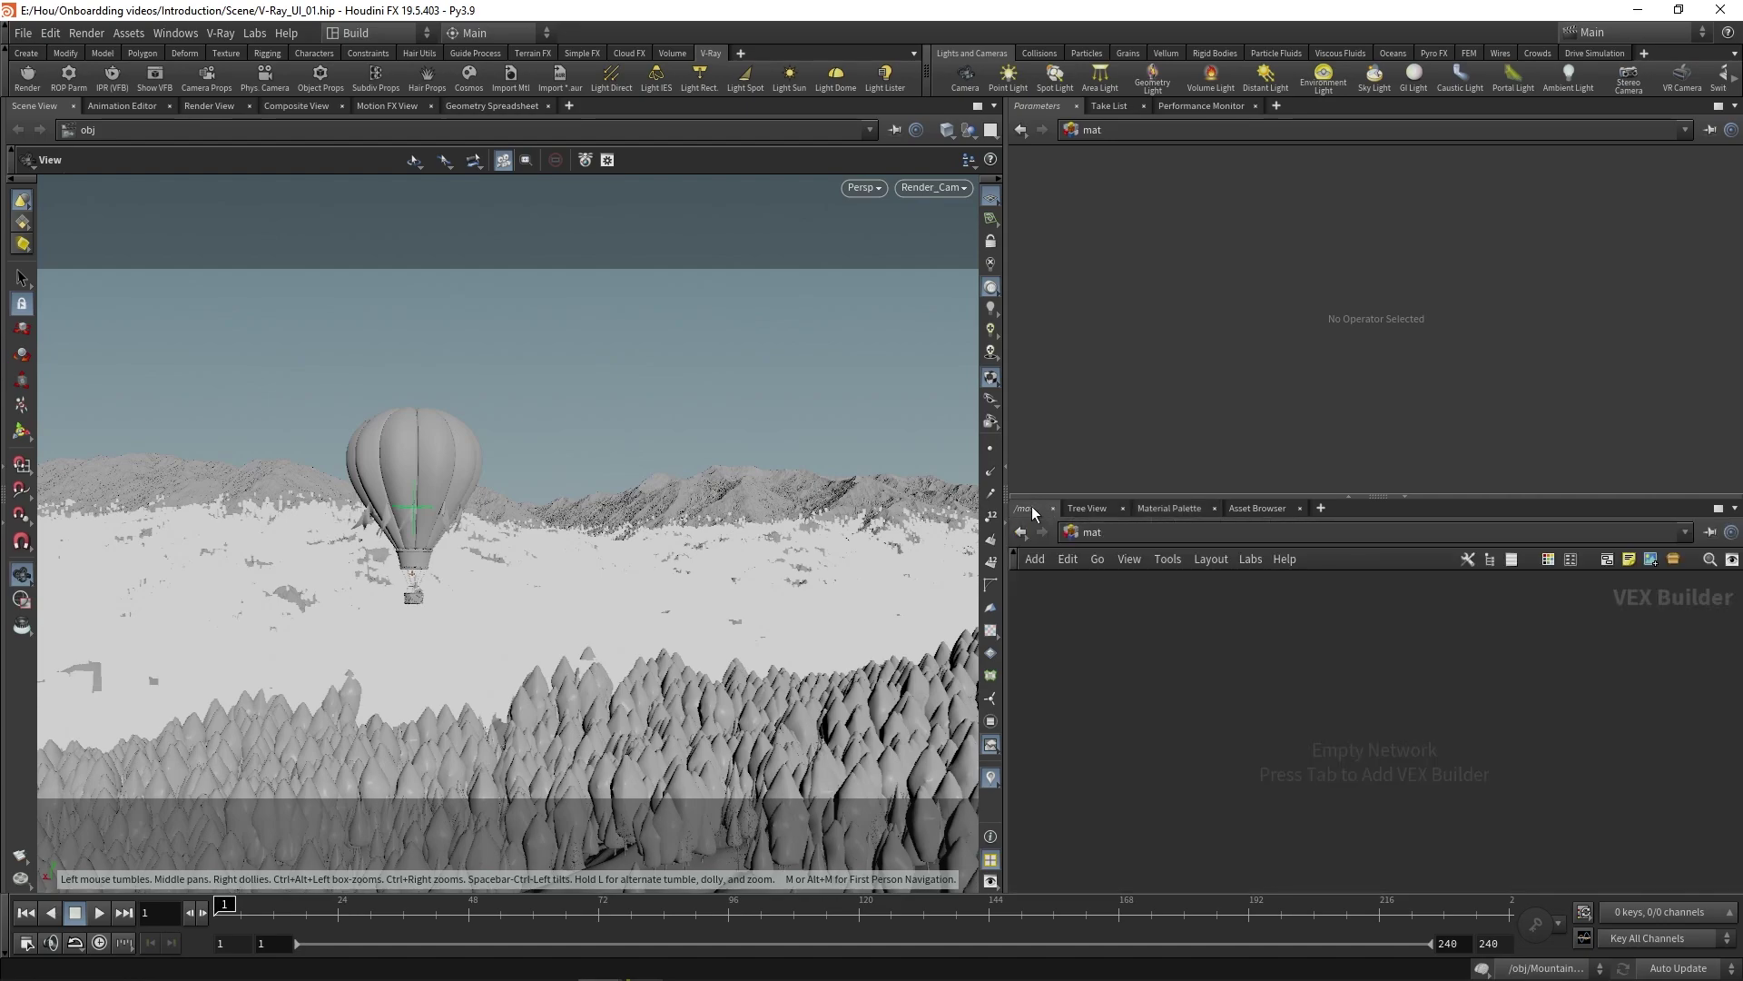
click(1113, 534)
click(1134, 633)
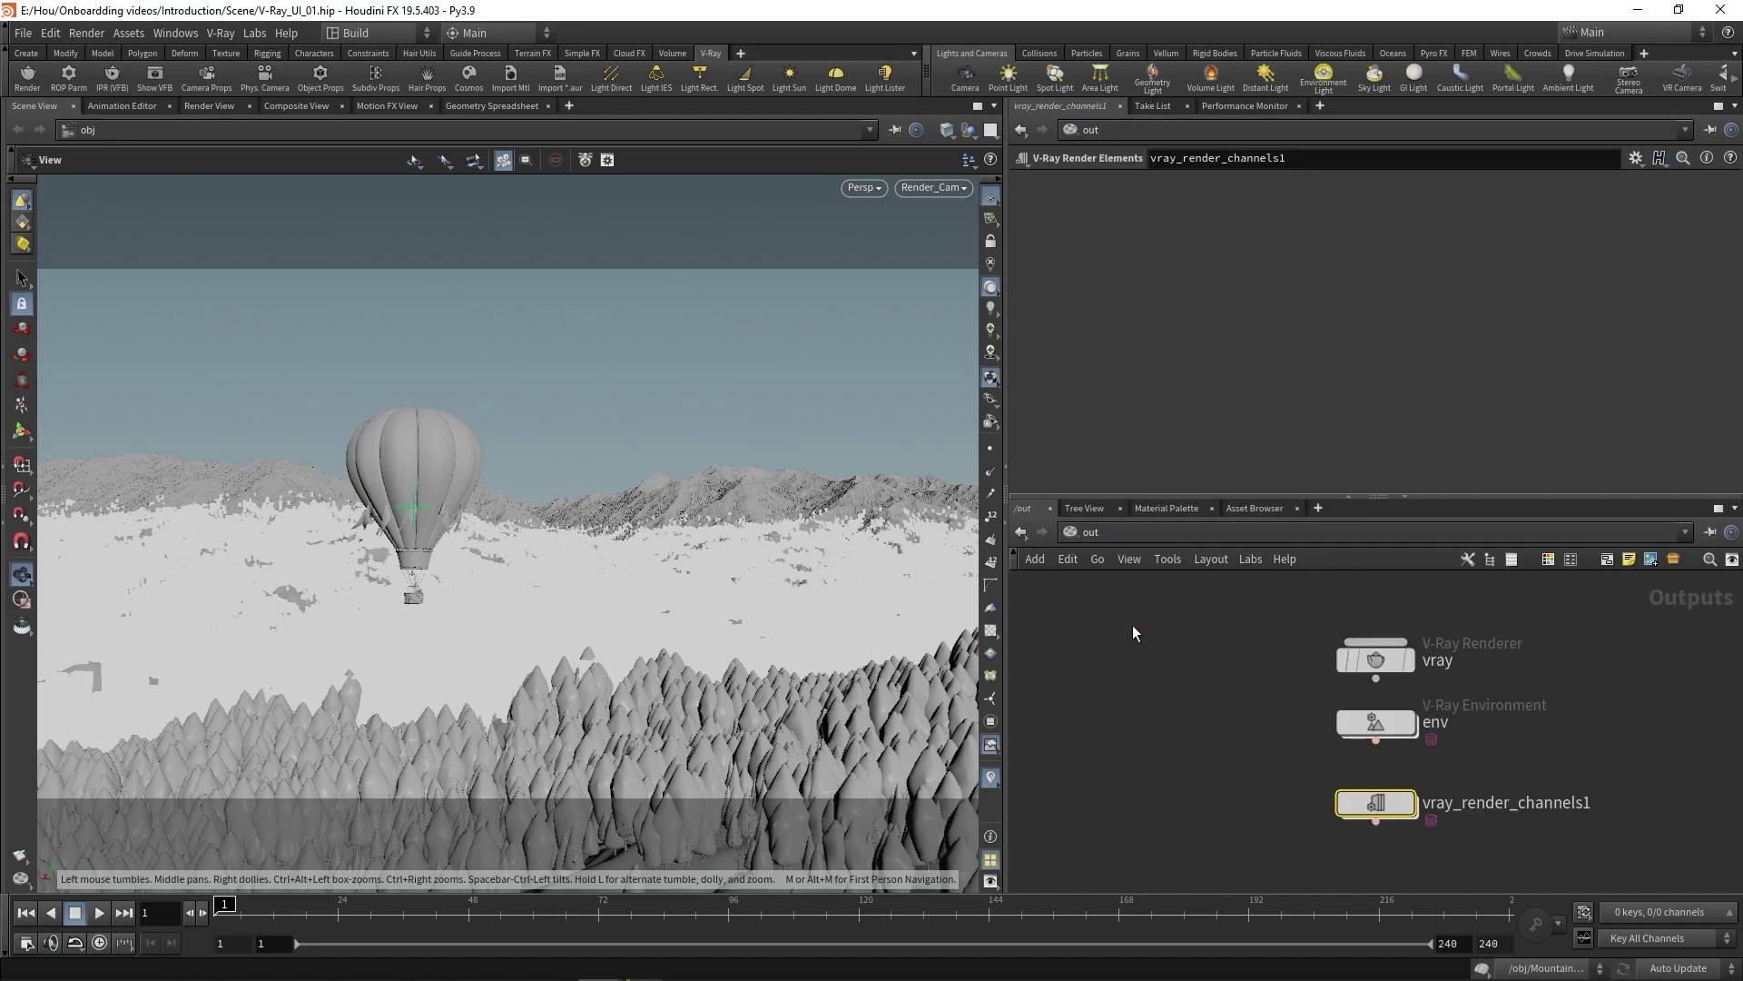
Browse the V-Ray ROP node types without adding one, then select the vray renderer node
key(Tab)
mouse_move(1229, 883)
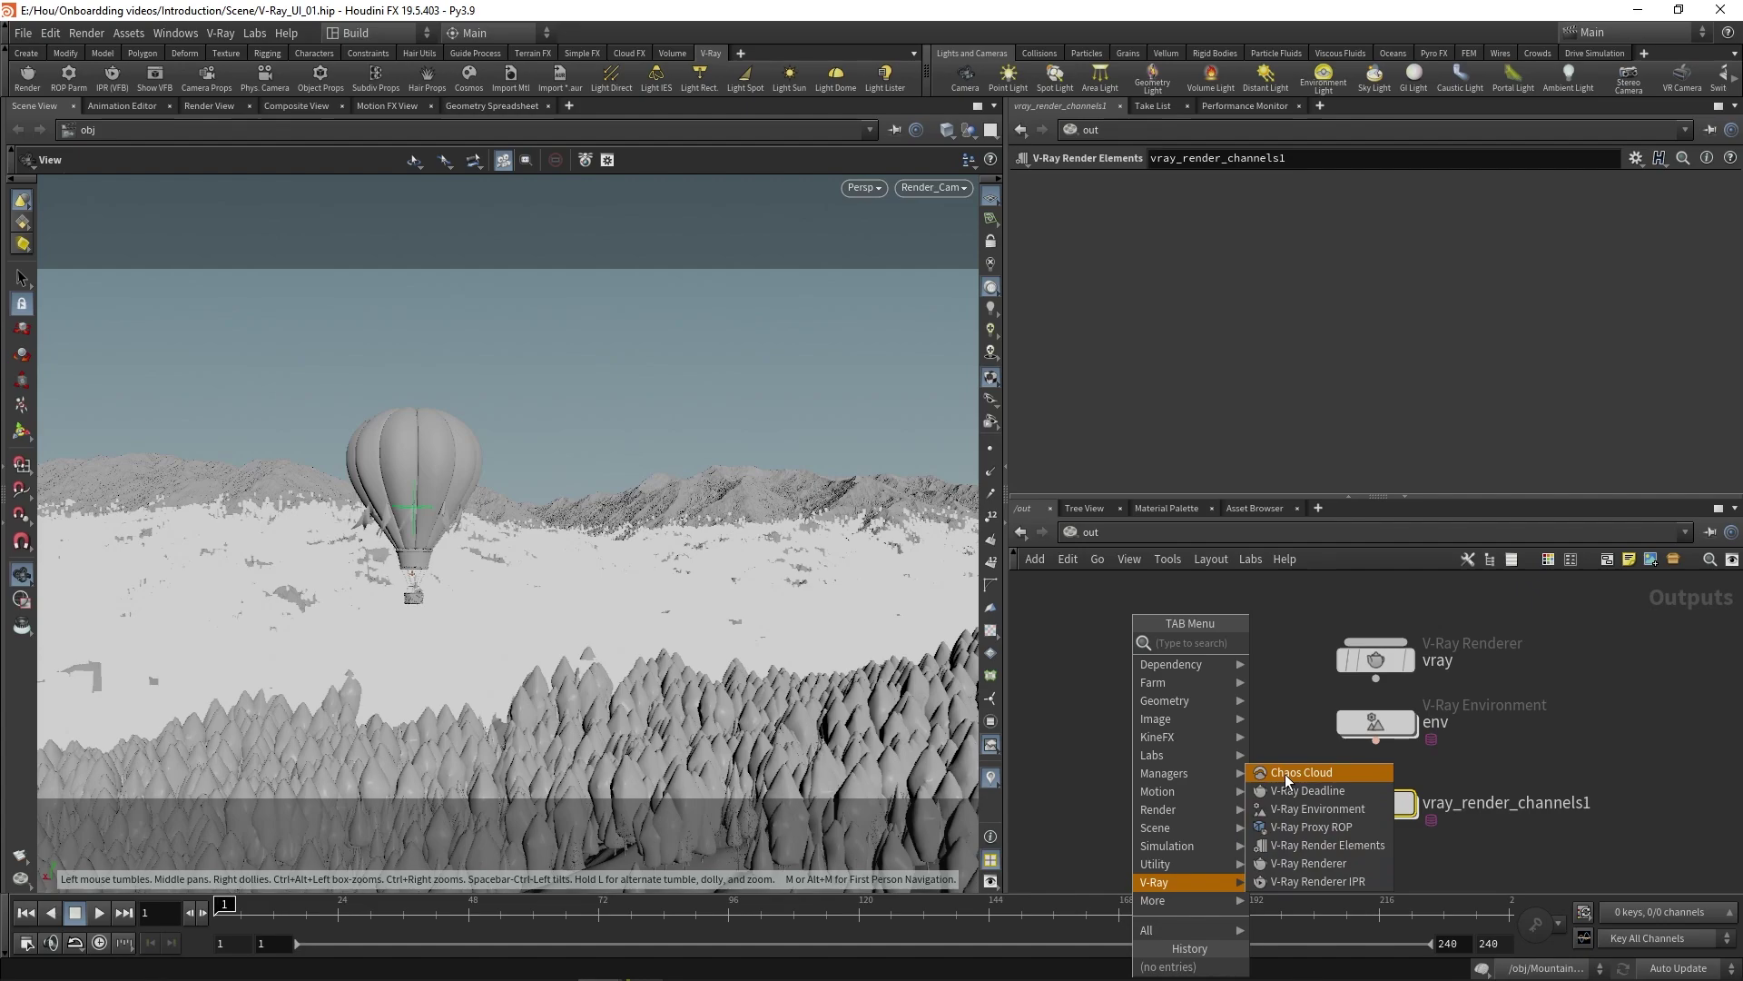
click(1278, 716)
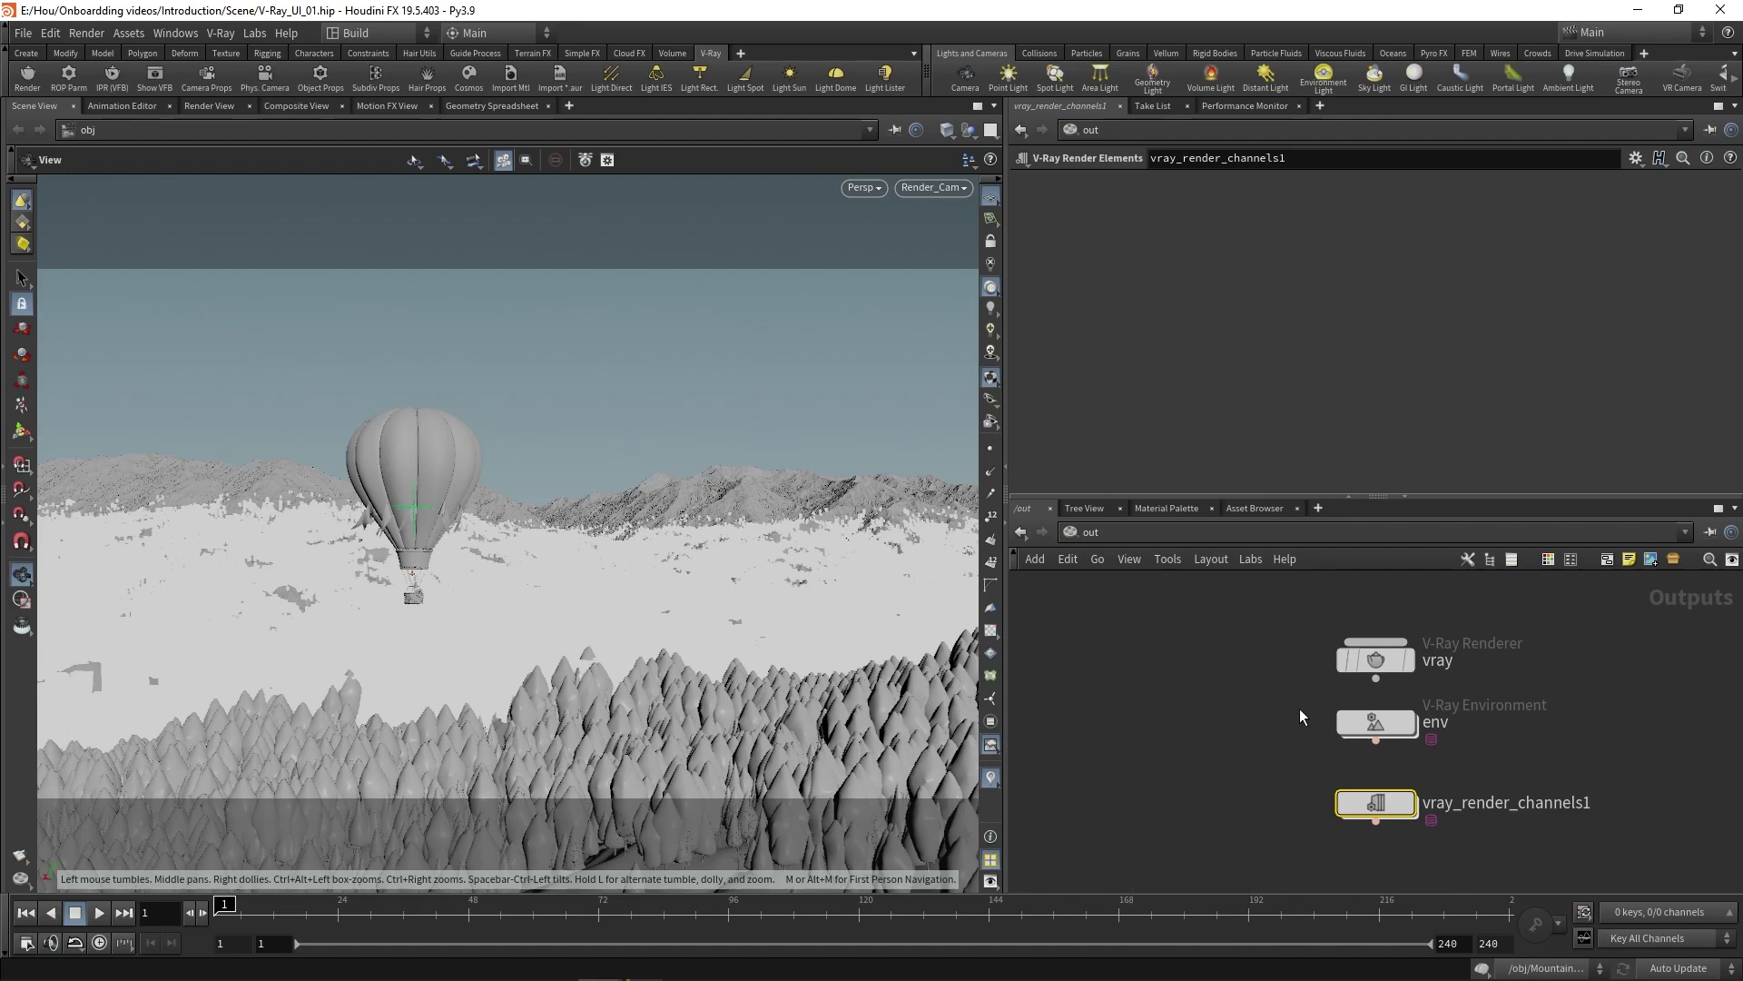
click(1375, 655)
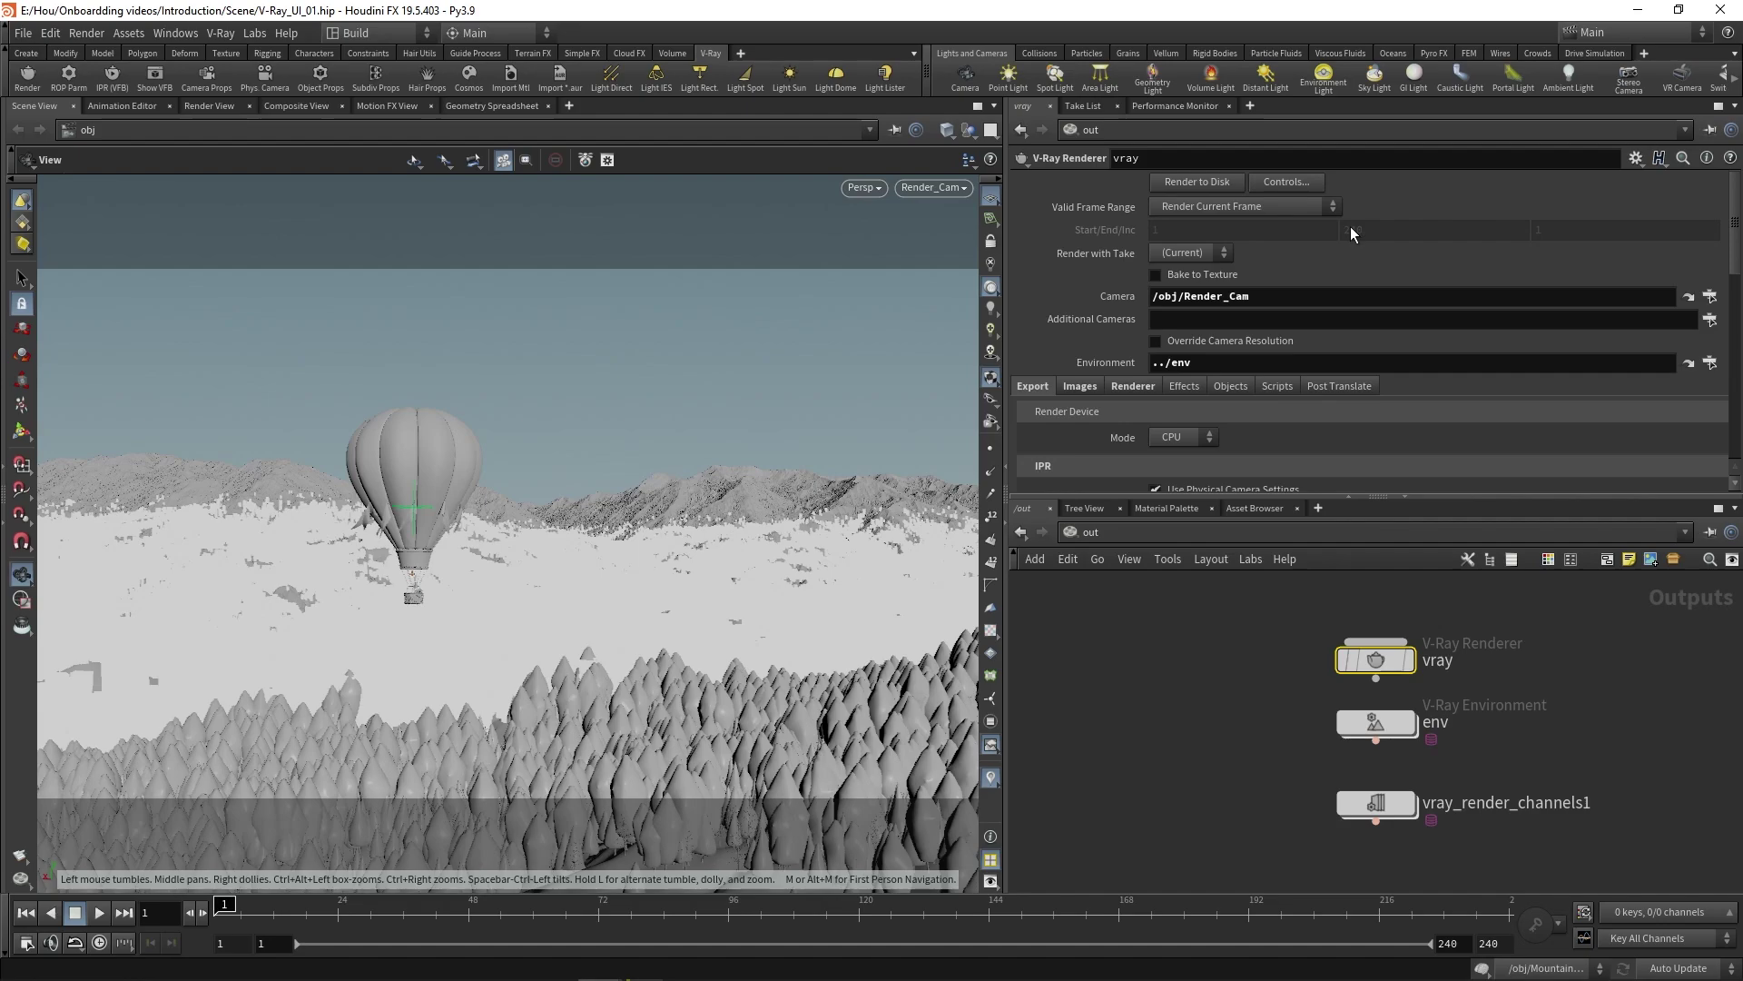
Float the vray renderer's parameters in a separate window centred on the viewport, then close it
click(70, 77)
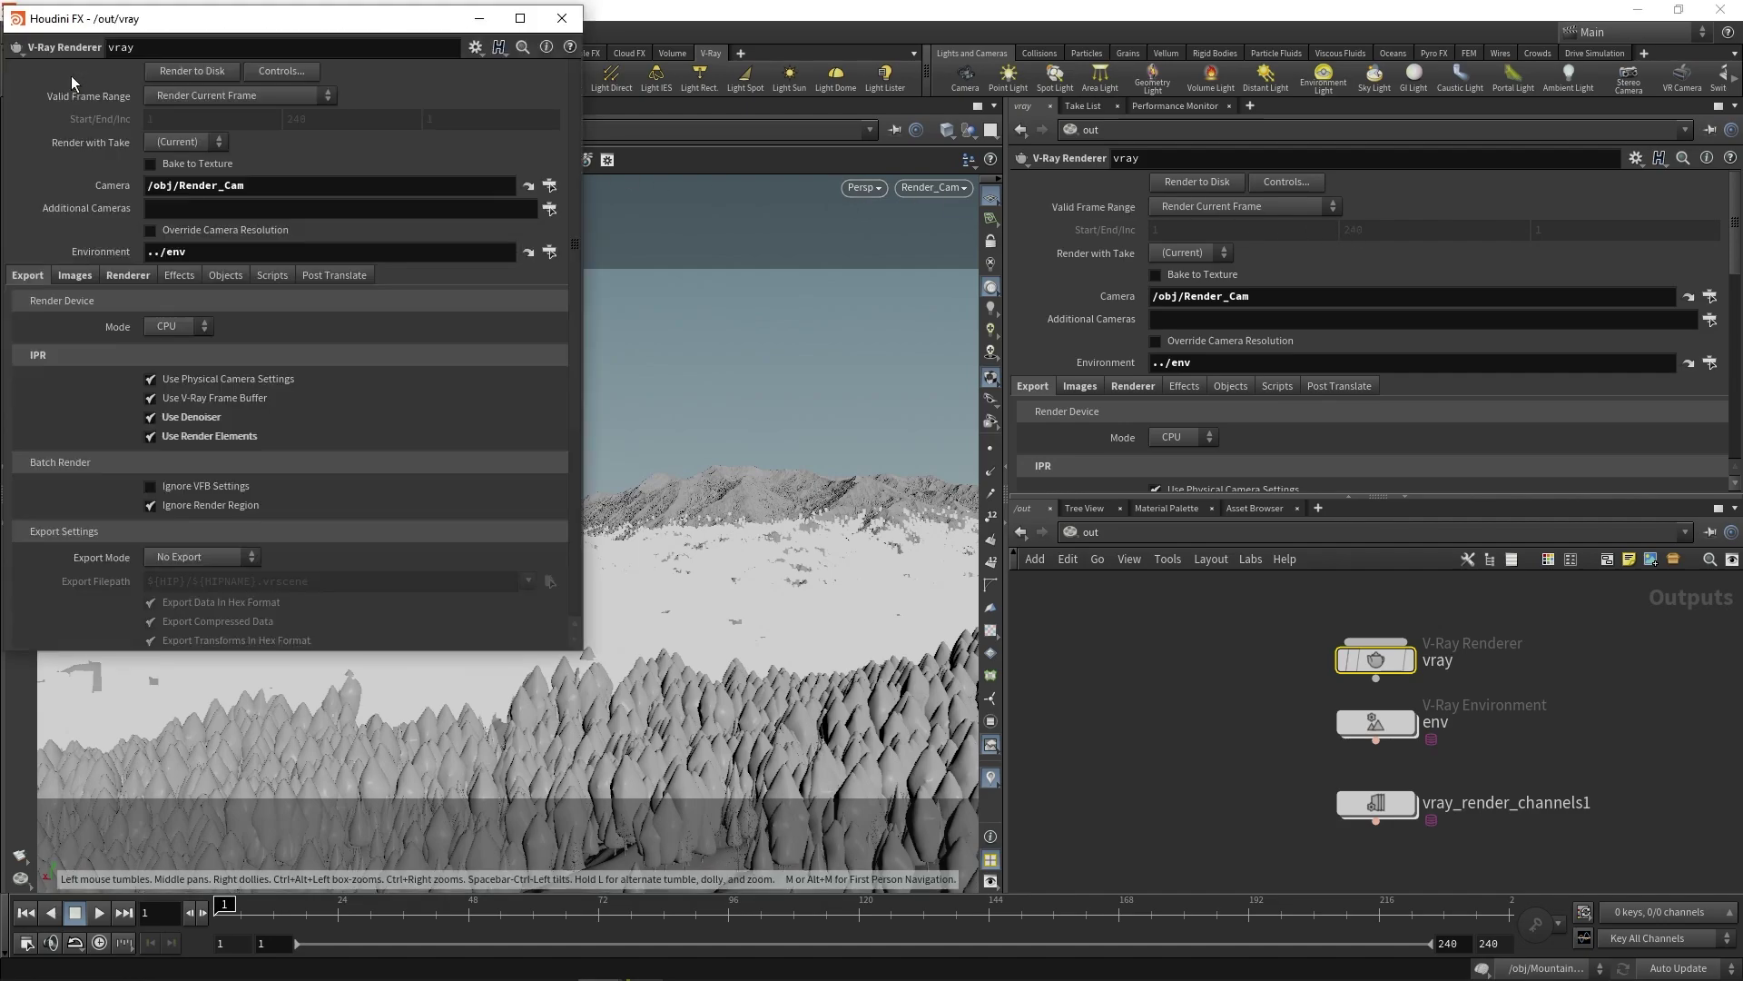
drag(299, 26, 660, 167)
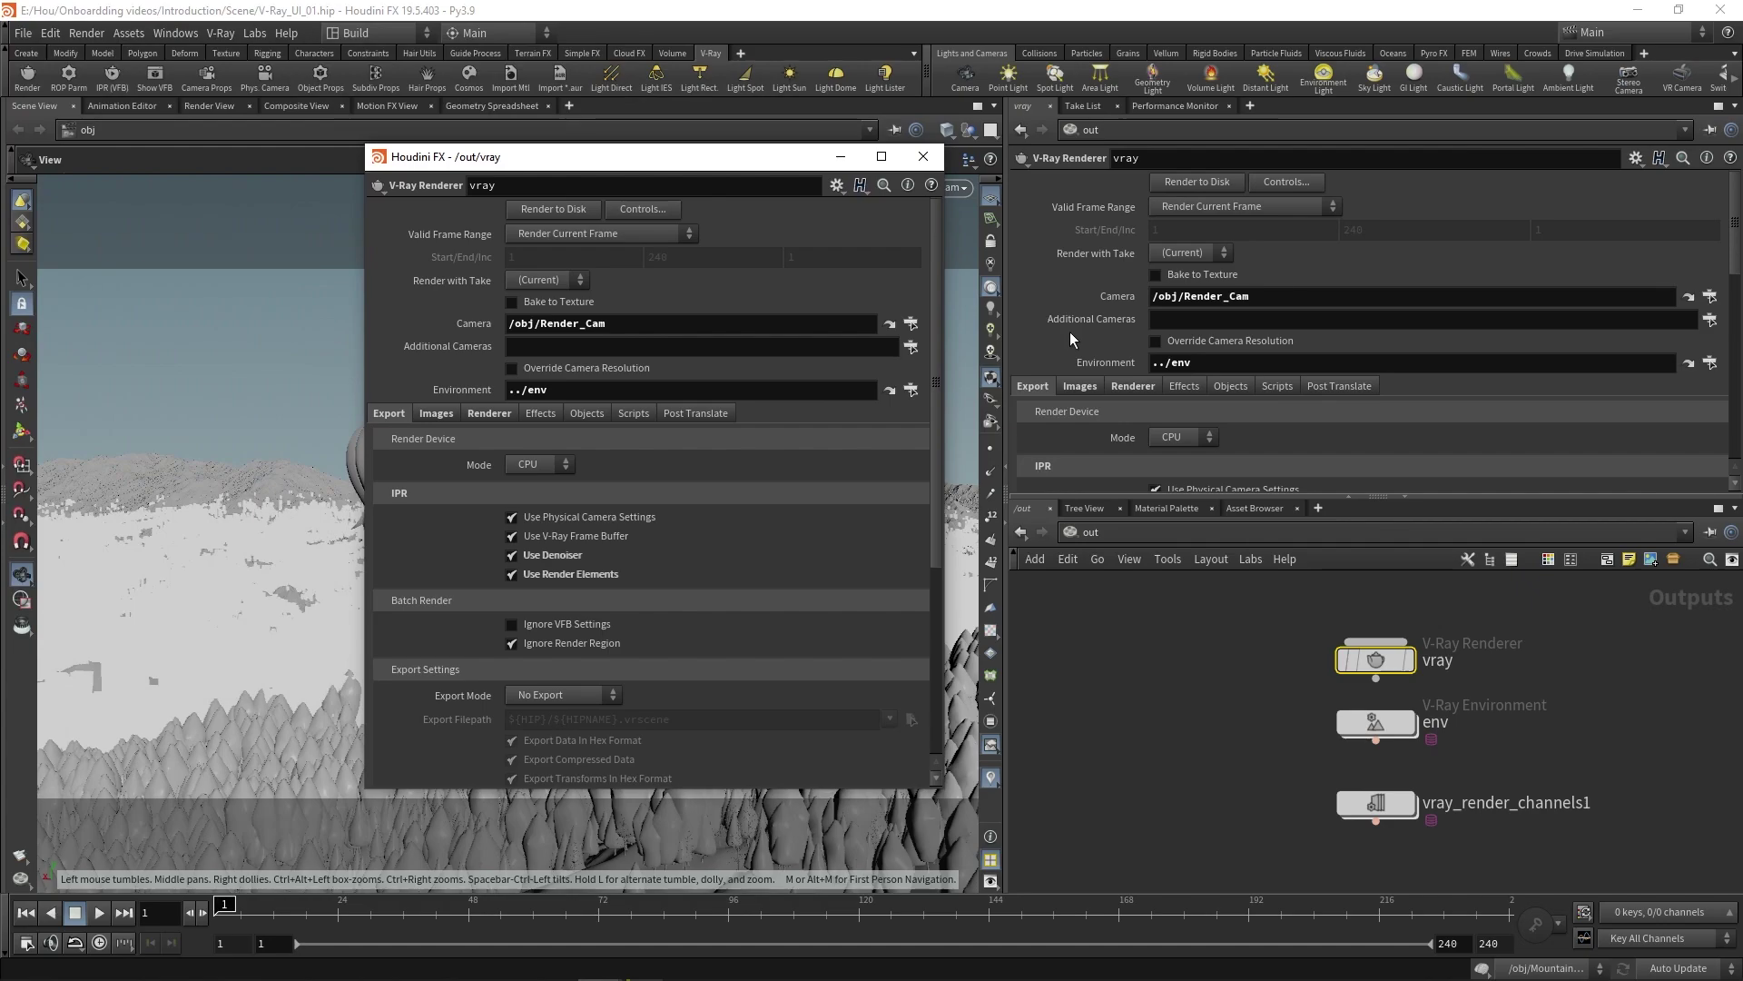
click(923, 156)
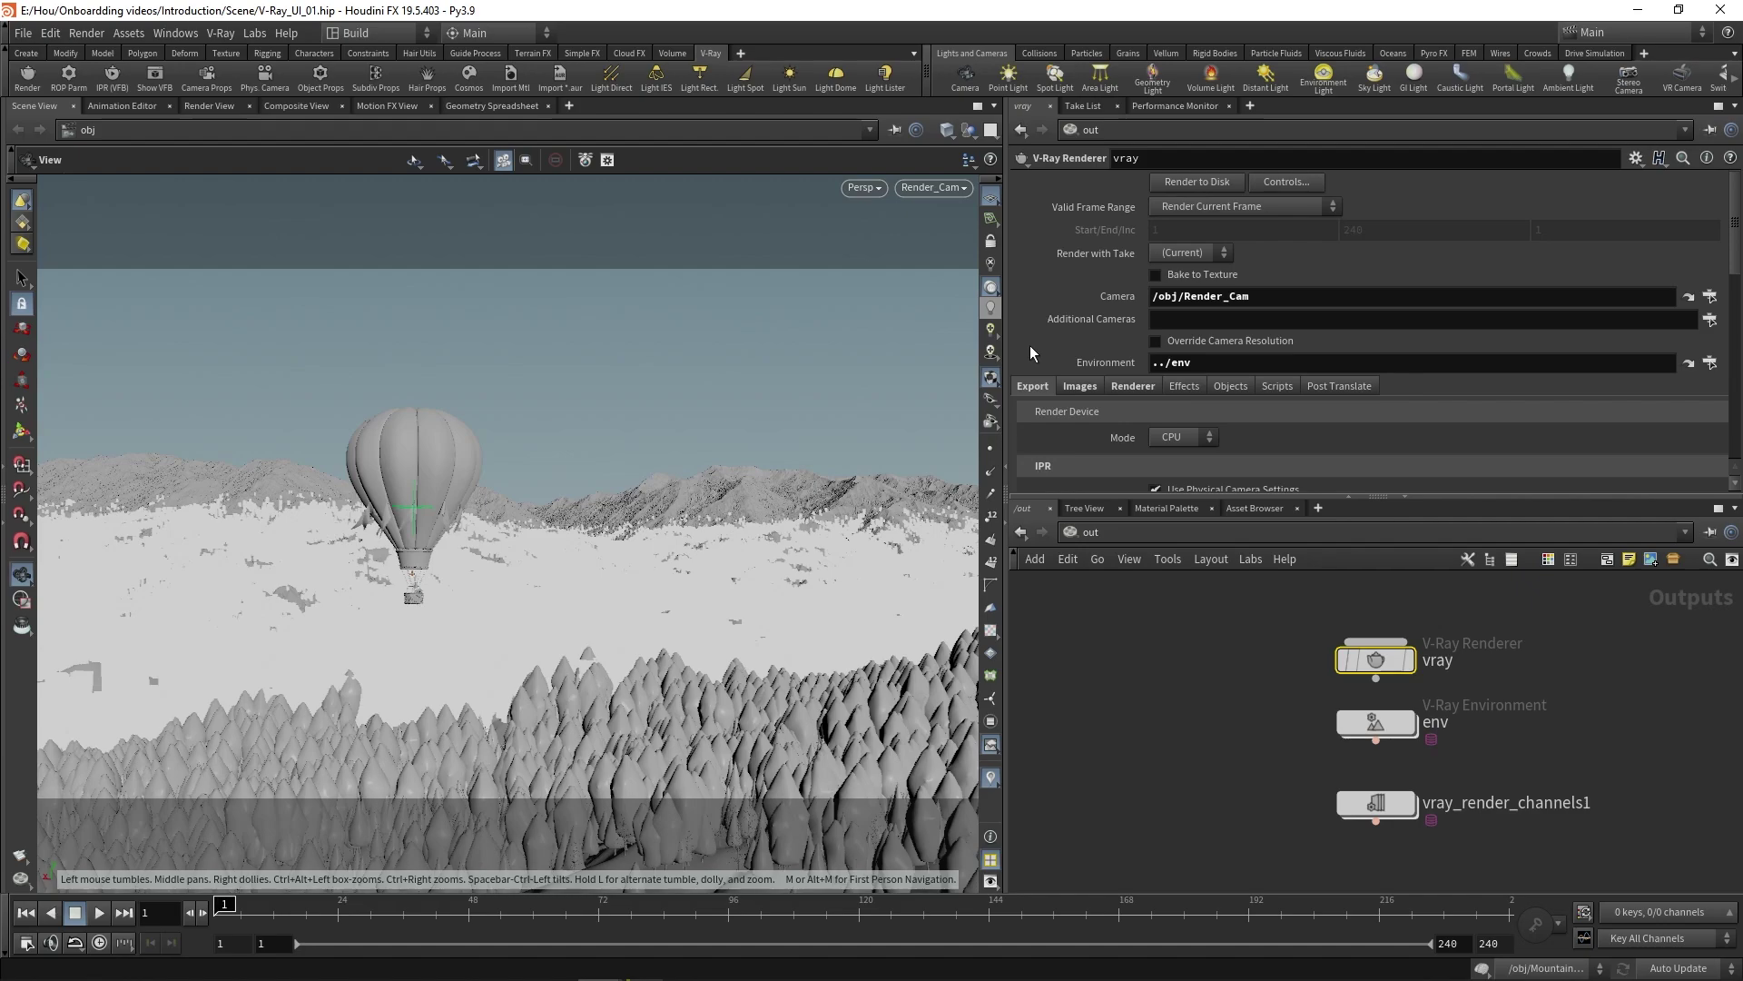
Review the vray node's Images tab, including File Path and Render Elements
click(1077, 385)
scroll(1097, 416, down, 3)
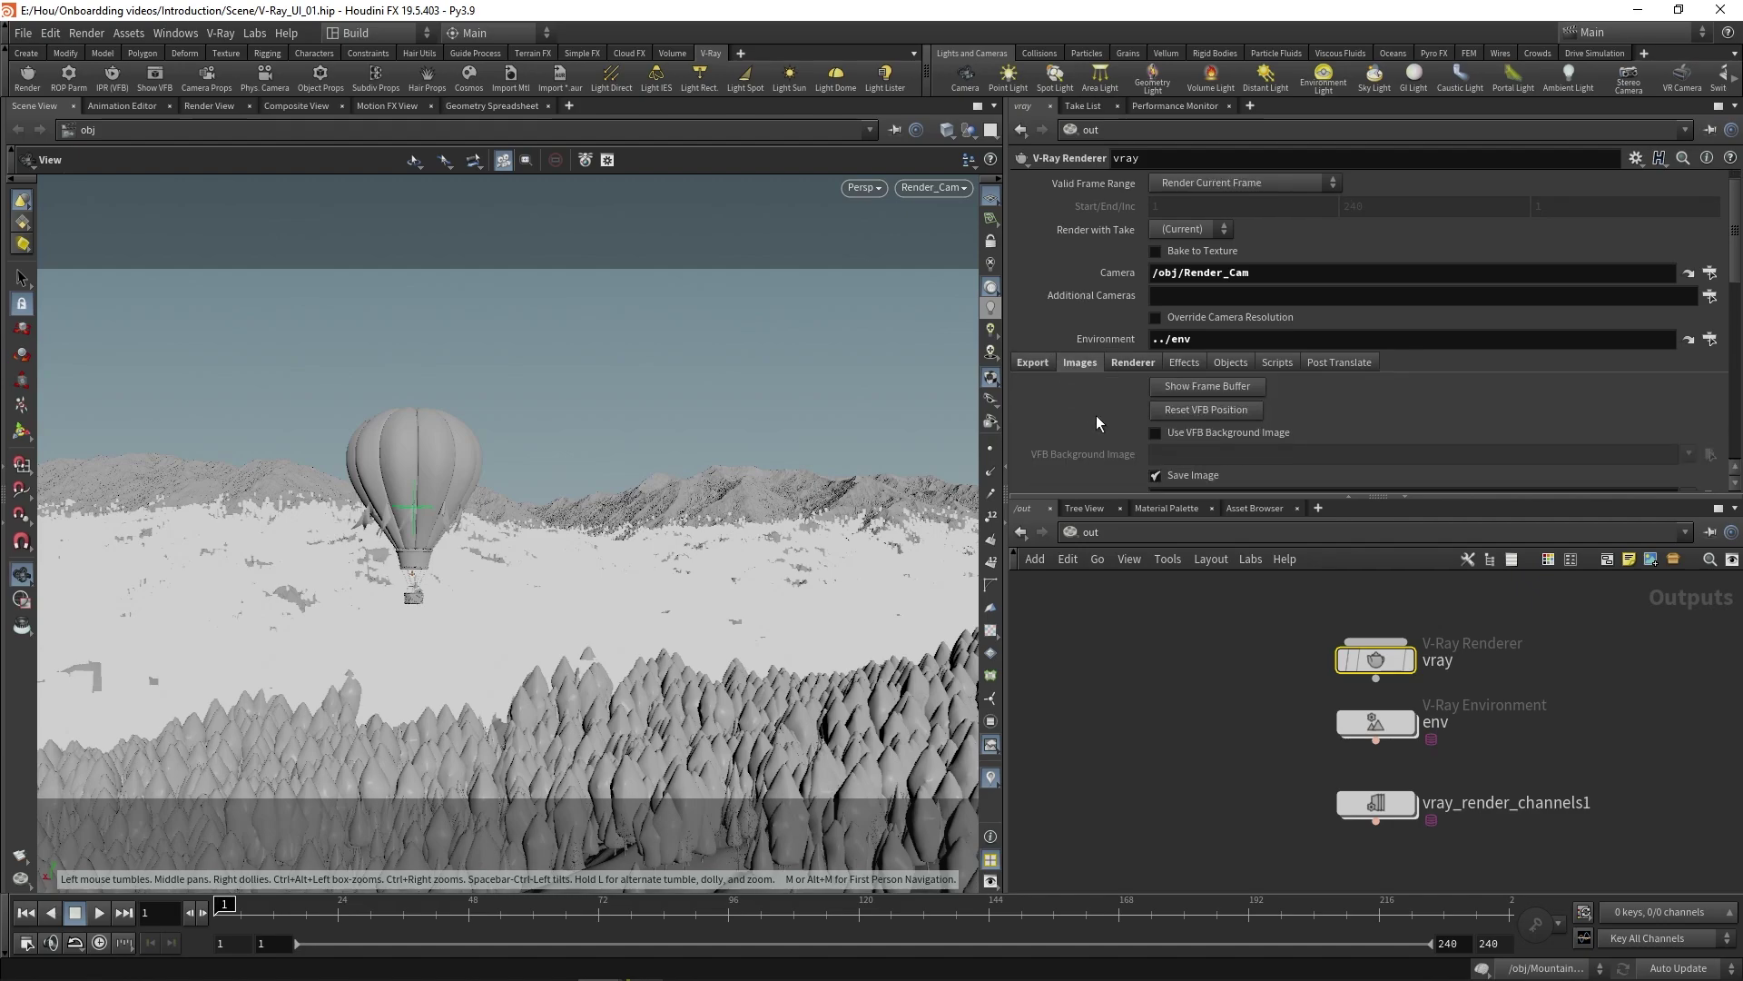
scroll(1097, 416, down, 1)
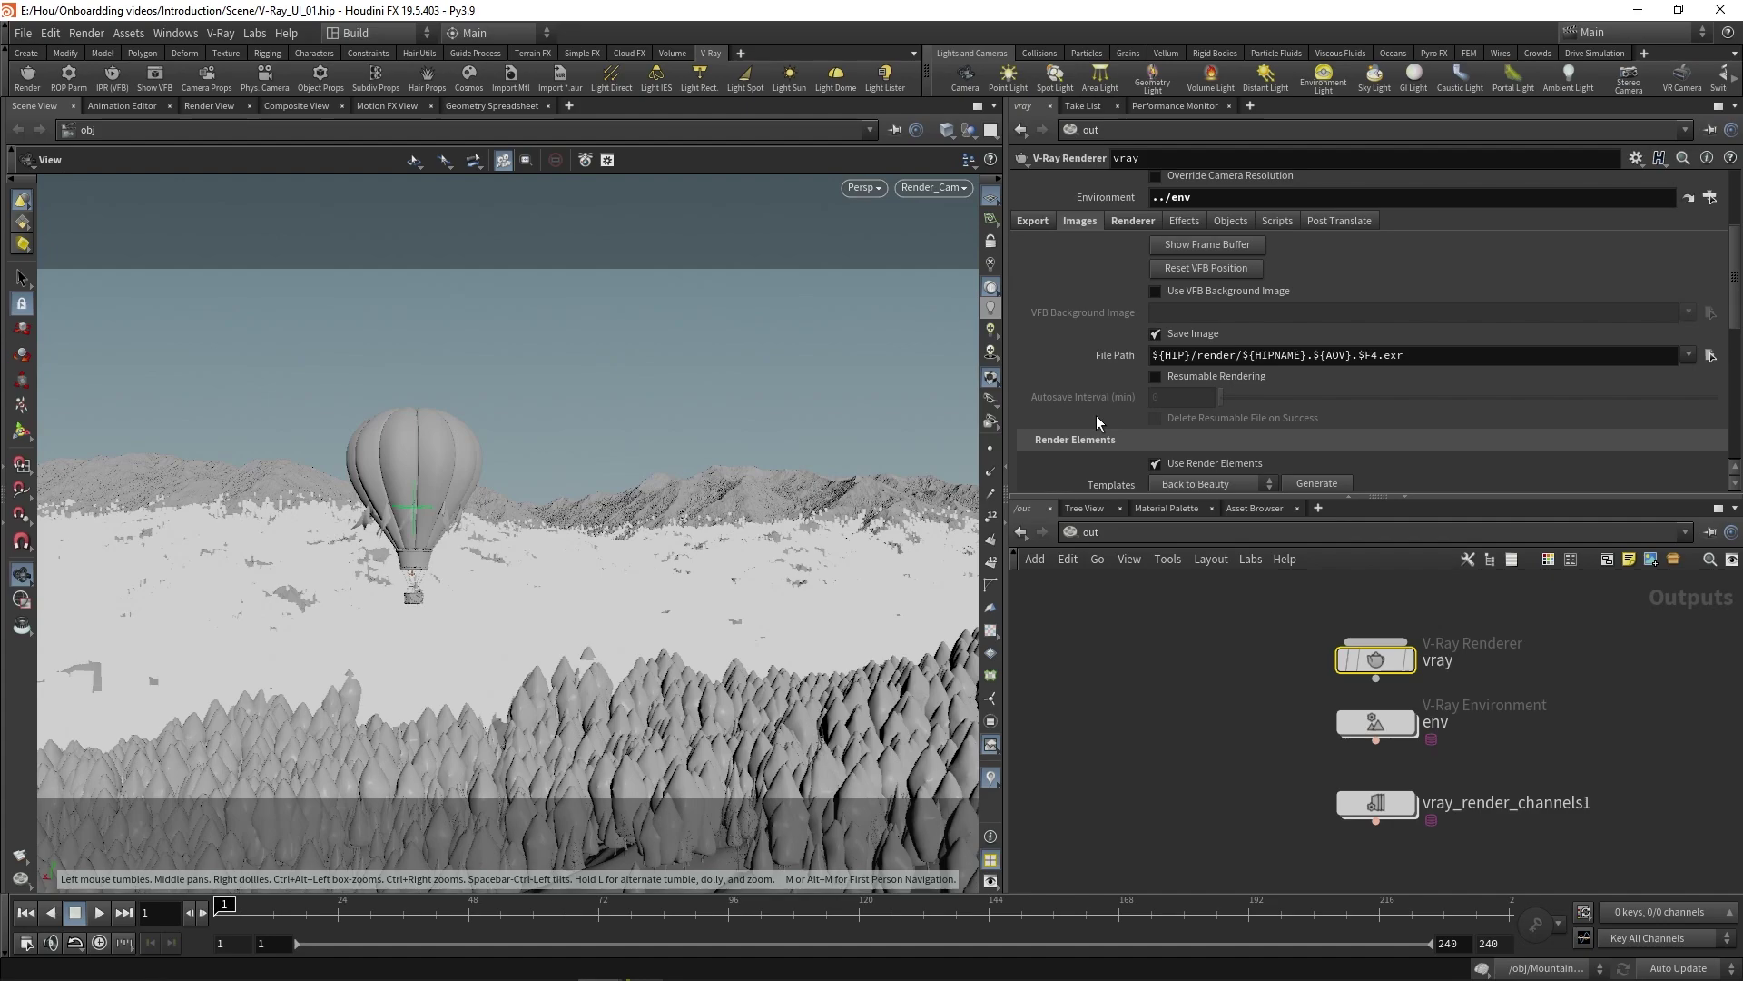
View the Renderer tab's sampler: Bucket image sampler, Lanczos filter, 24 max subdivs, 0.01 noise threshold
click(1132, 221)
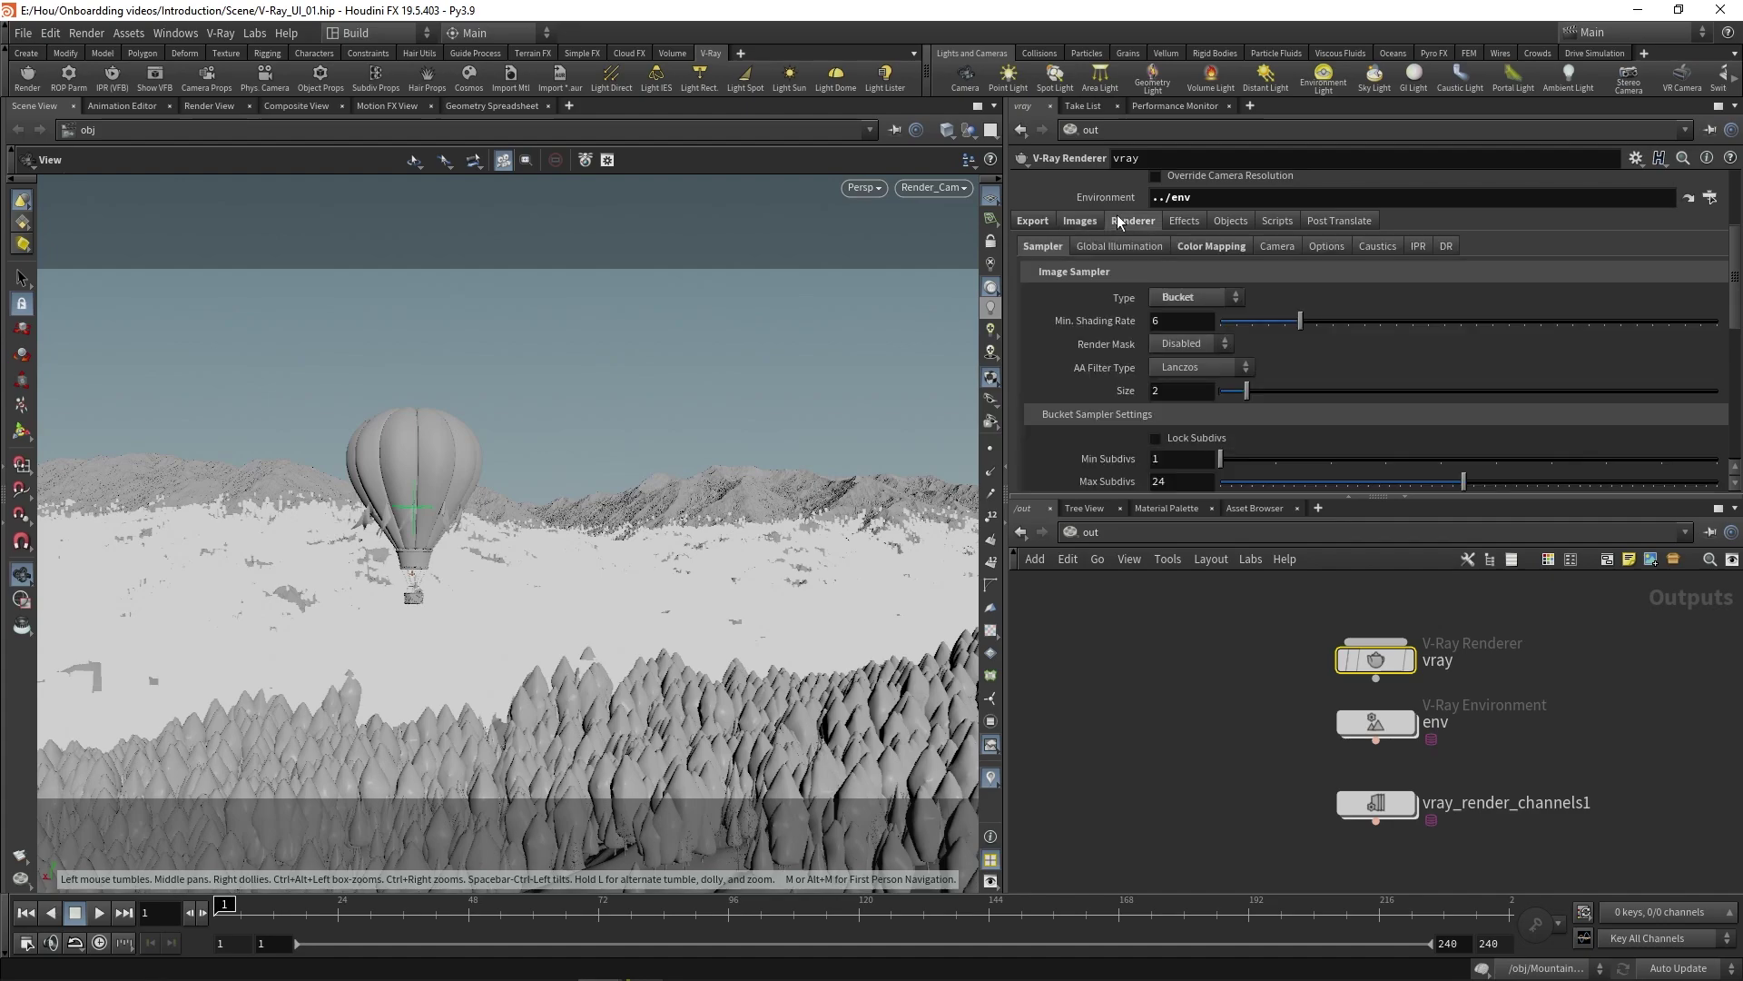
scroll(1069, 319, down, 1)
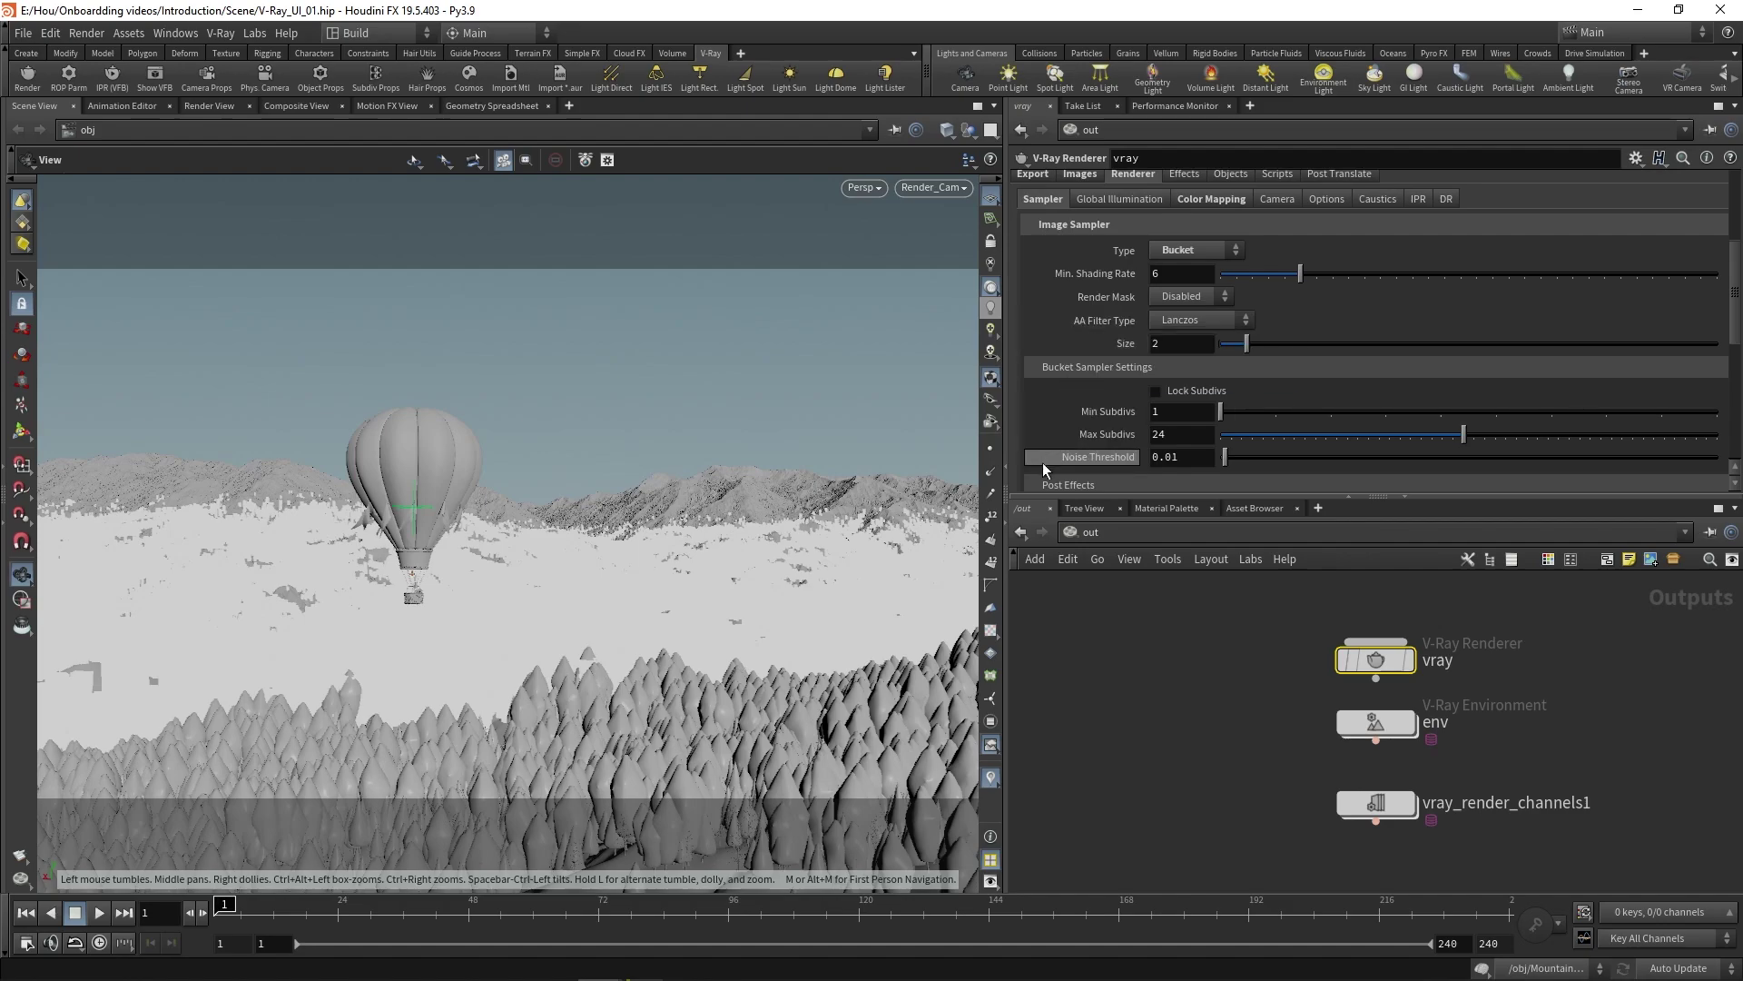
mouse_move(1043, 461)
scroll(1042, 433, up, 2)
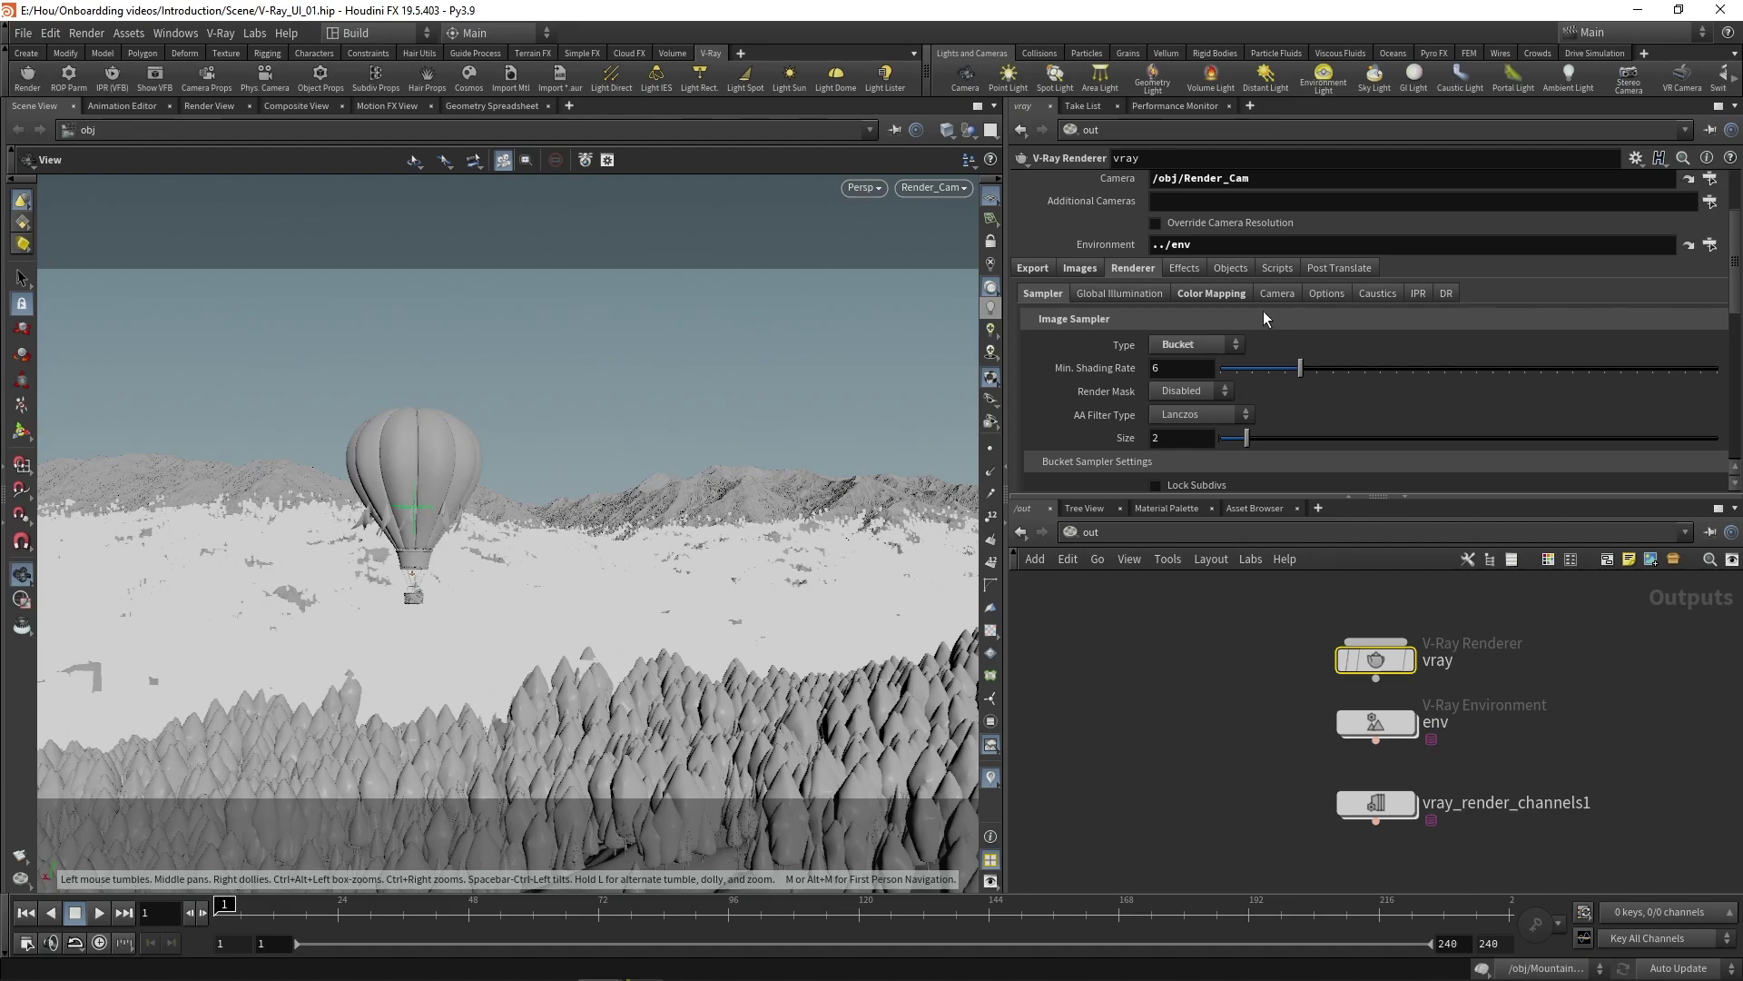
Review the vray renderer's Effects and Objects settings, selecting the Candidate Objects value
click(1186, 267)
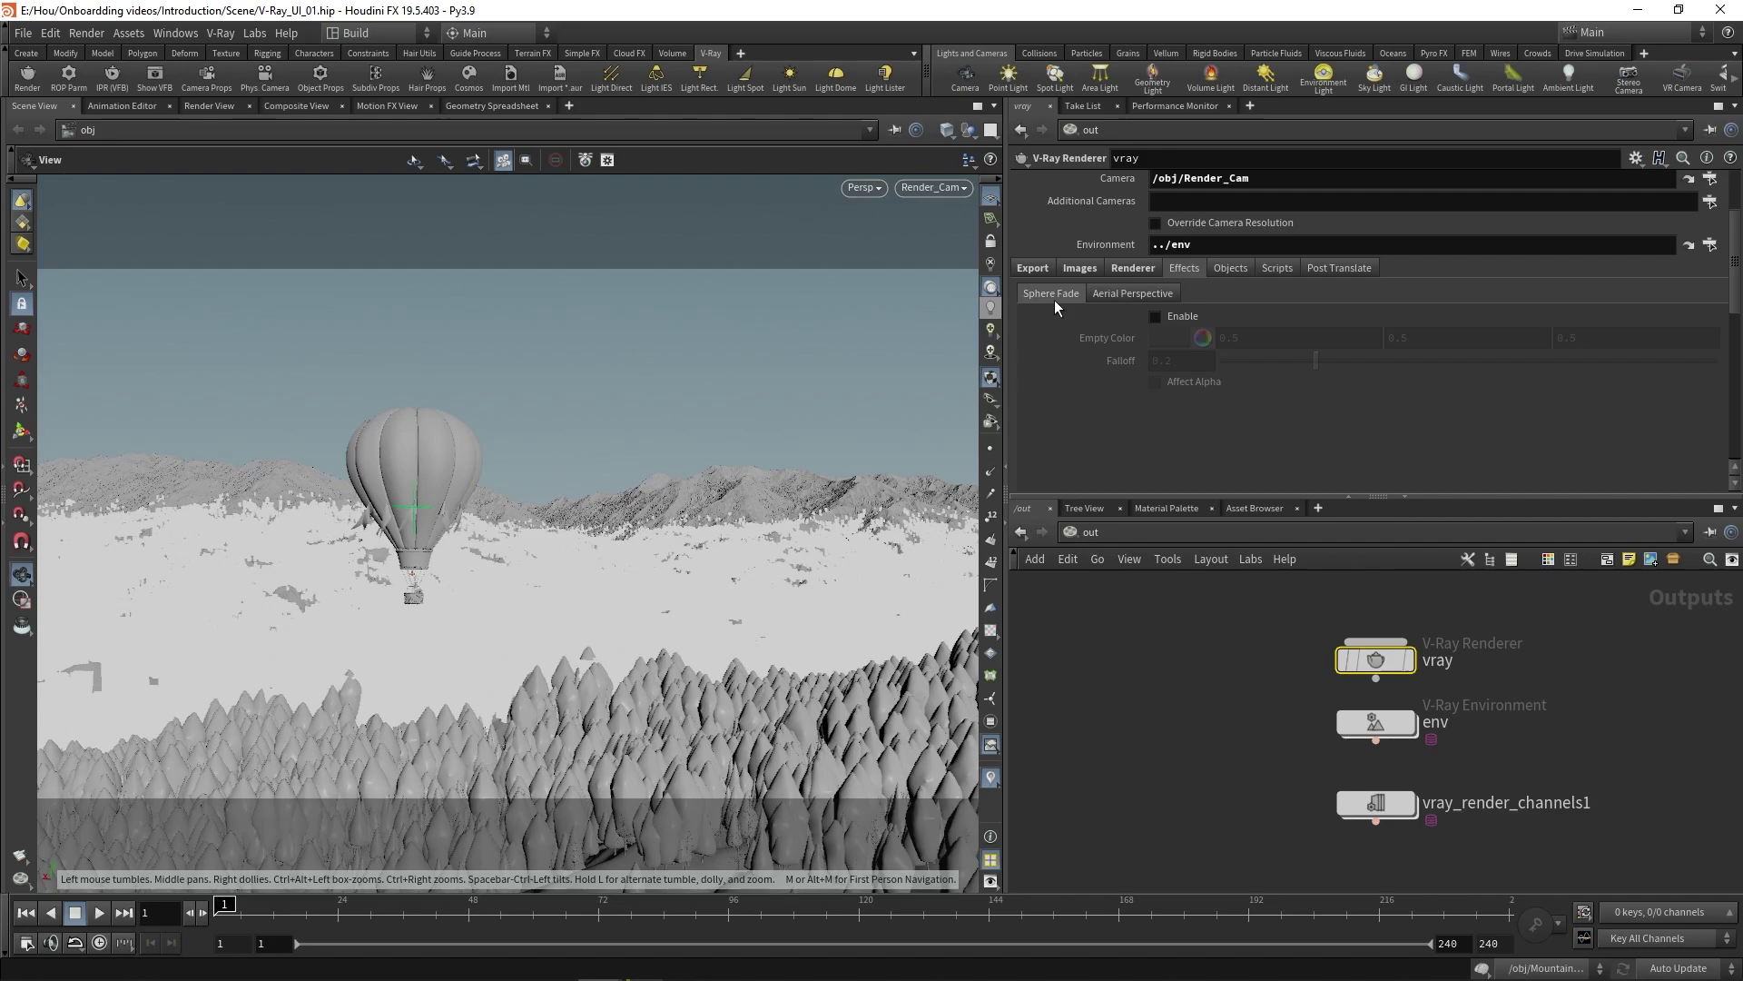
click(1214, 271)
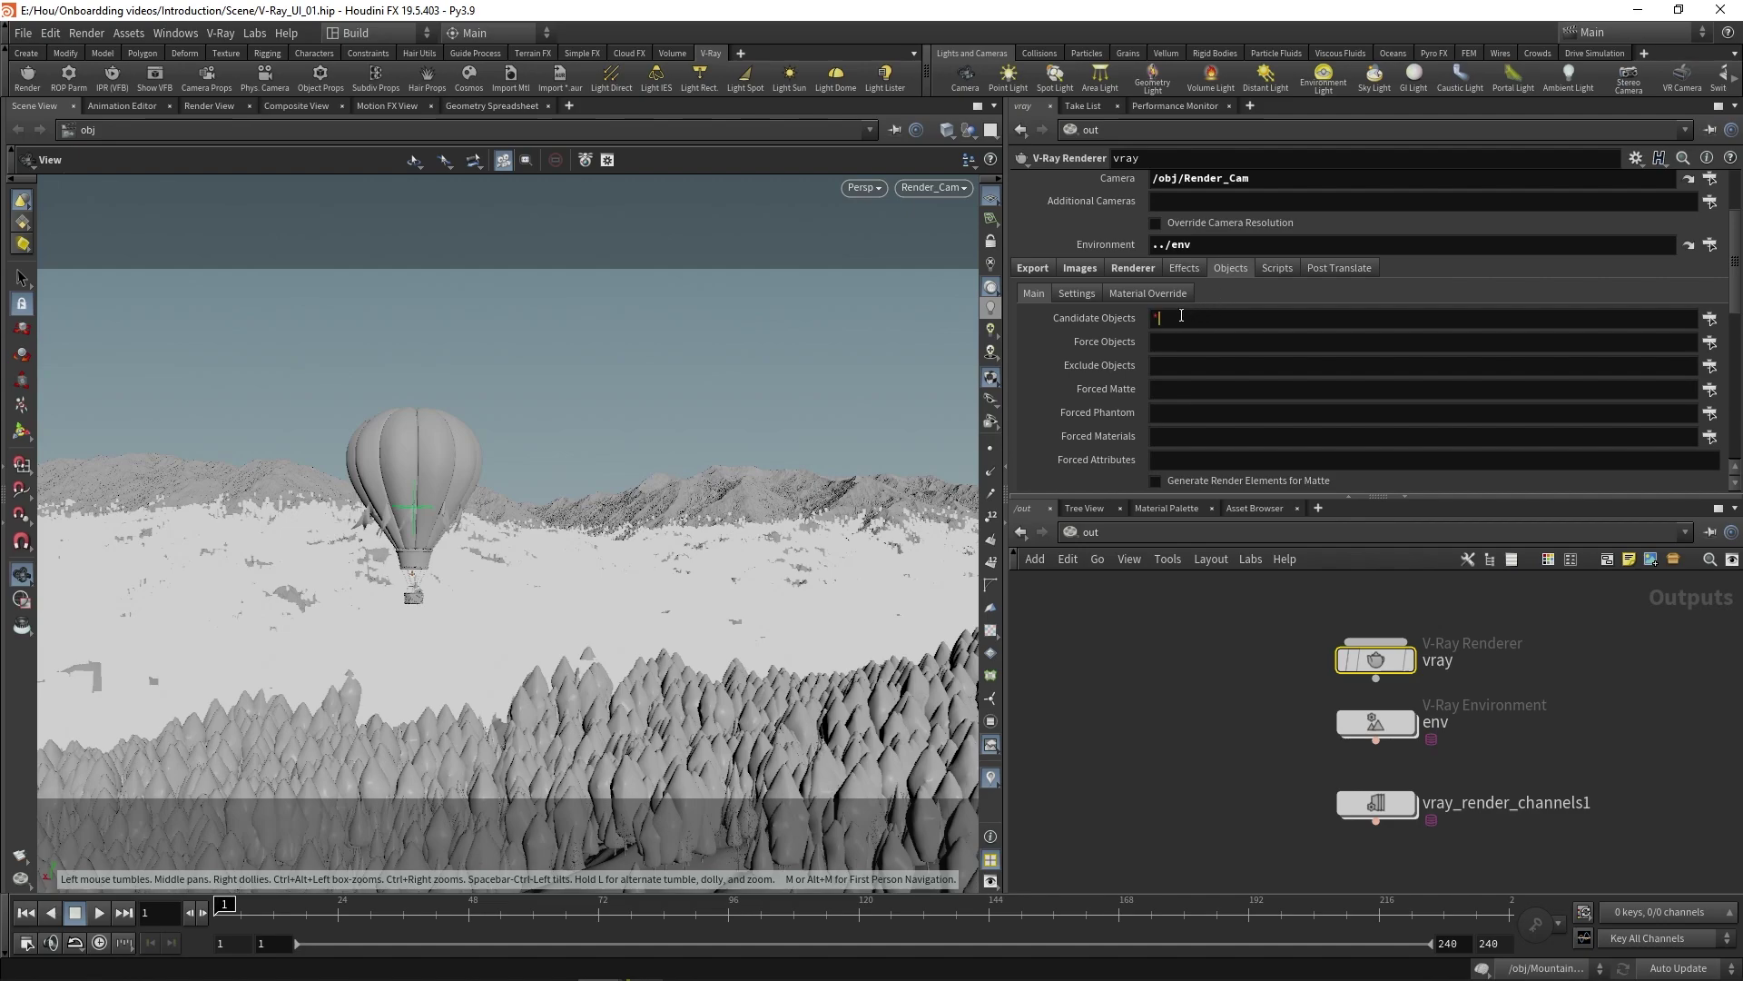
key(Return)
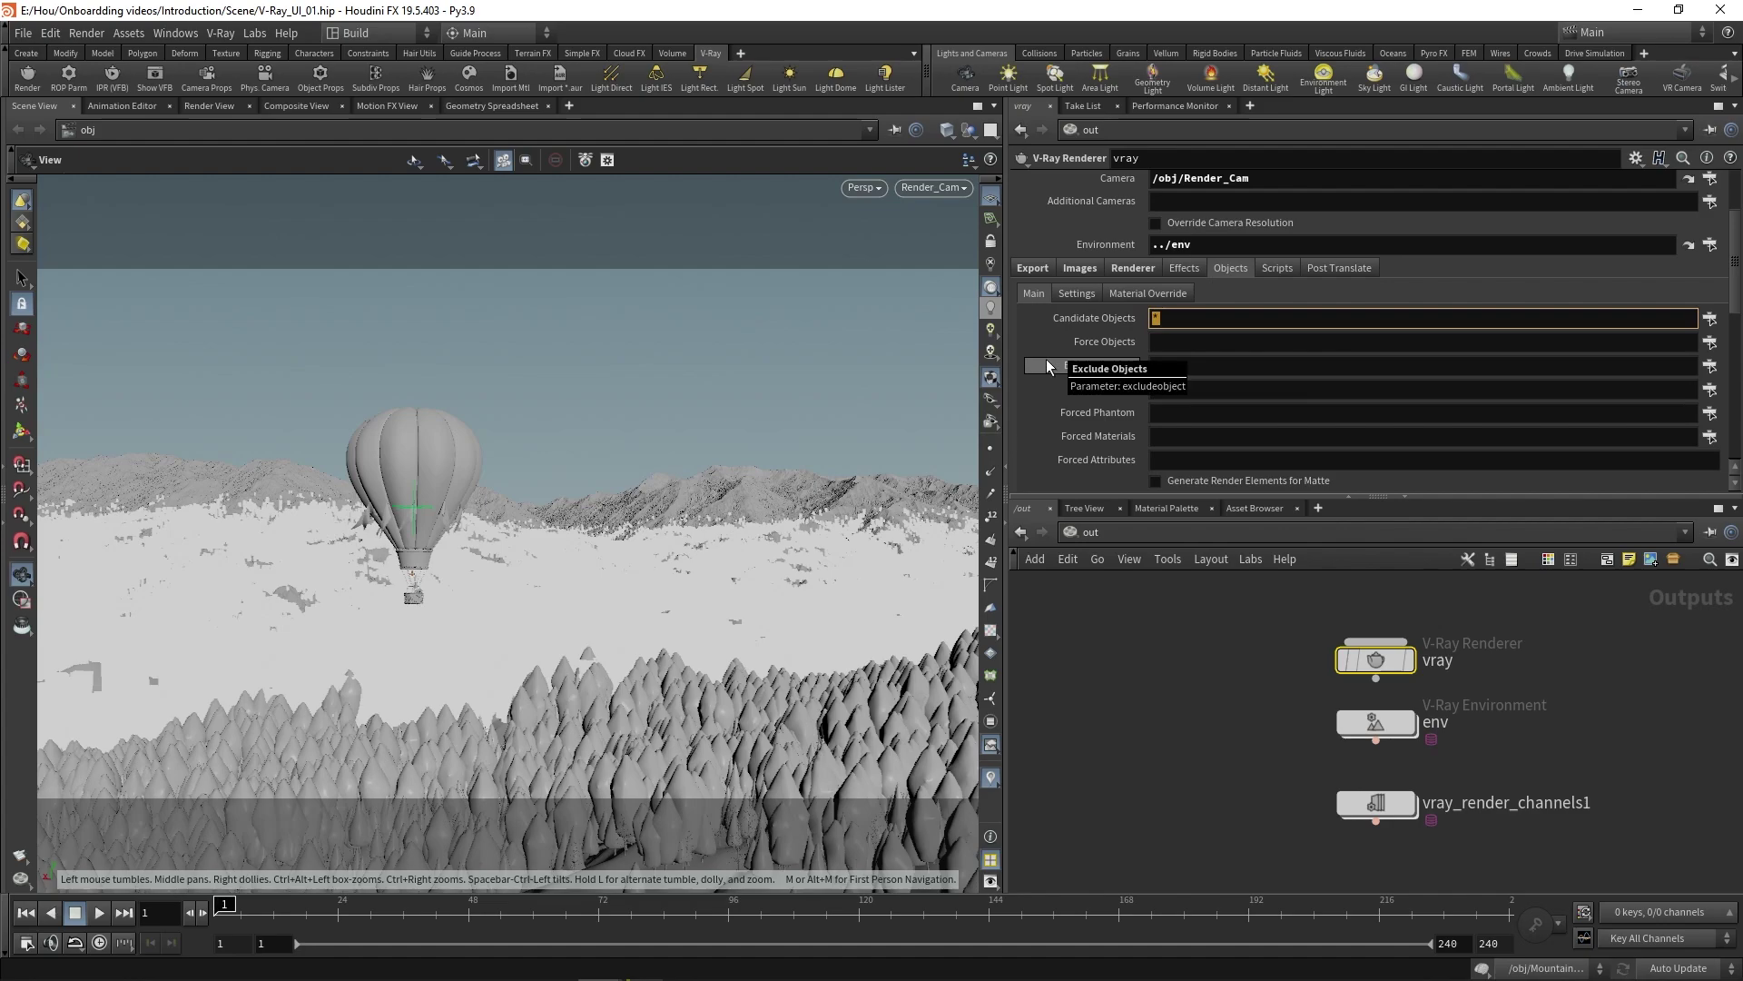
Jump to the /obj network and back to /out, then scroll to the light override fields
click(1080, 533)
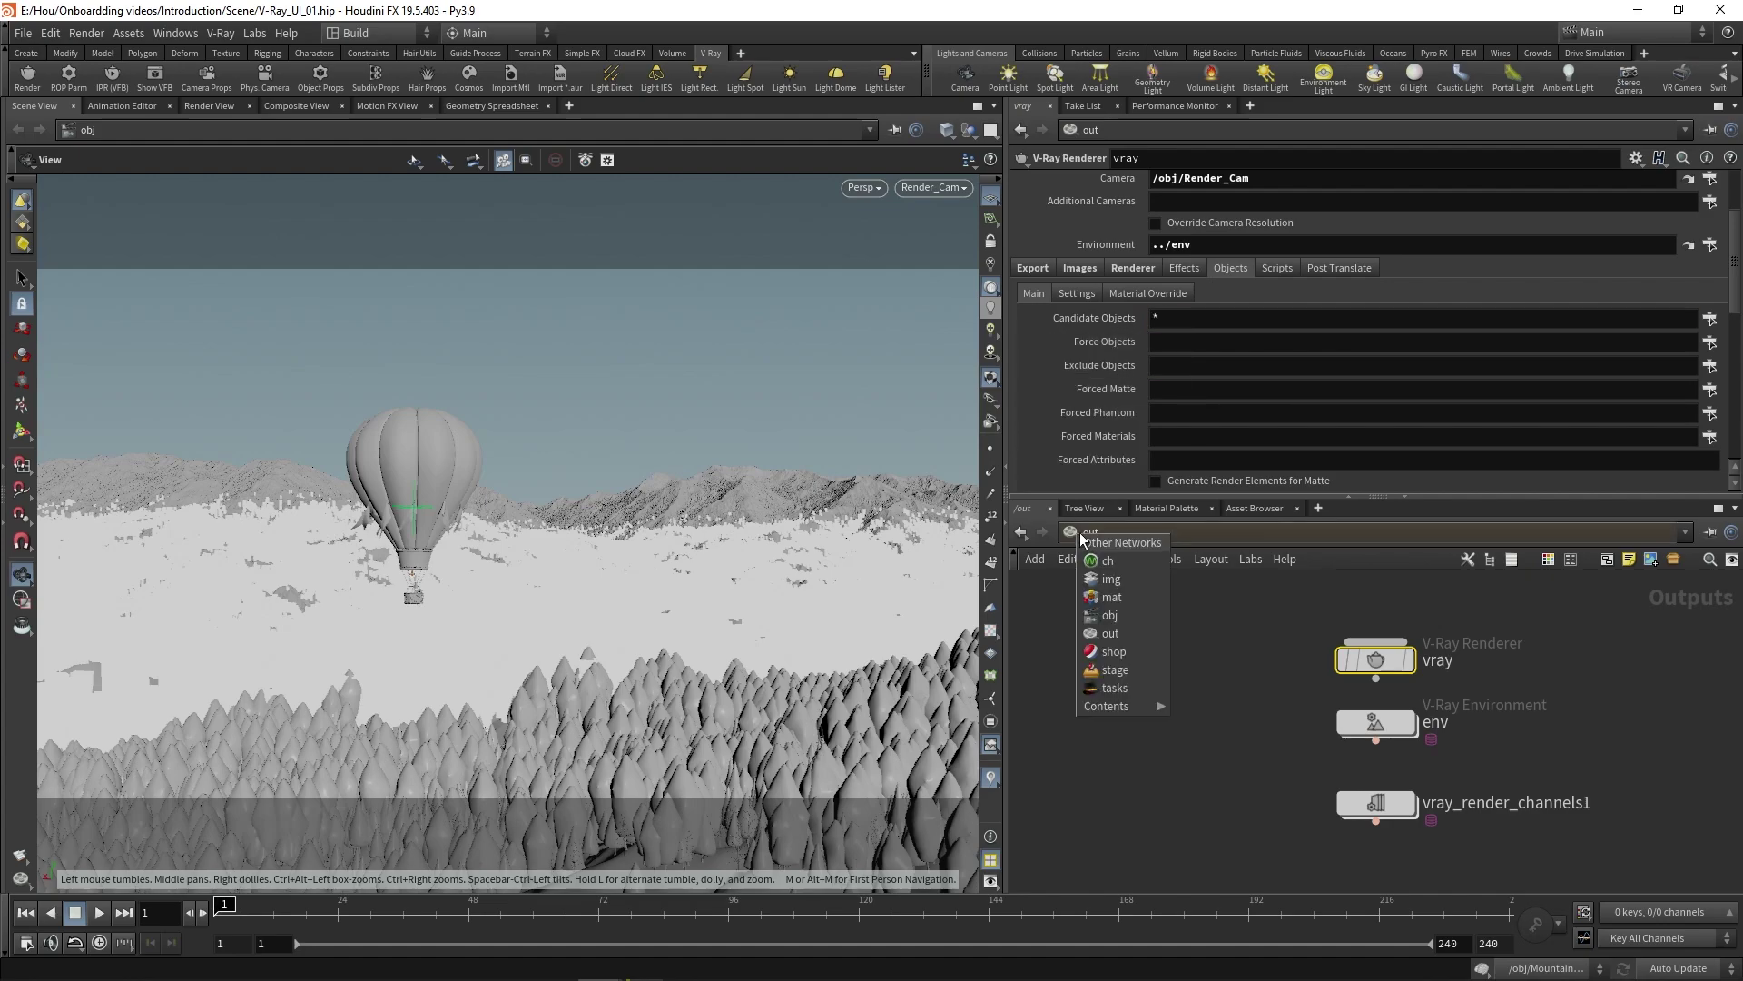
click(1106, 617)
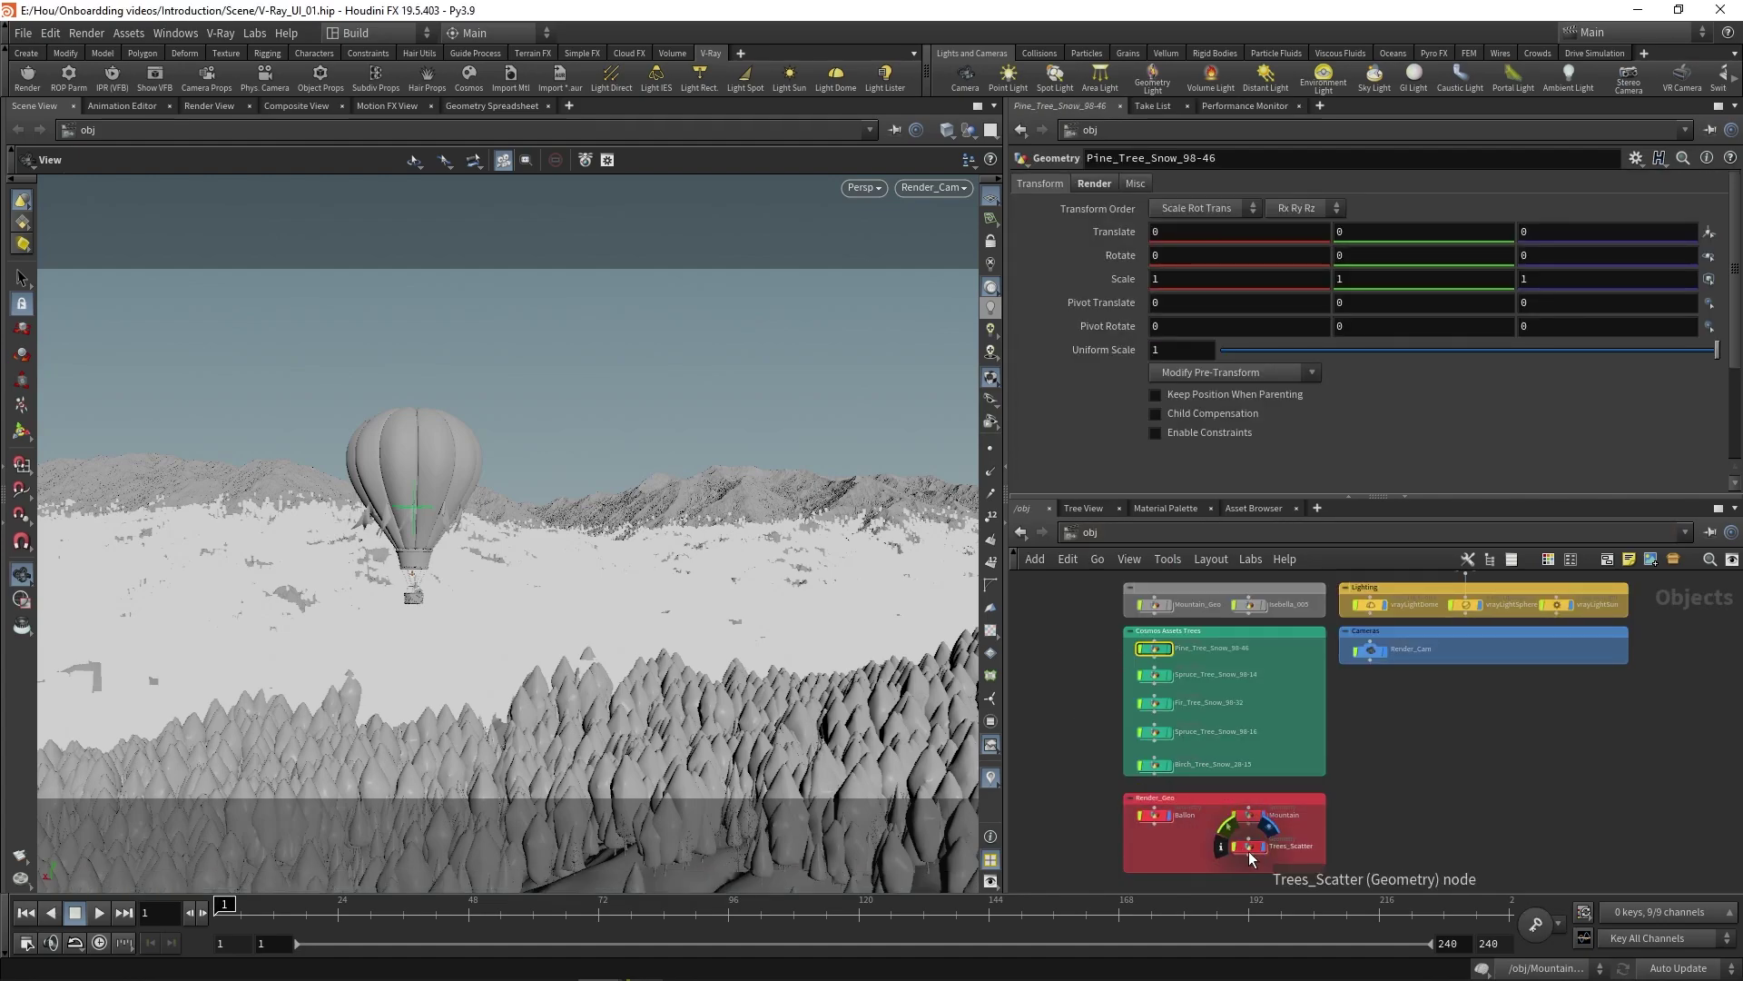
click(1109, 538)
click(1141, 643)
scroll(1043, 416, down, 2)
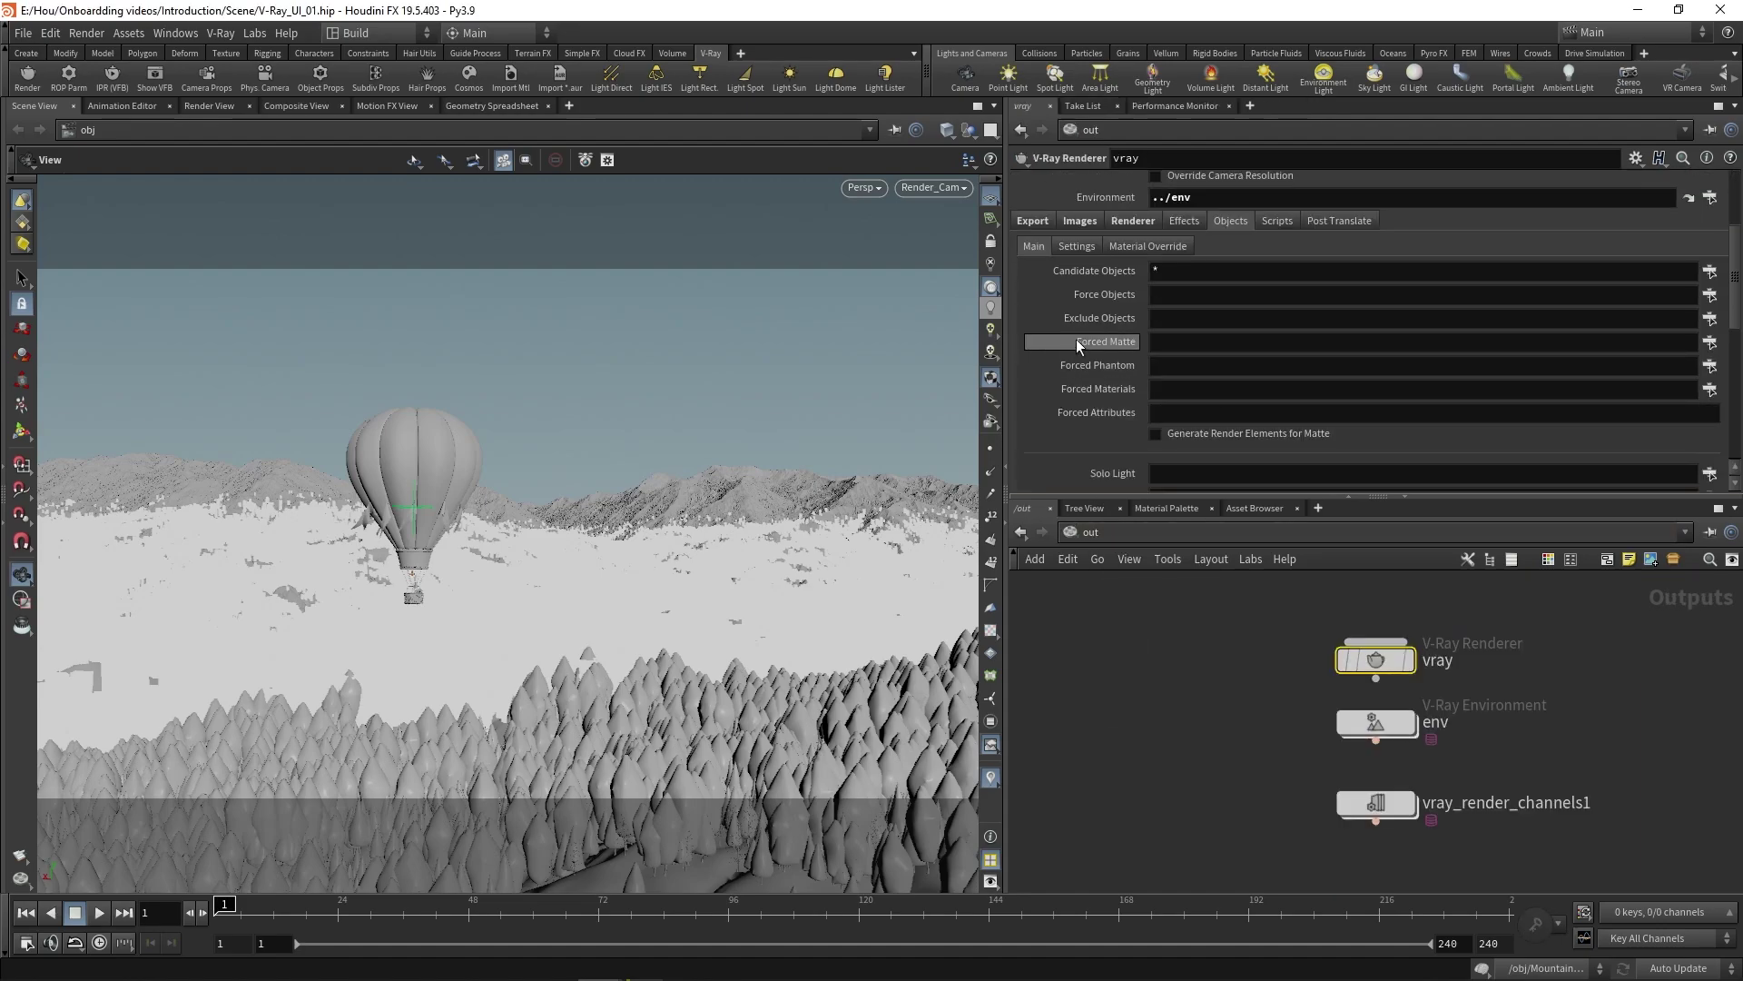
scroll(1099, 300, down, 4)
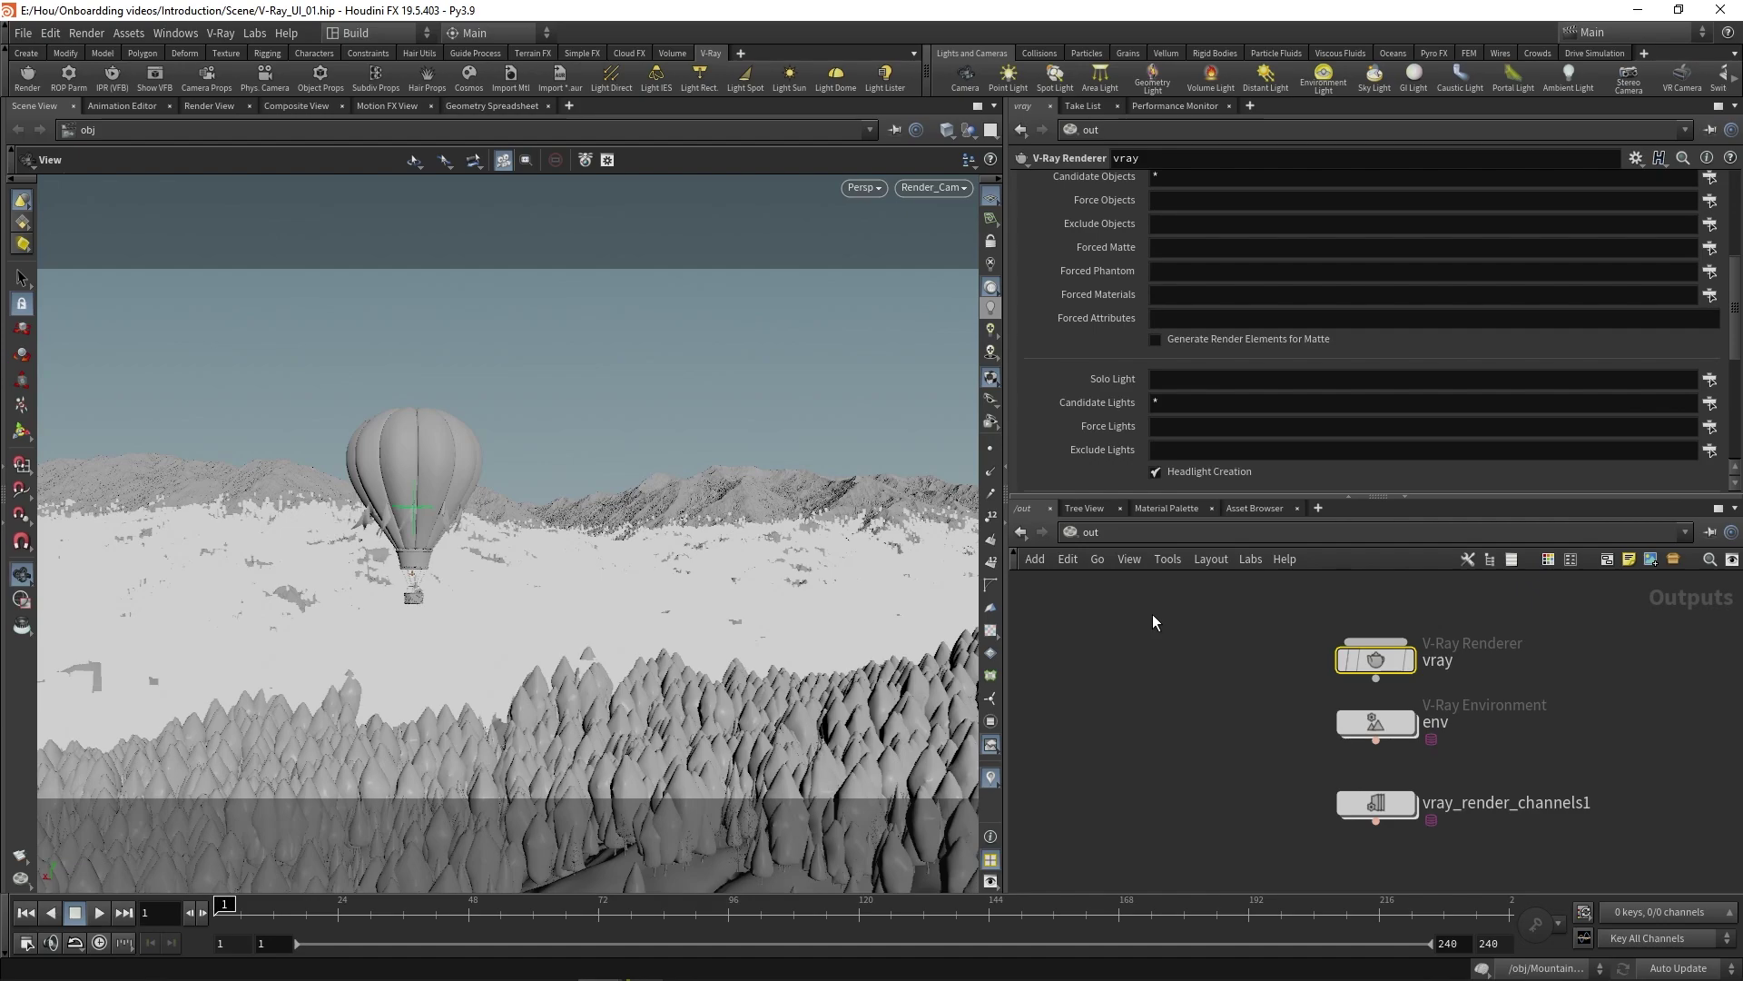
Add a V-Ray Deadline node below the other output nodes
key(Tab)
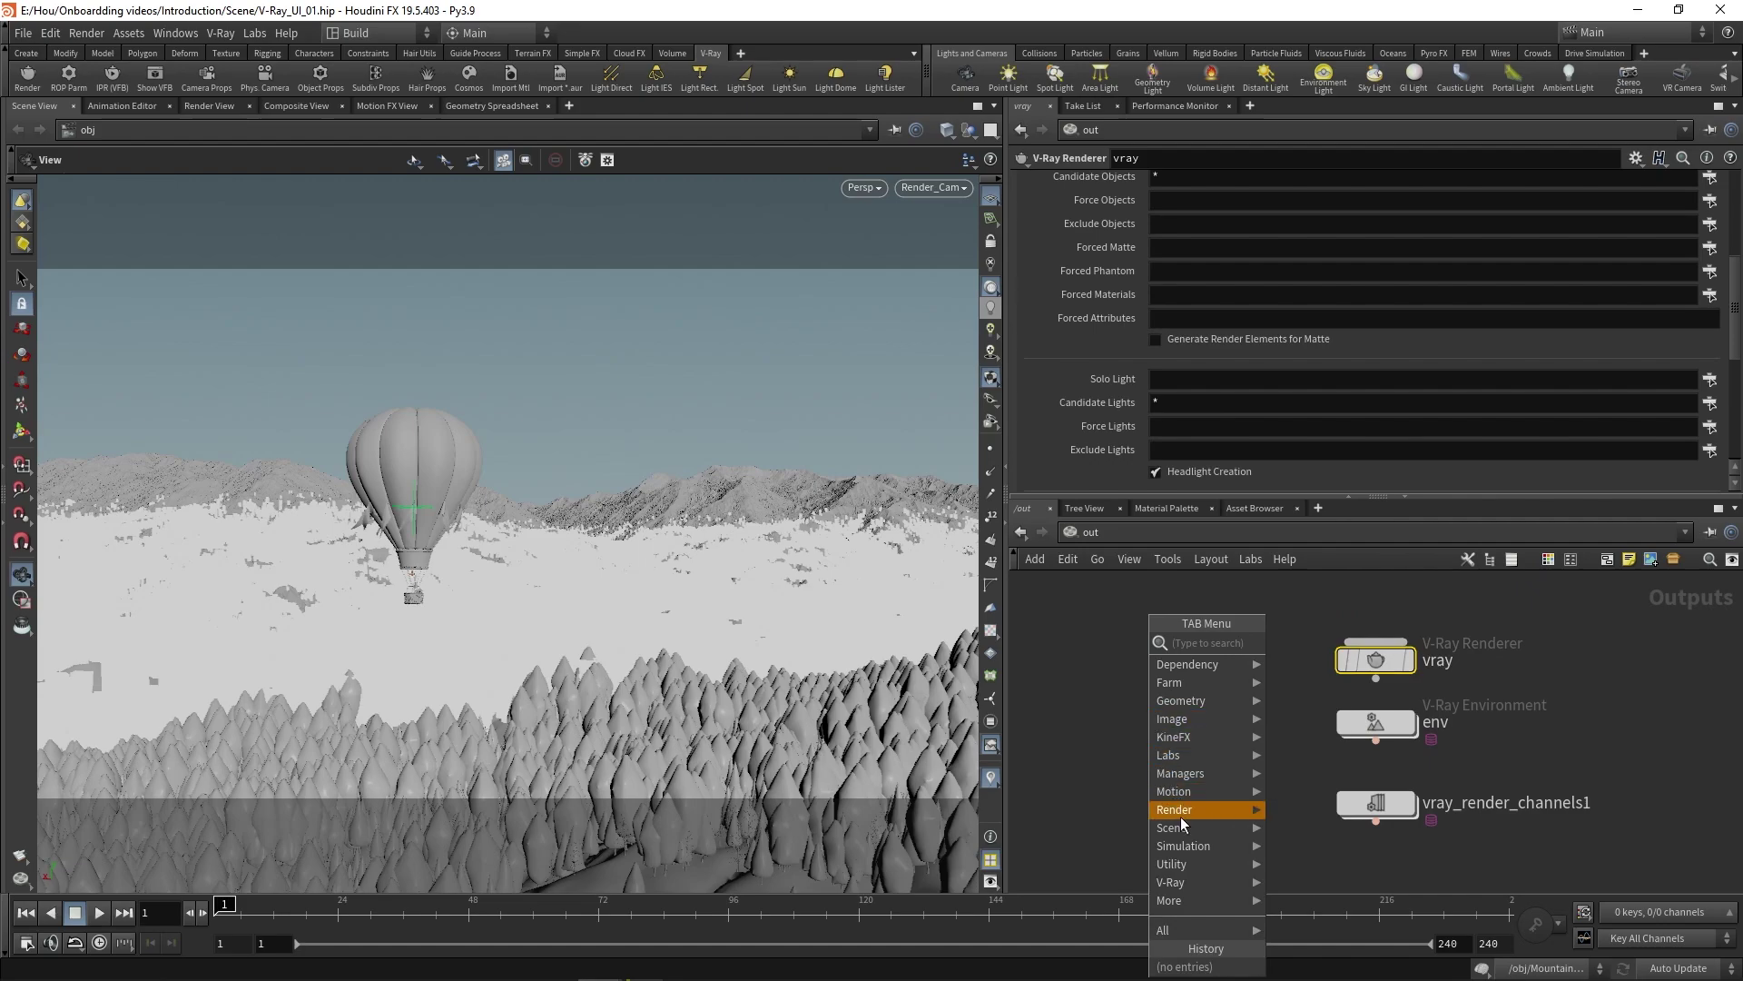
mouse_move(1189, 877)
click(1339, 794)
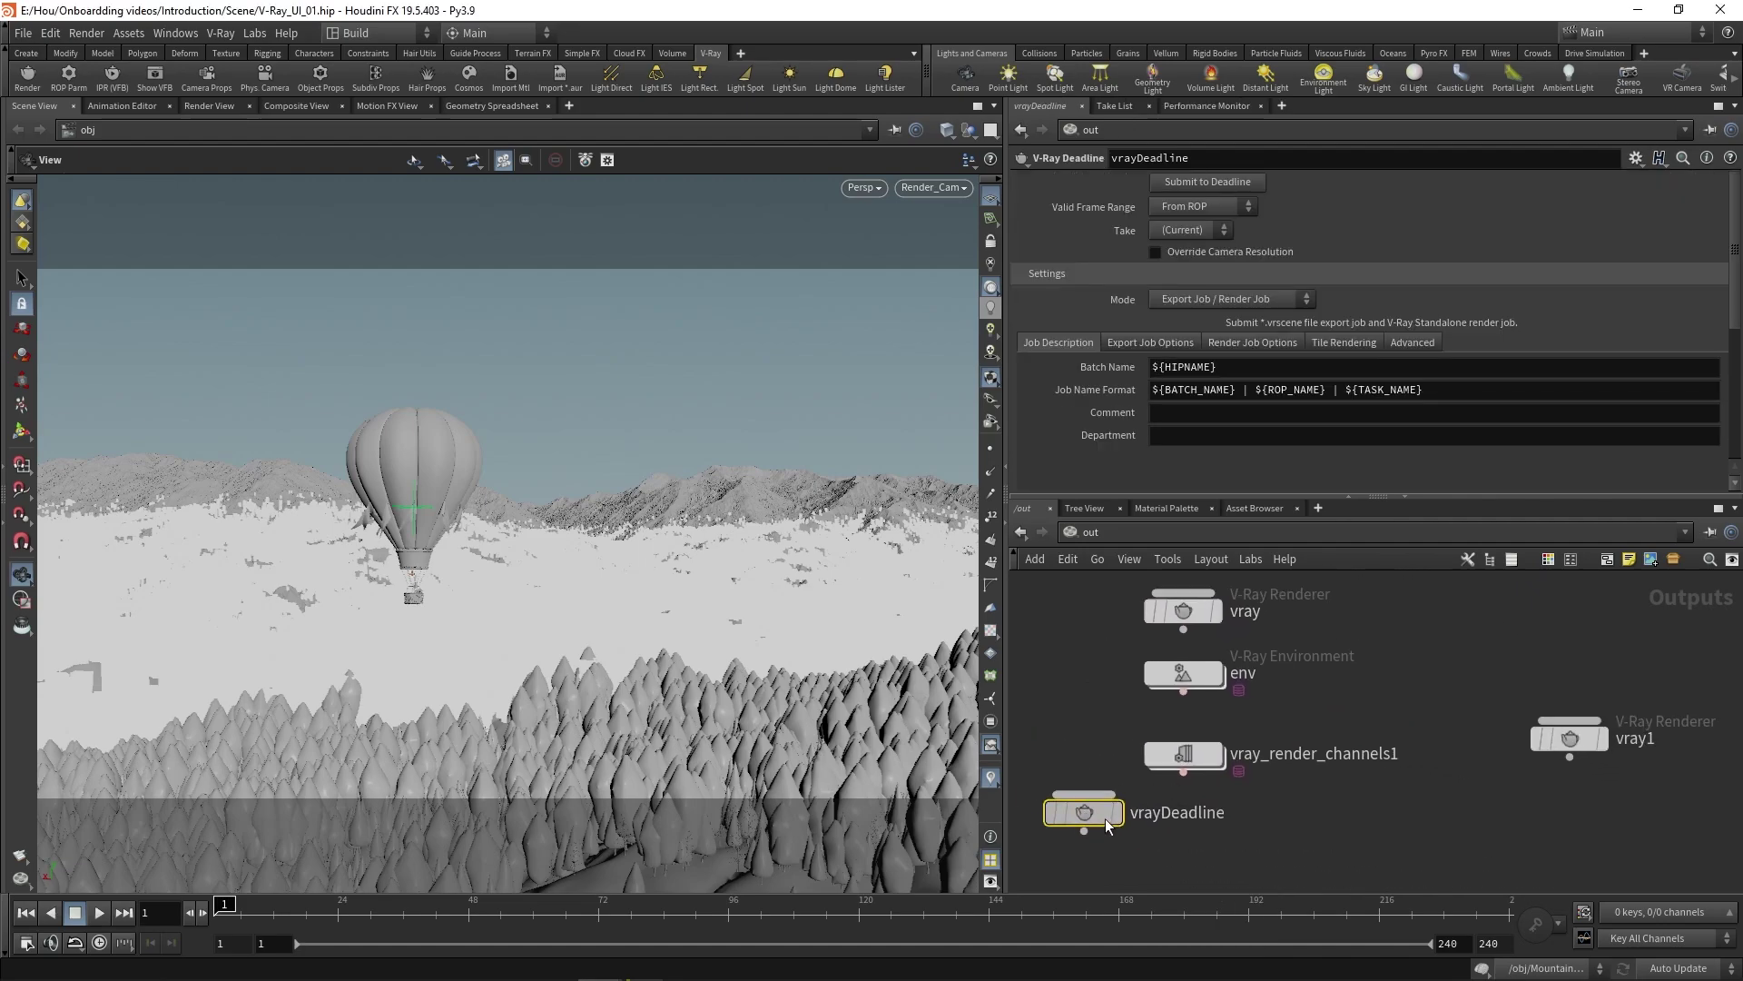
click(1183, 842)
Move vray1 beside vray, compare their settings, and wire both renderers into vrayDeadline
drag(1570, 737, 1412, 610)
click(1183, 610)
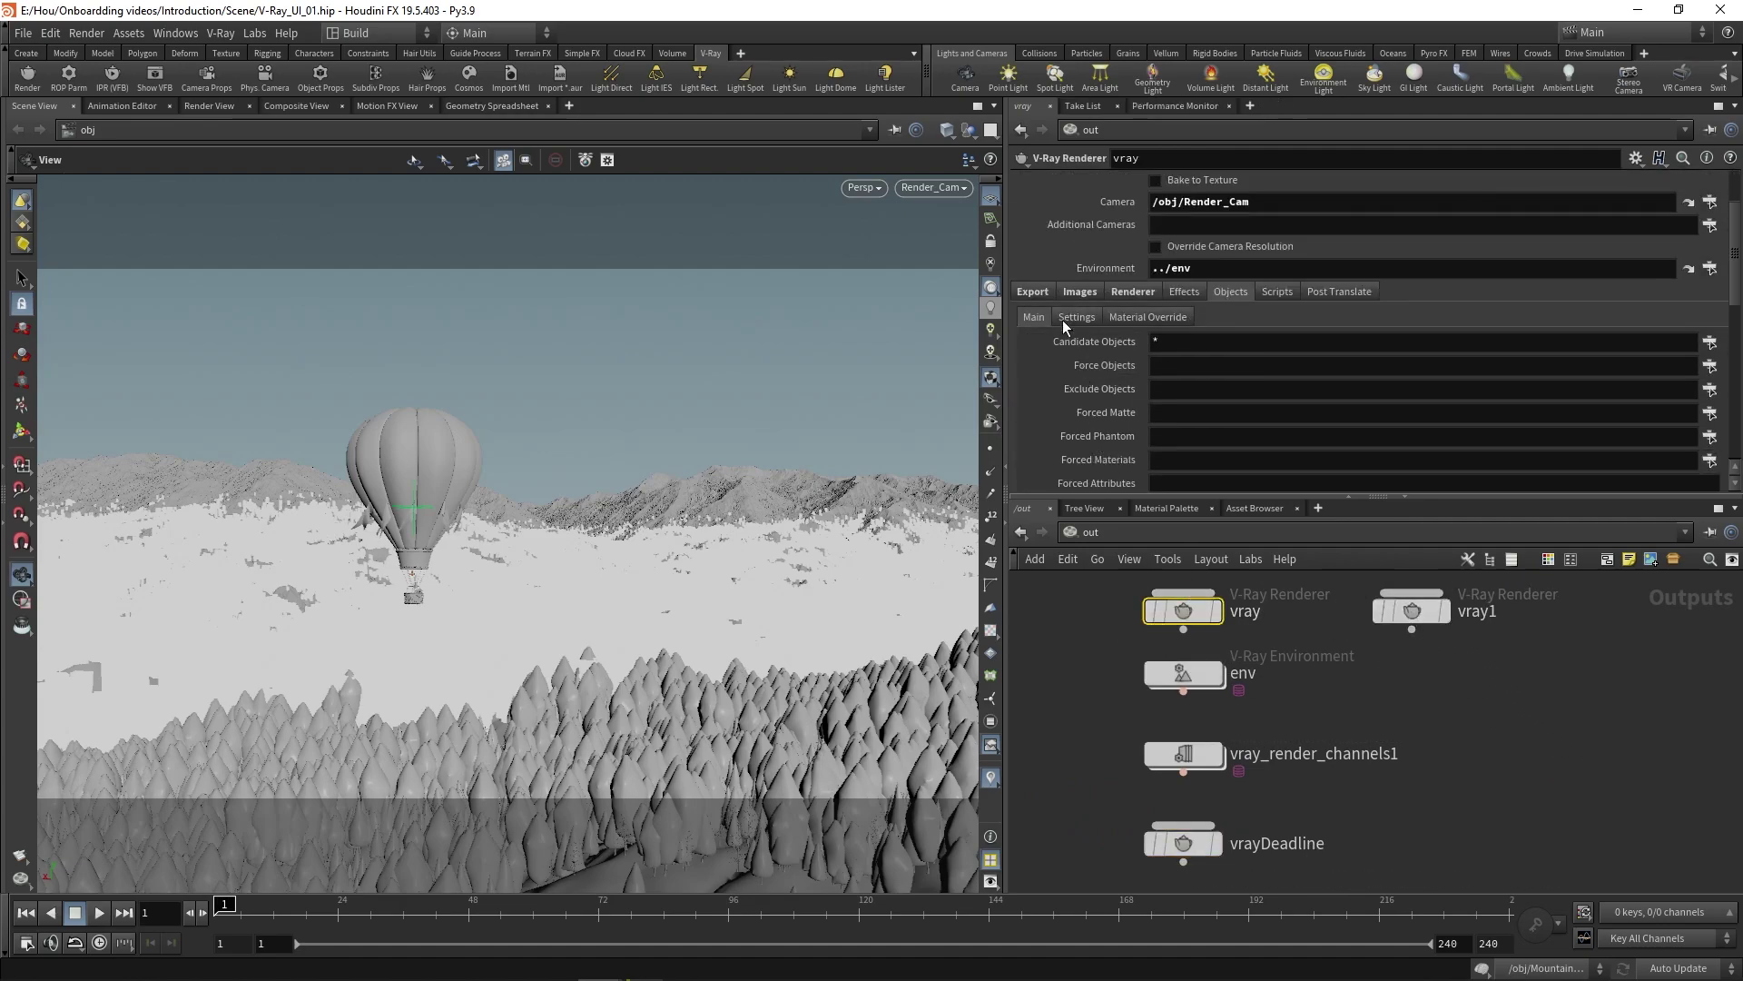
click(1044, 292)
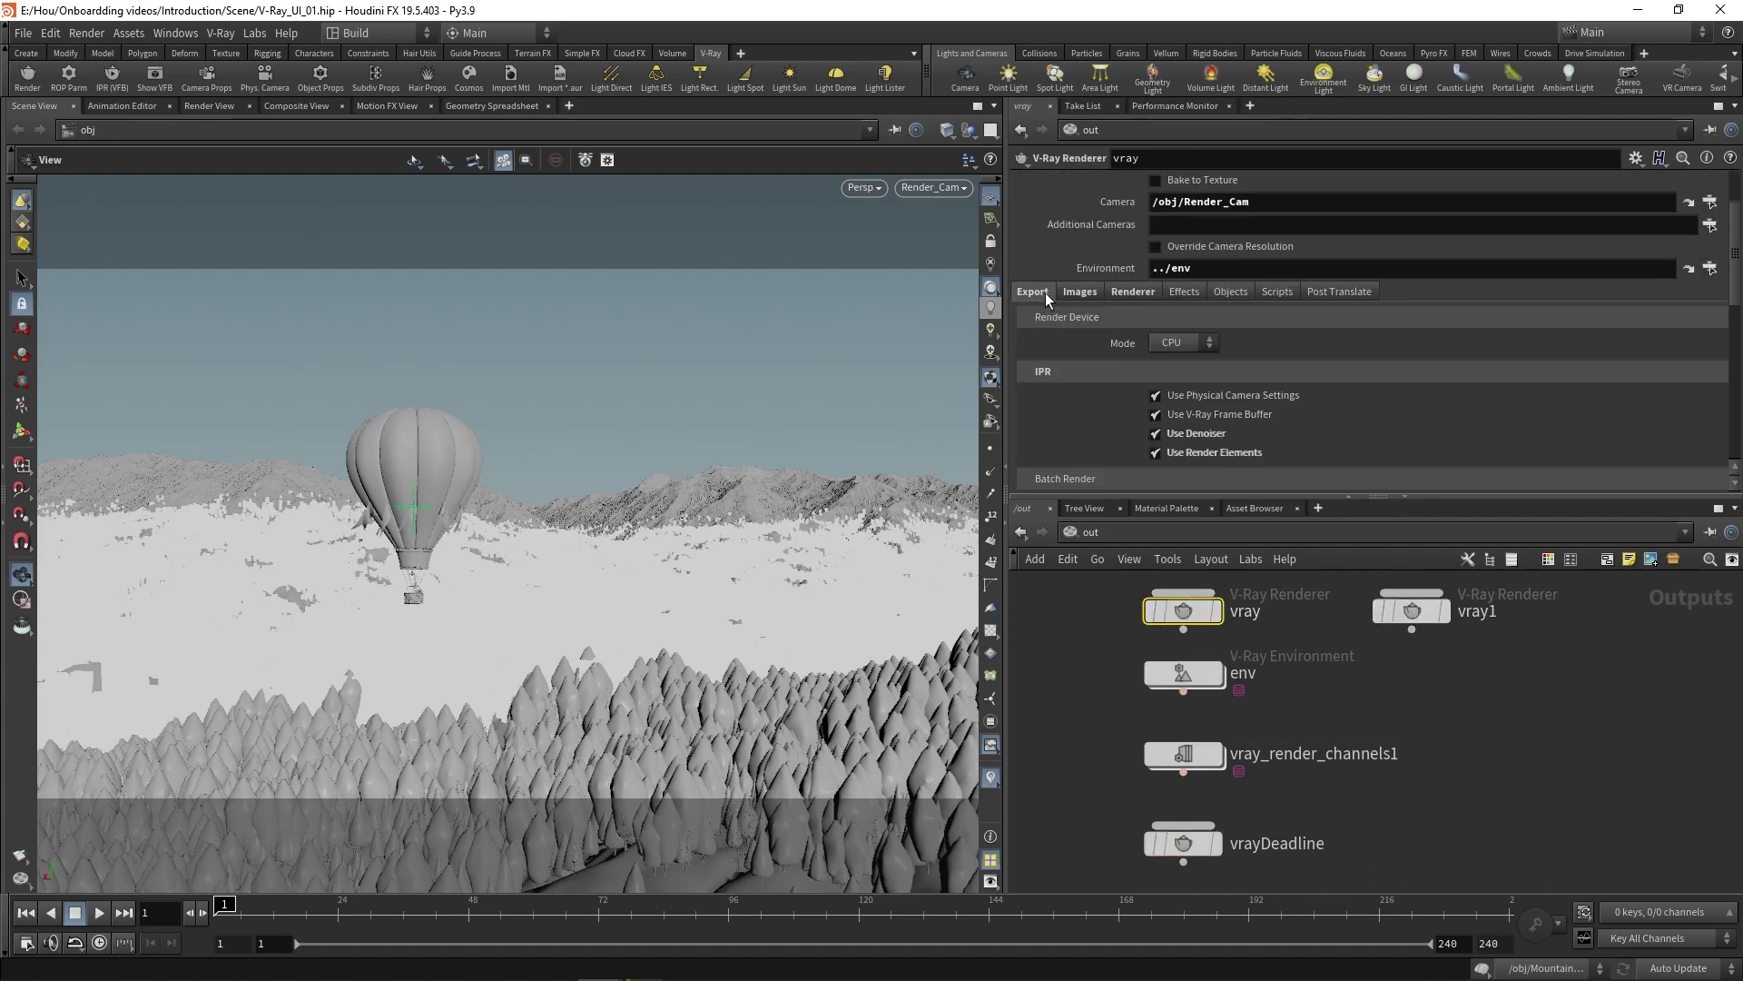
click(1403, 612)
click(1203, 615)
click(1408, 615)
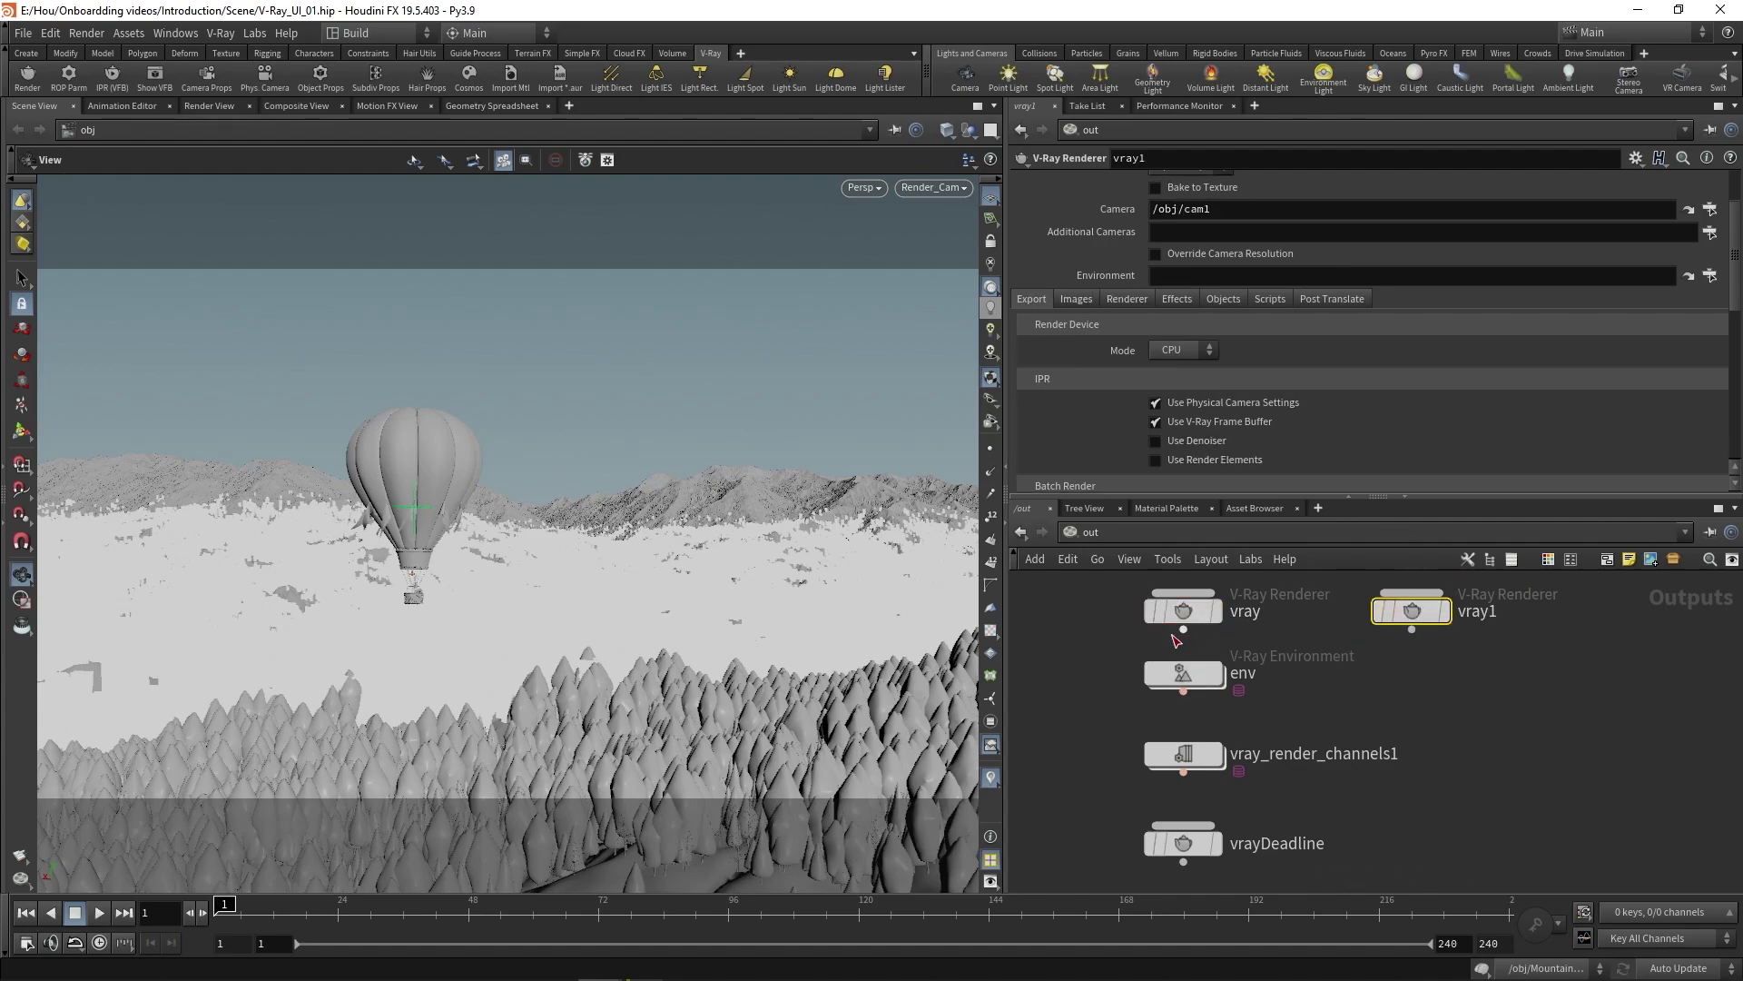
drag(1115, 595, 1423, 648)
click(1413, 630)
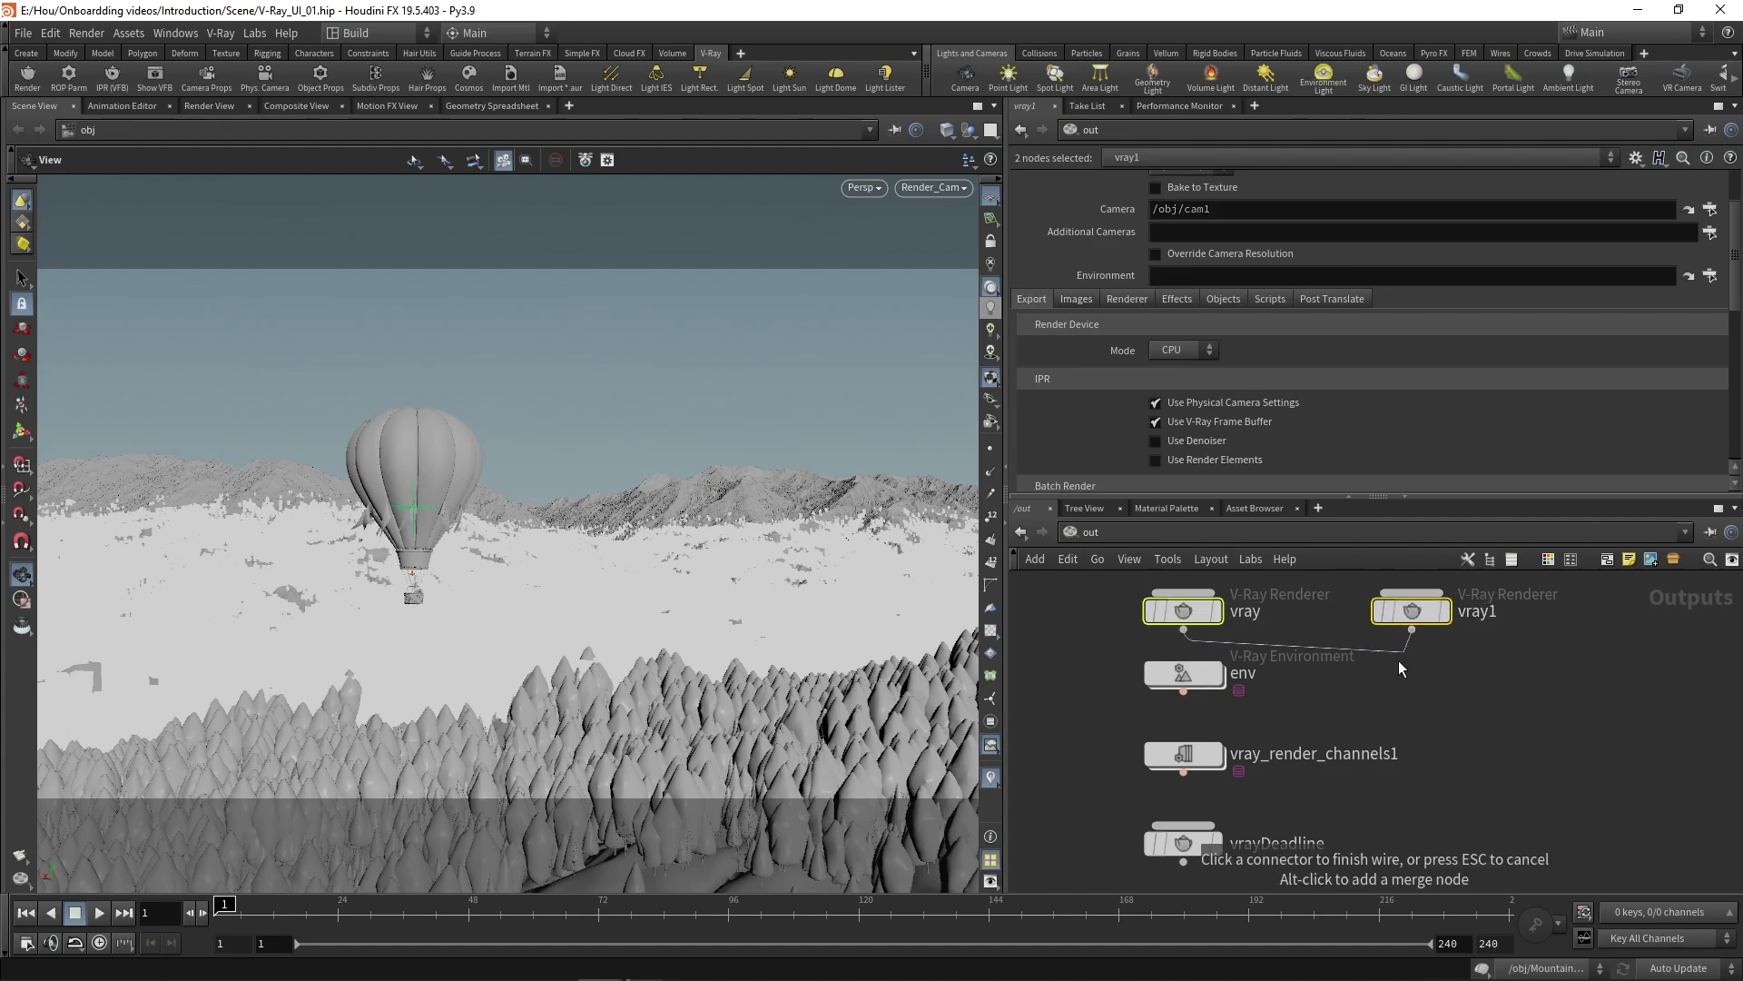
click(1218, 803)
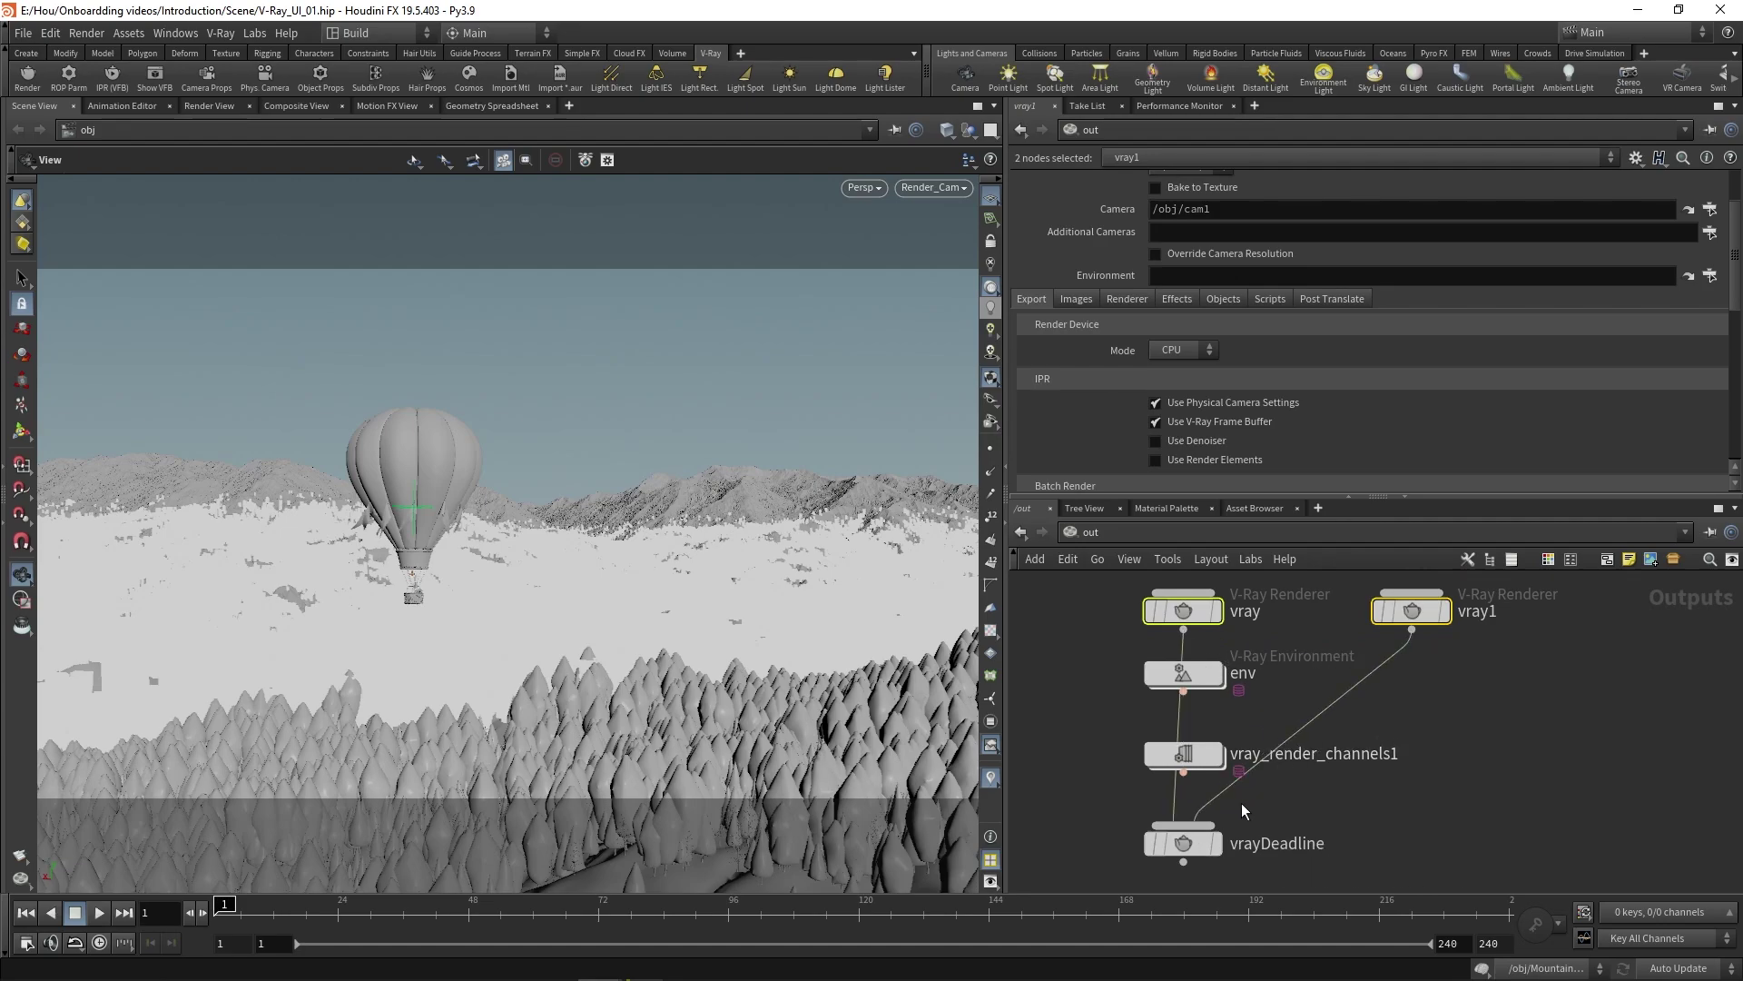
Place a Chaos Cloud node beside vrayDeadline and wire vray and vray1 into it
click(1363, 814)
key(Tab)
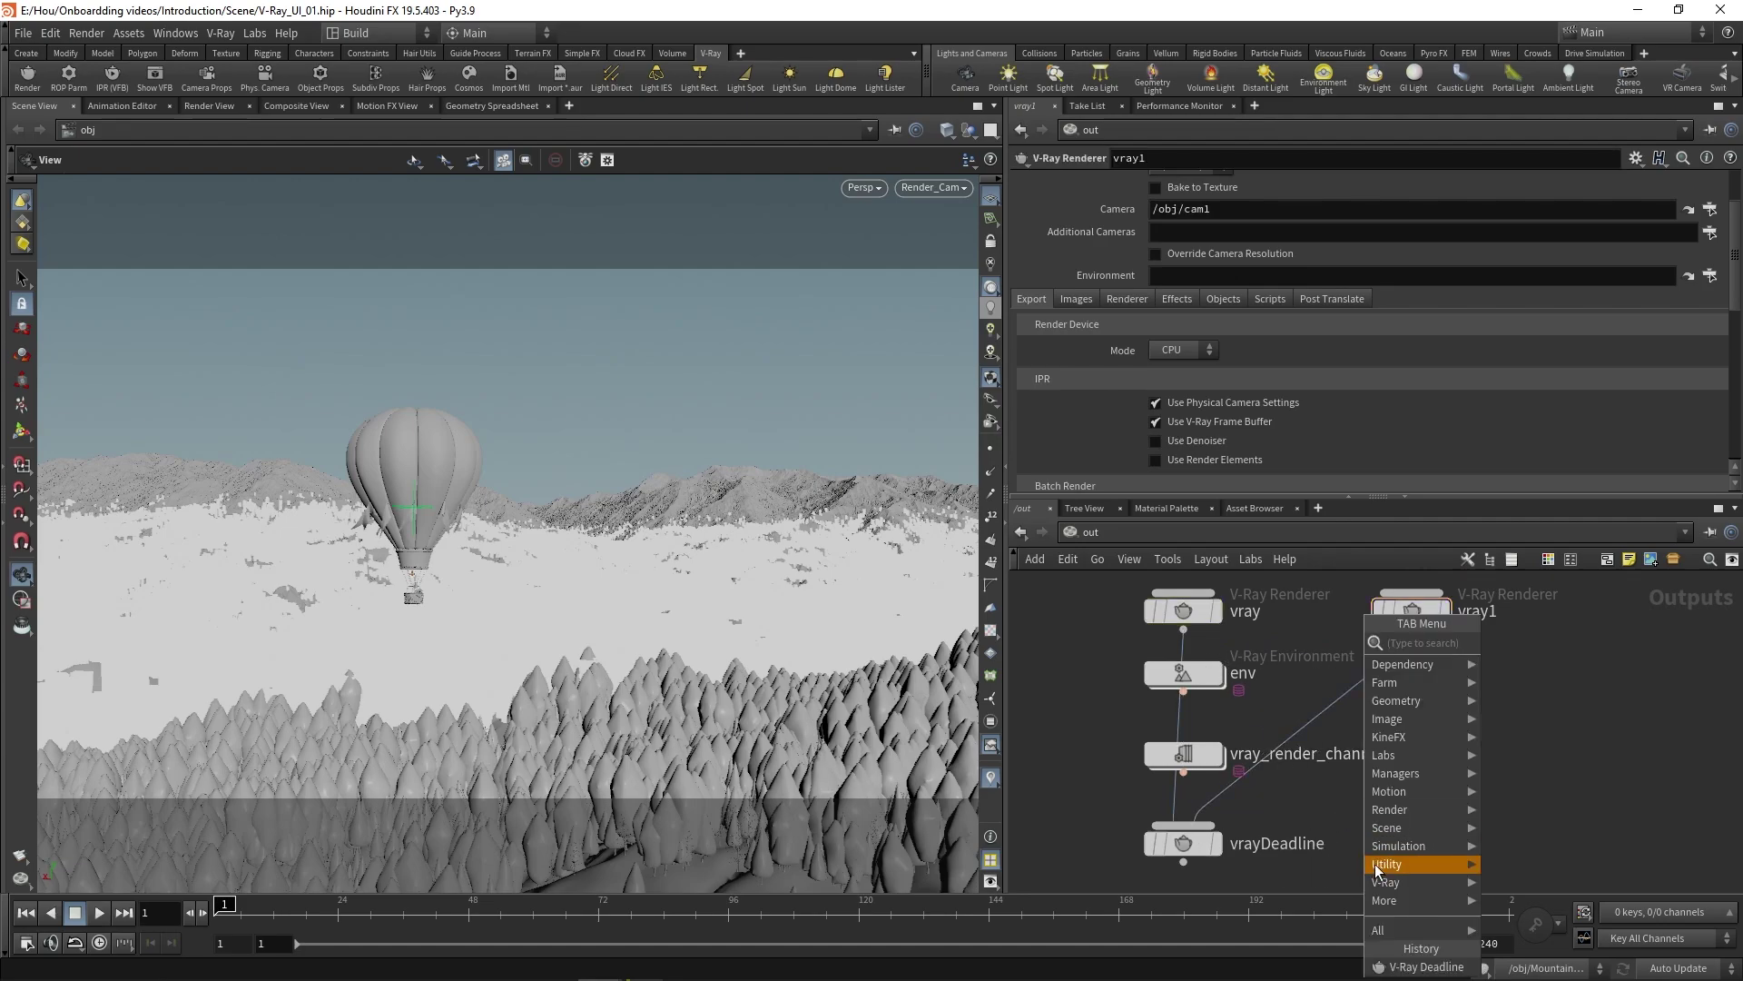
mouse_move(1378, 877)
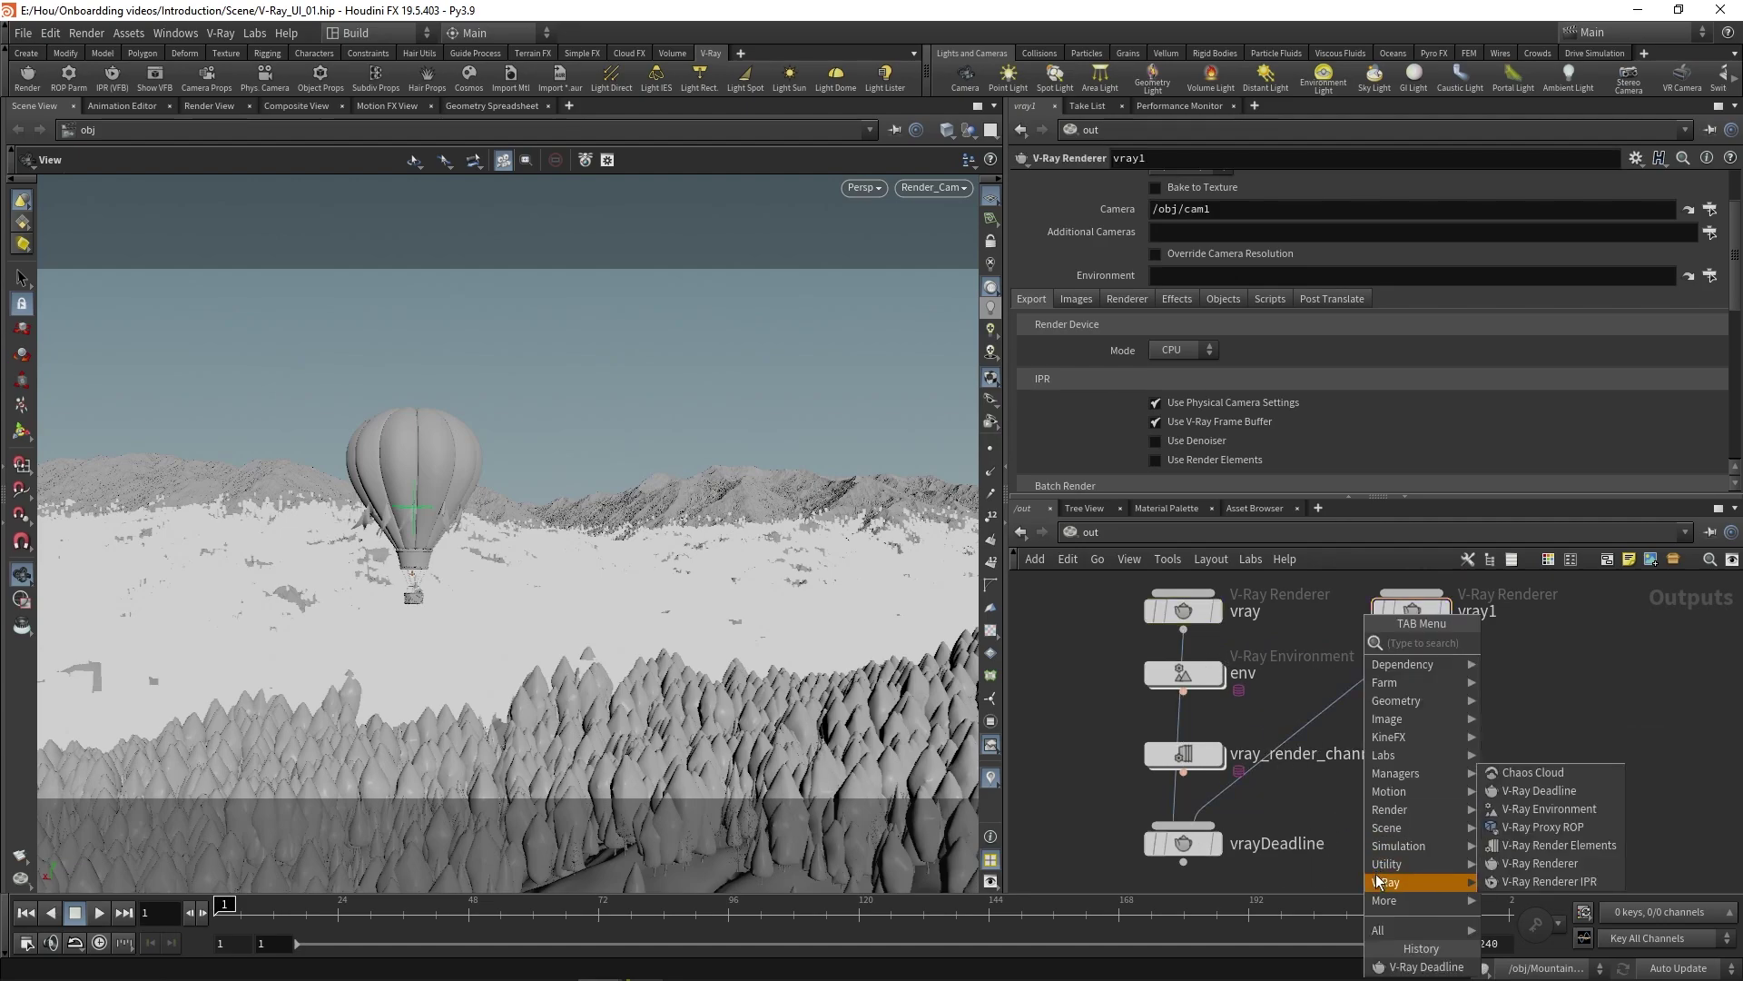
click(1538, 777)
click(1415, 842)
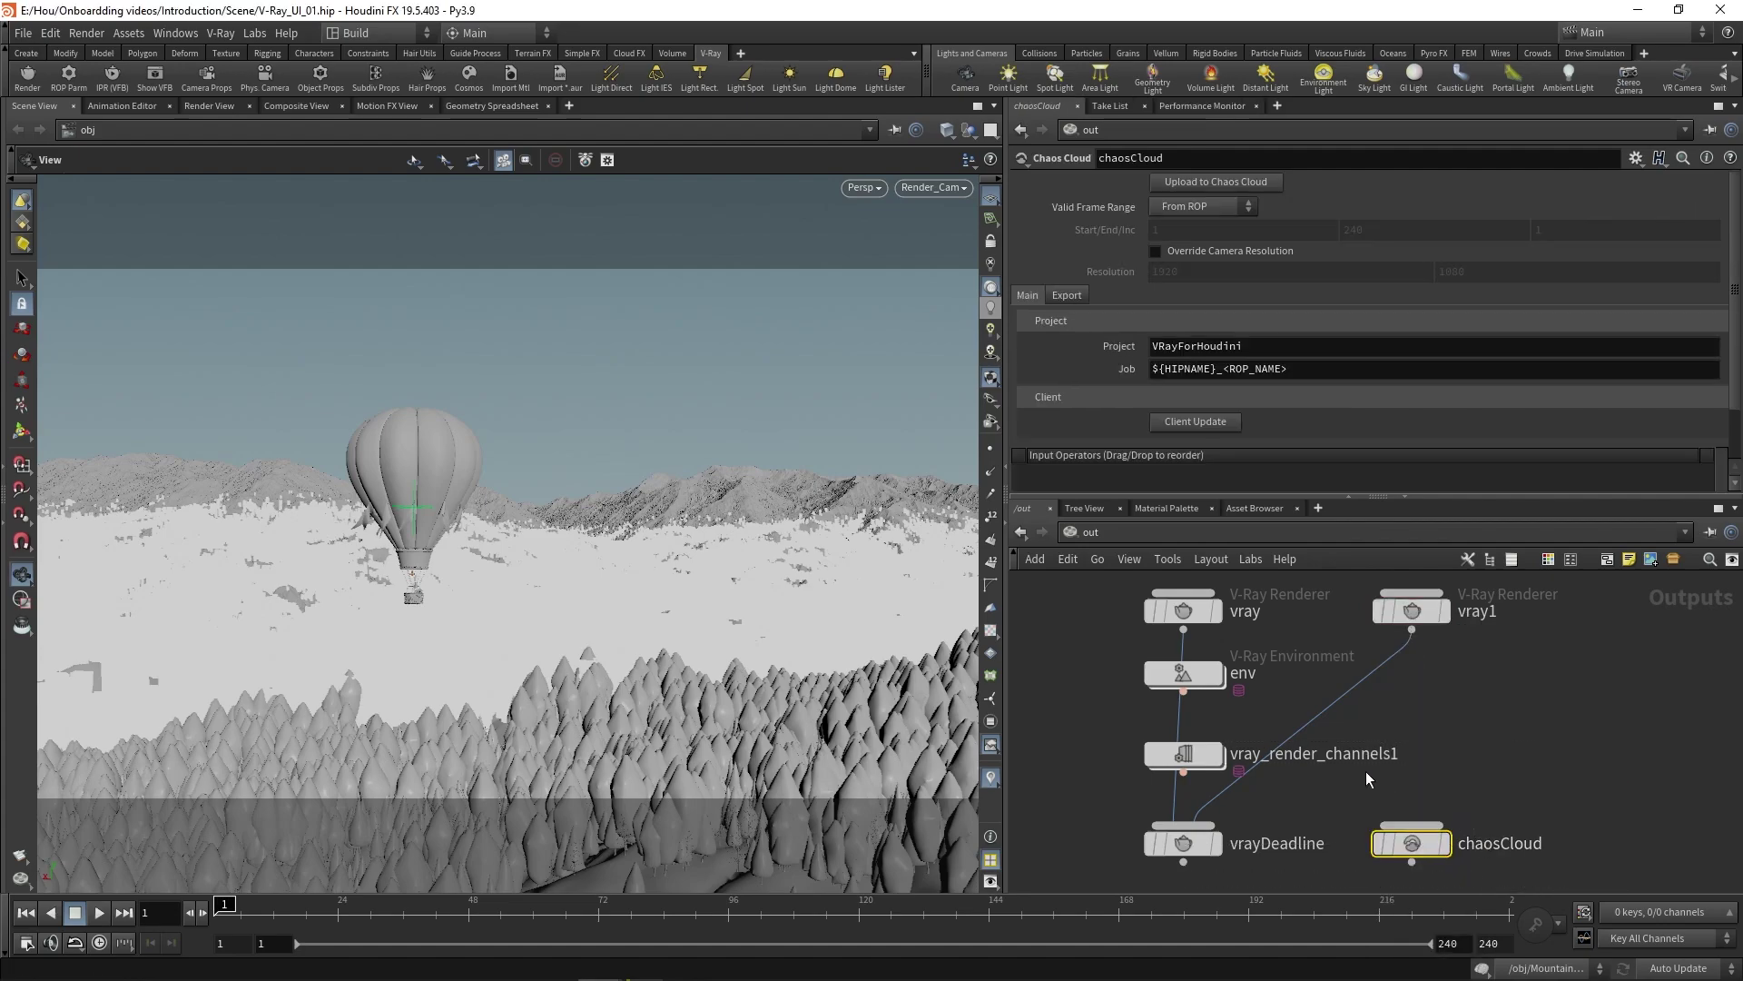
drag(1497, 619, 1544, 594)
click(1414, 657)
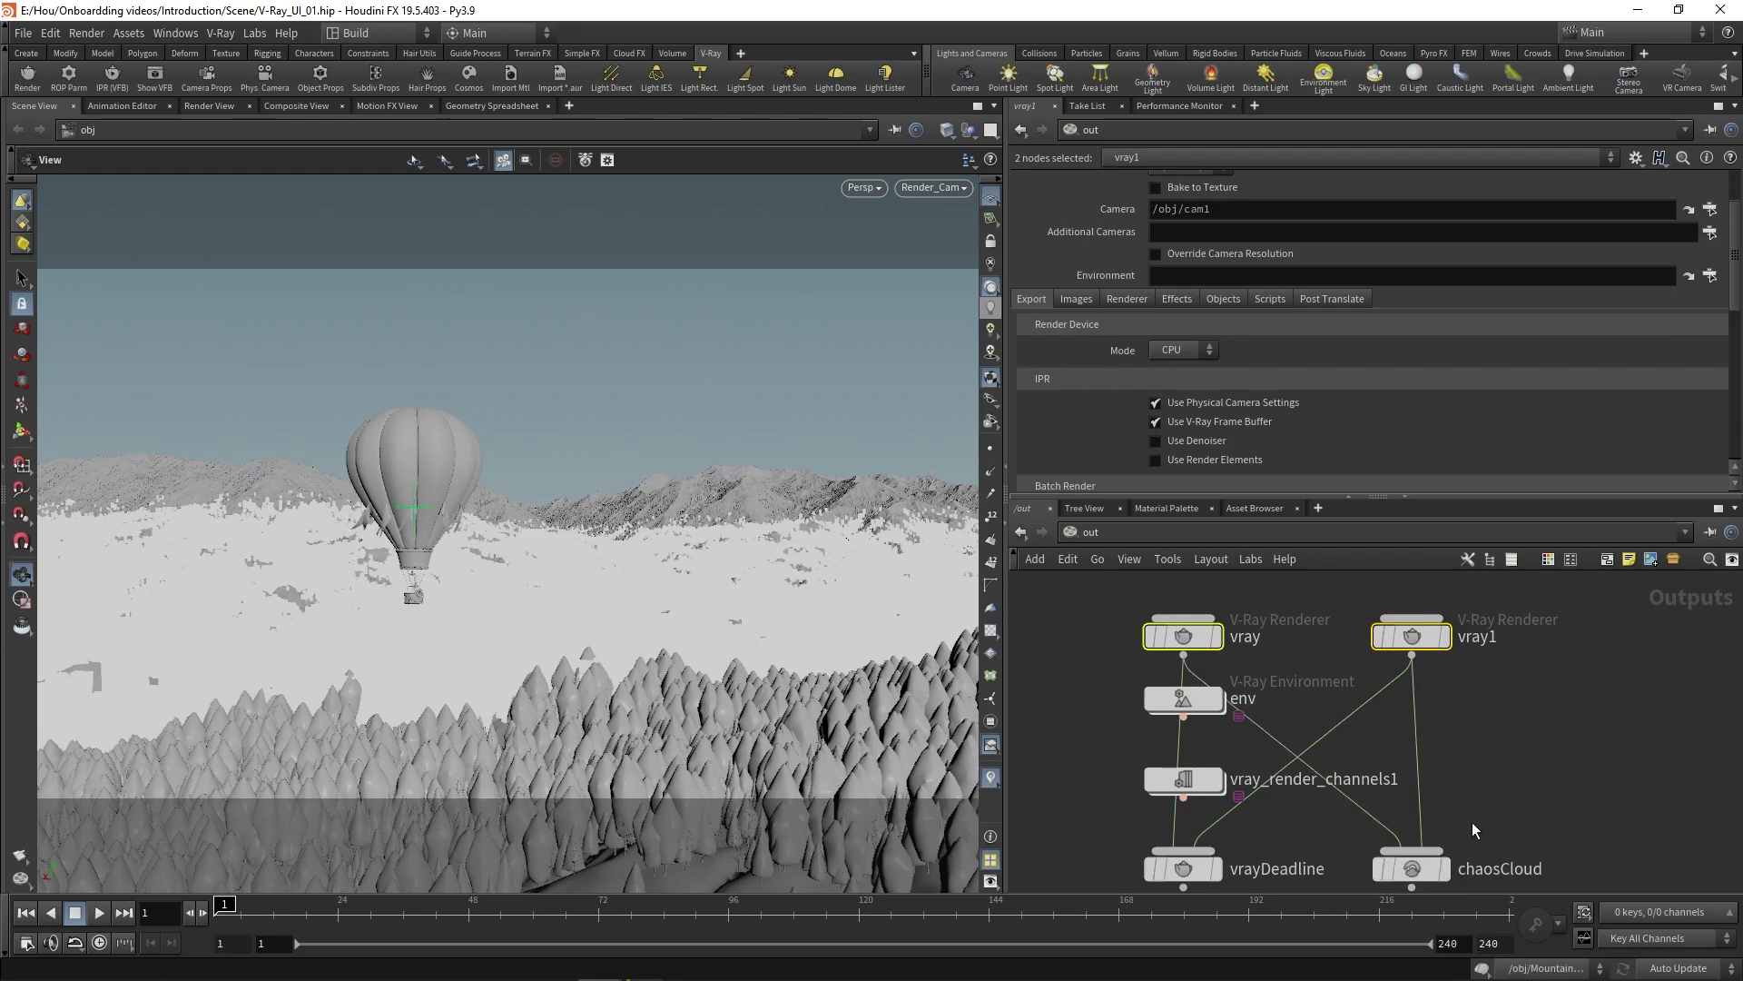
click(1424, 843)
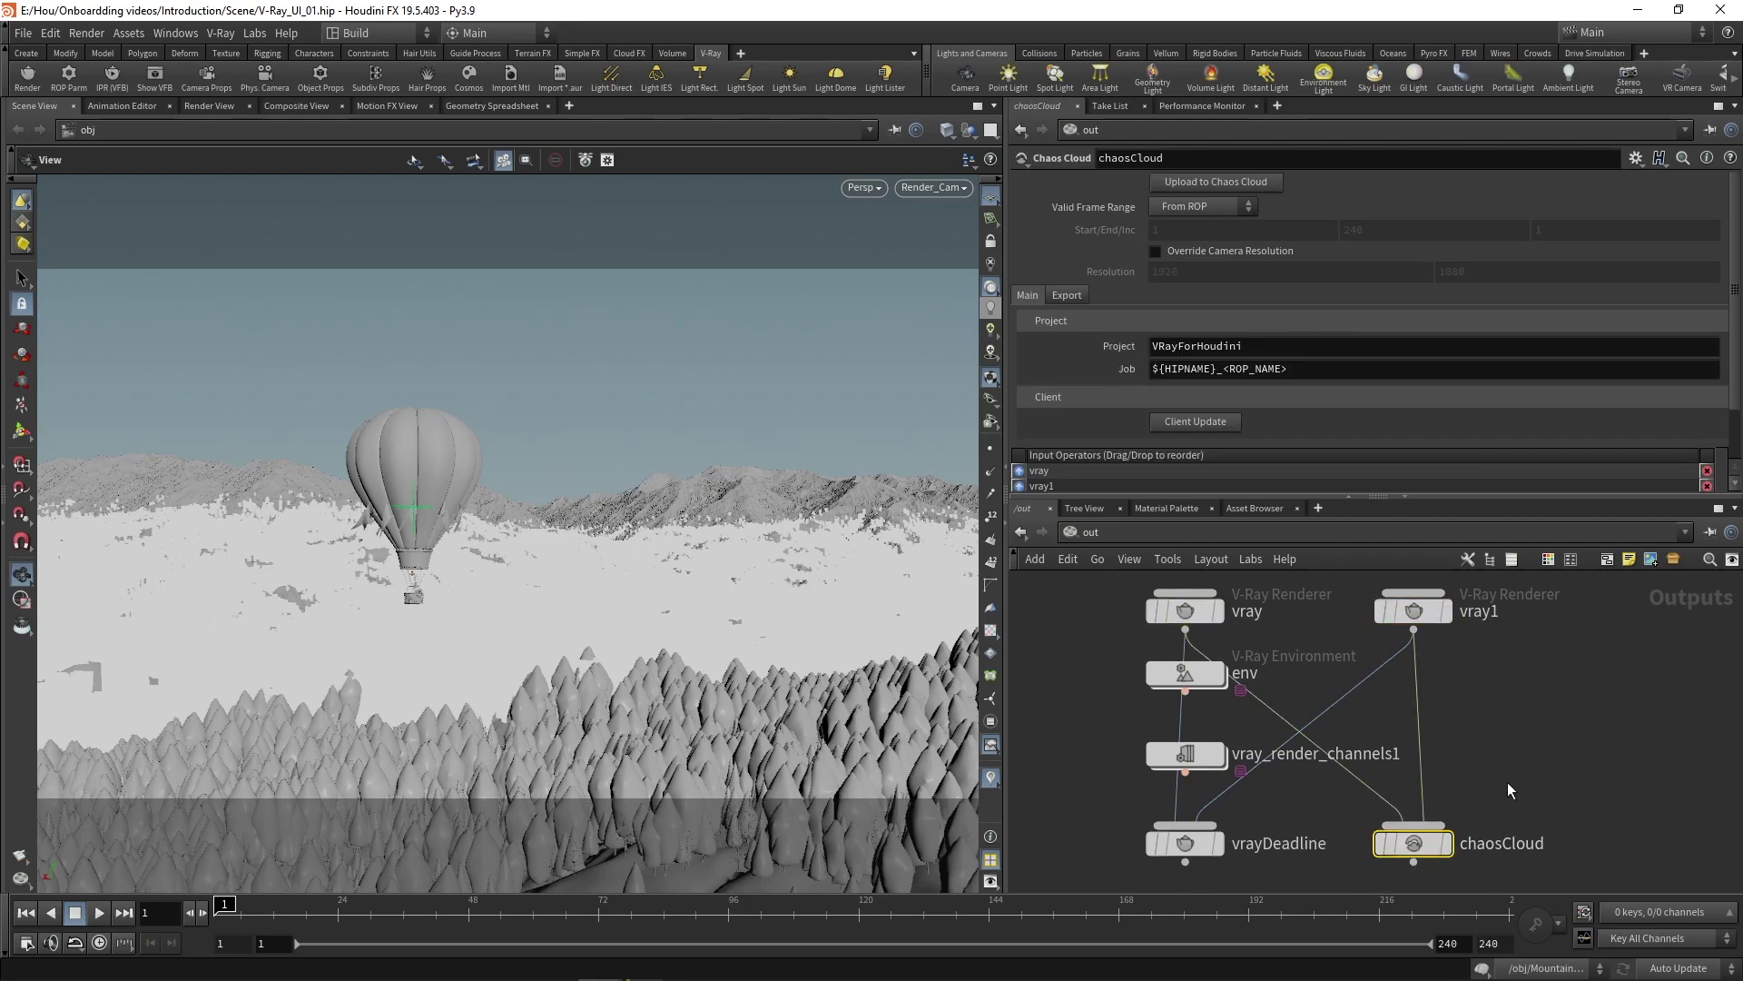
Render the current frame from the vray node to the V-Ray Frame Buffer
click(1195, 619)
scroll(1068, 454, up, 3)
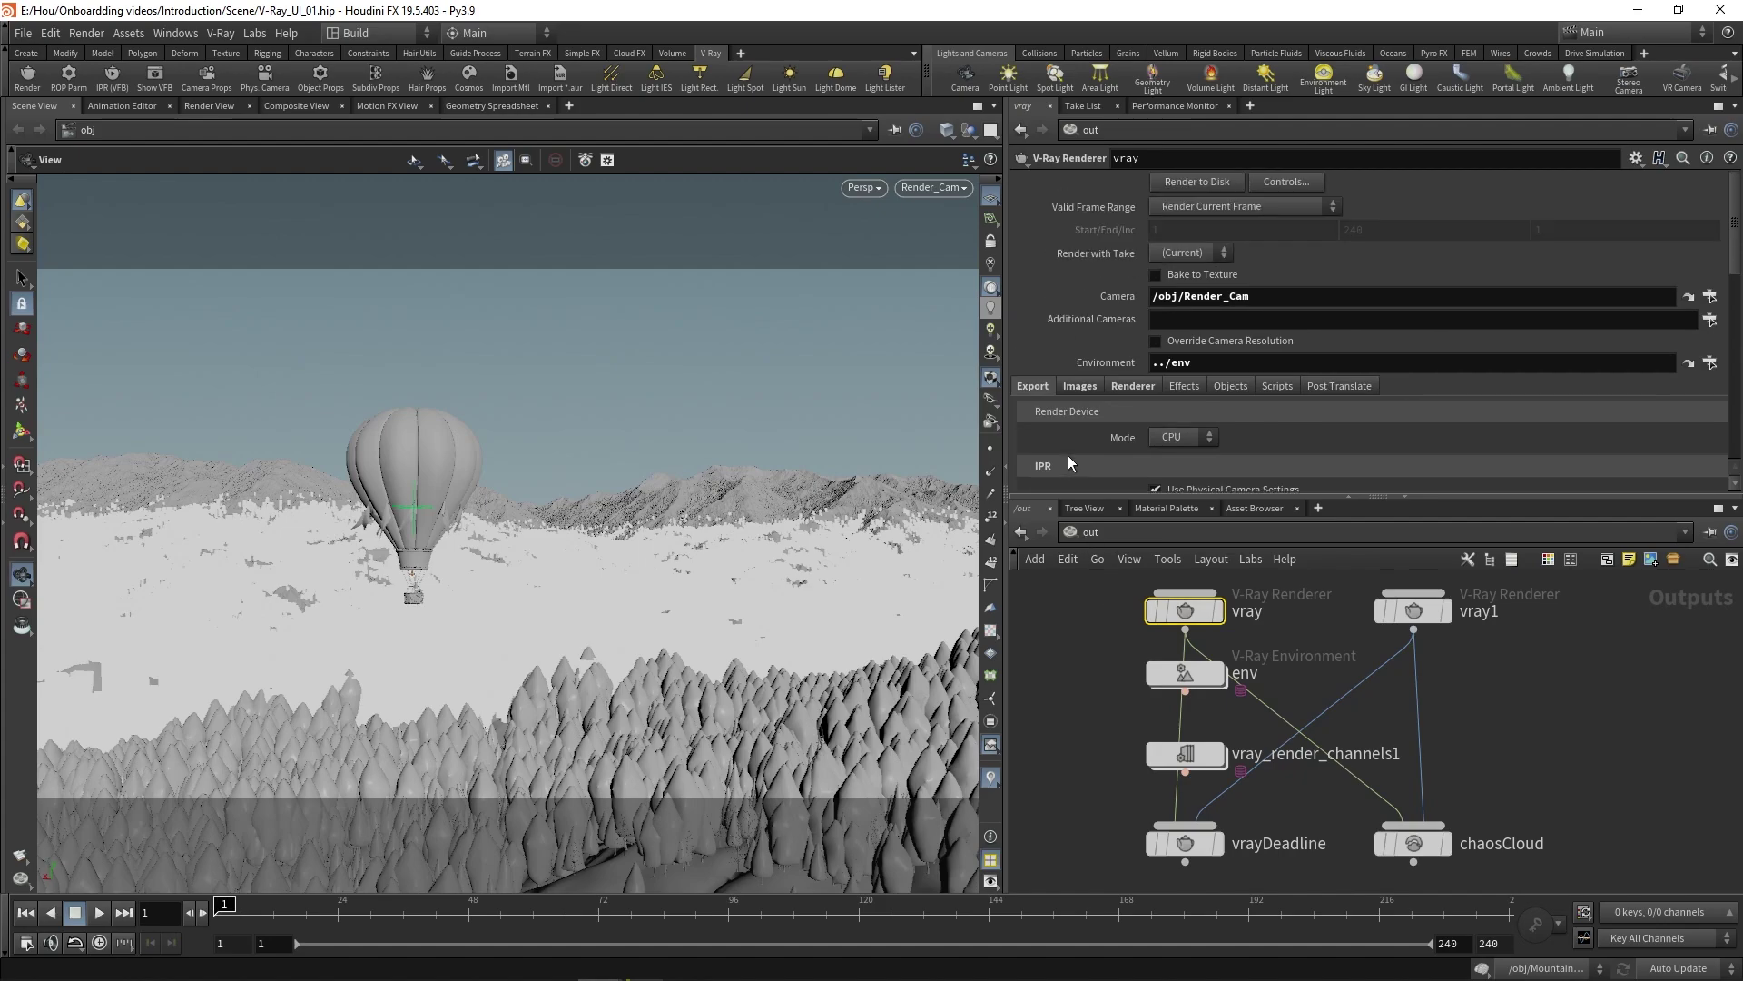
click(1208, 183)
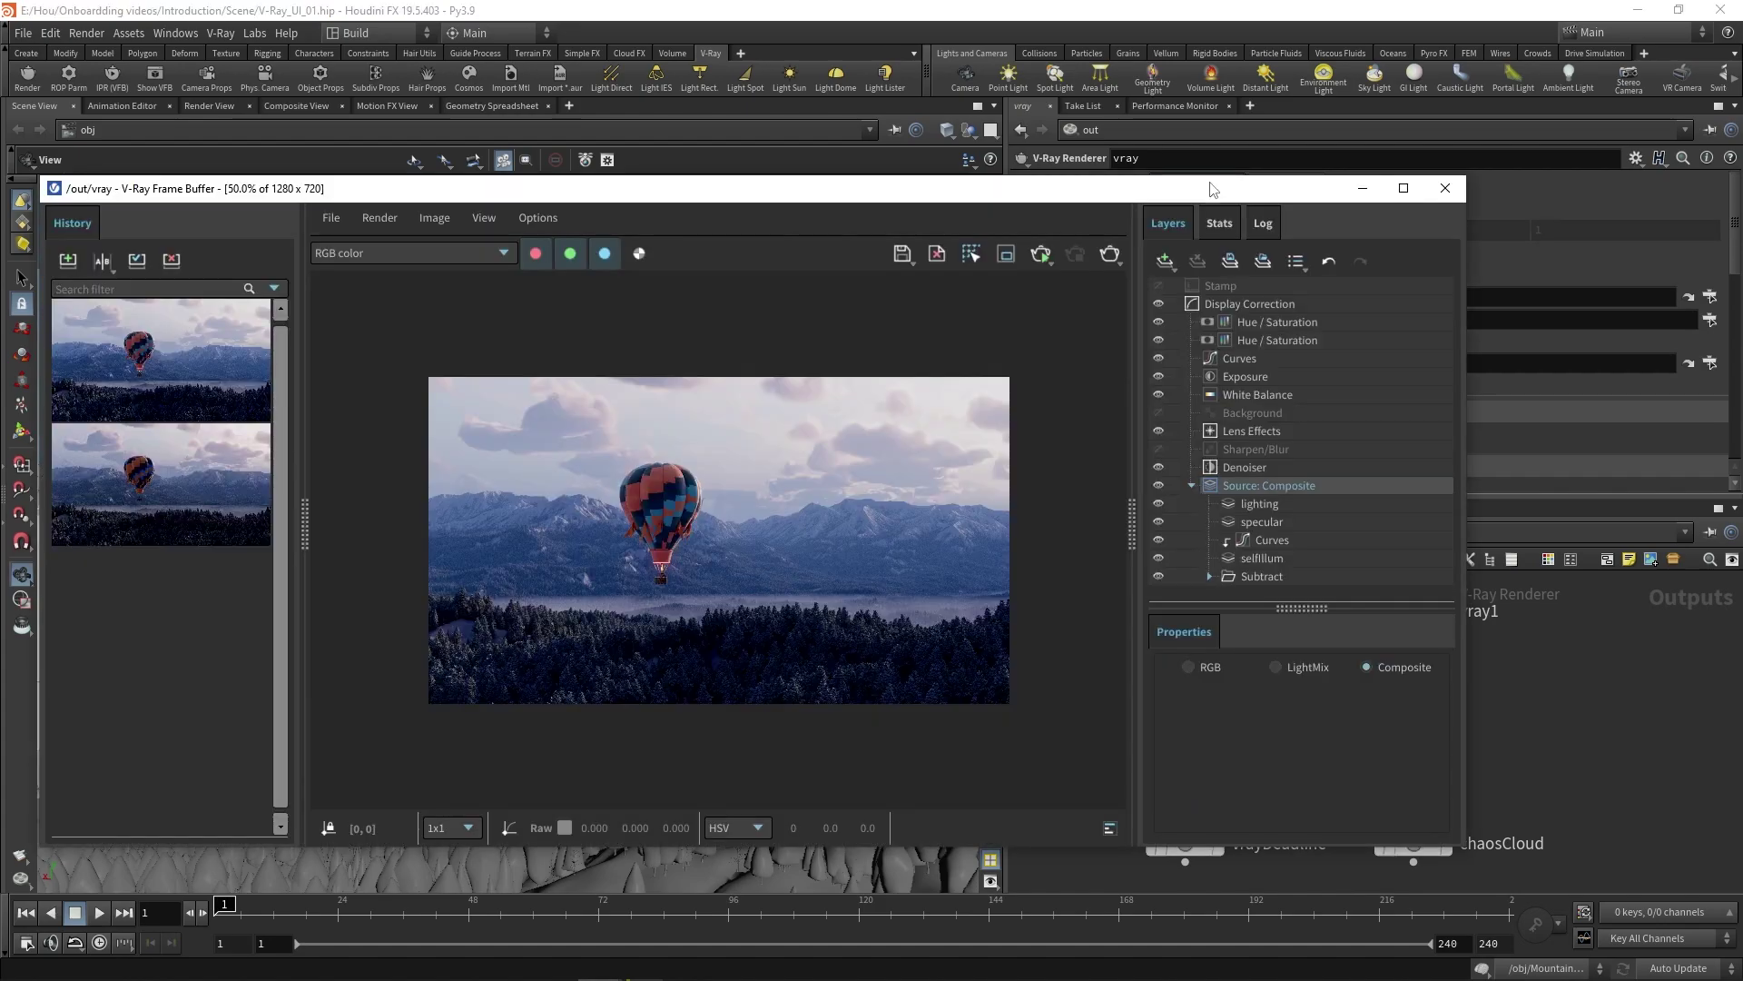